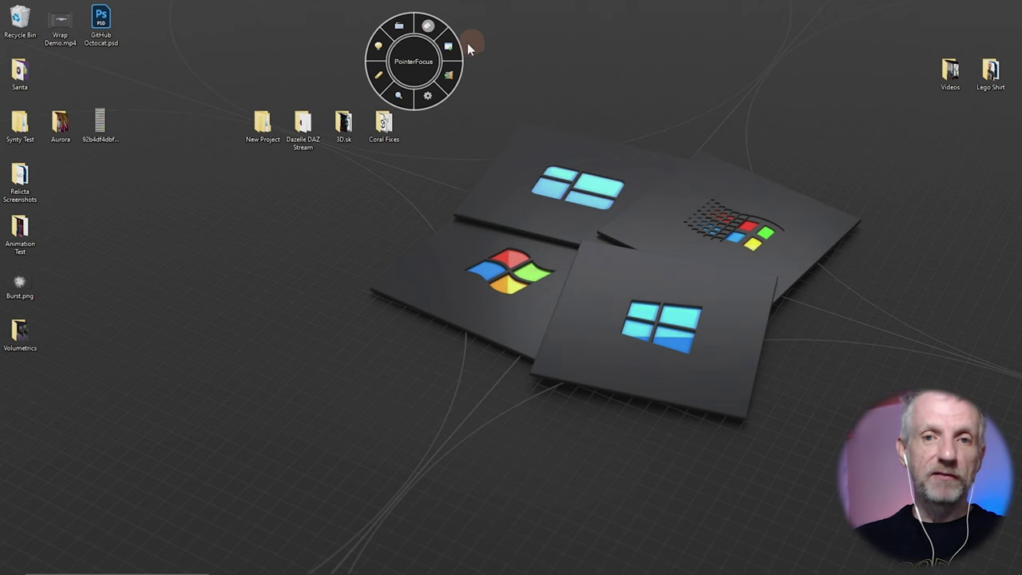
Look at the ground fog example renders in the Volumetrics folder, then close the image viewer
double_click(20, 334)
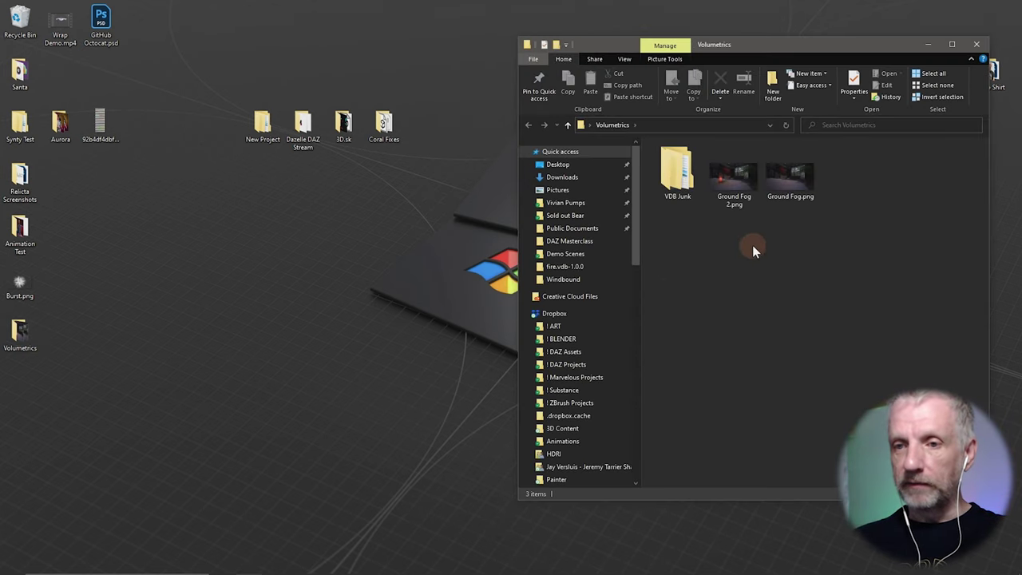
double_click(809, 184)
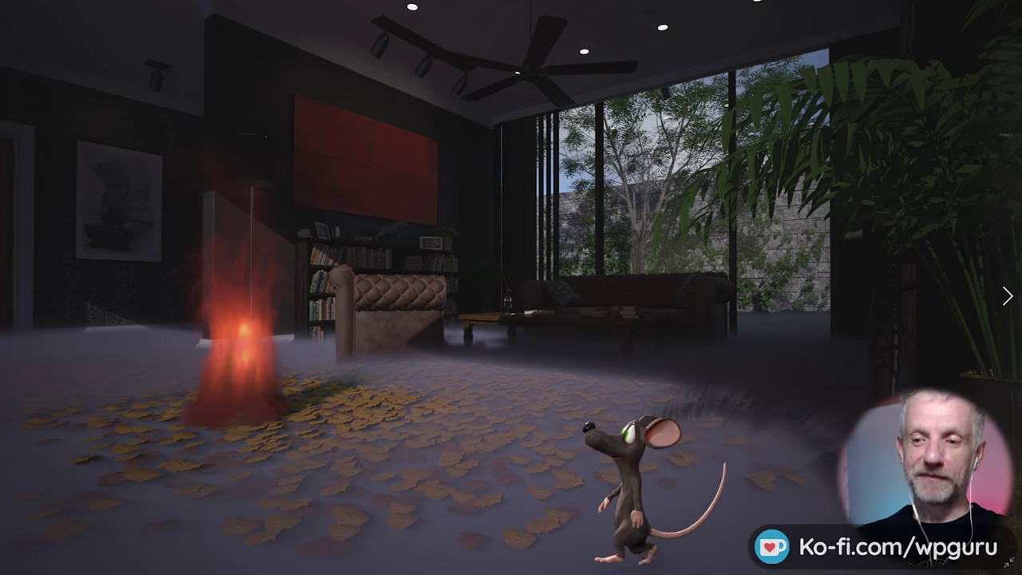
key("Escape")
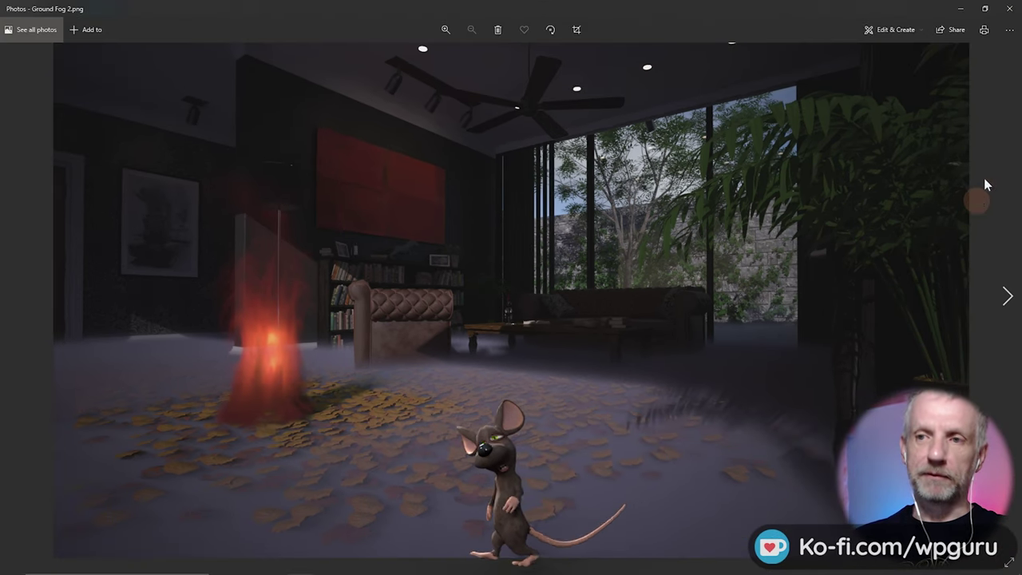
left_click(1010, 8)
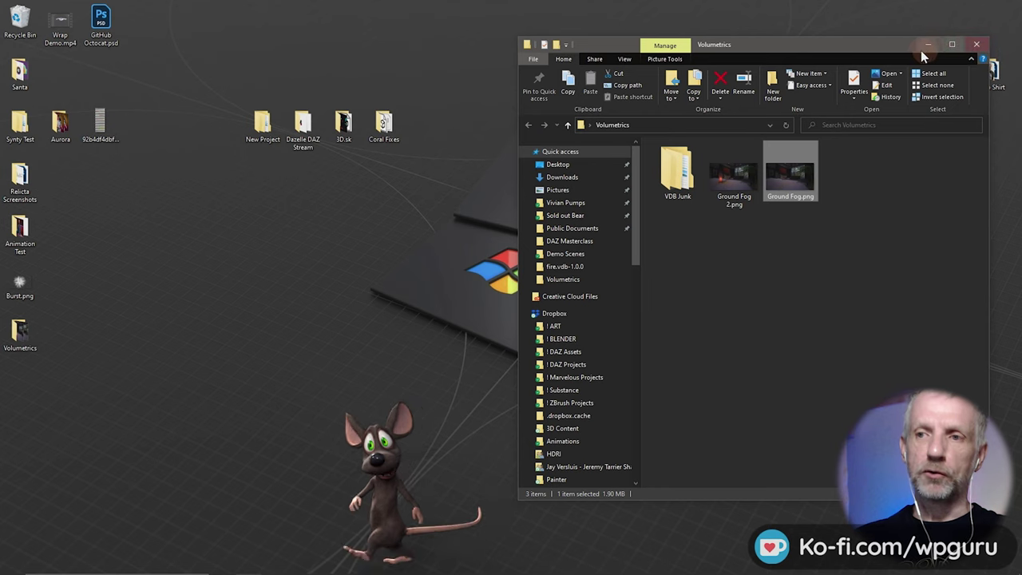
Put away the Volumetrics folder window and launch DAZ Studio 4.20 (64-bit)
left_click(920, 49)
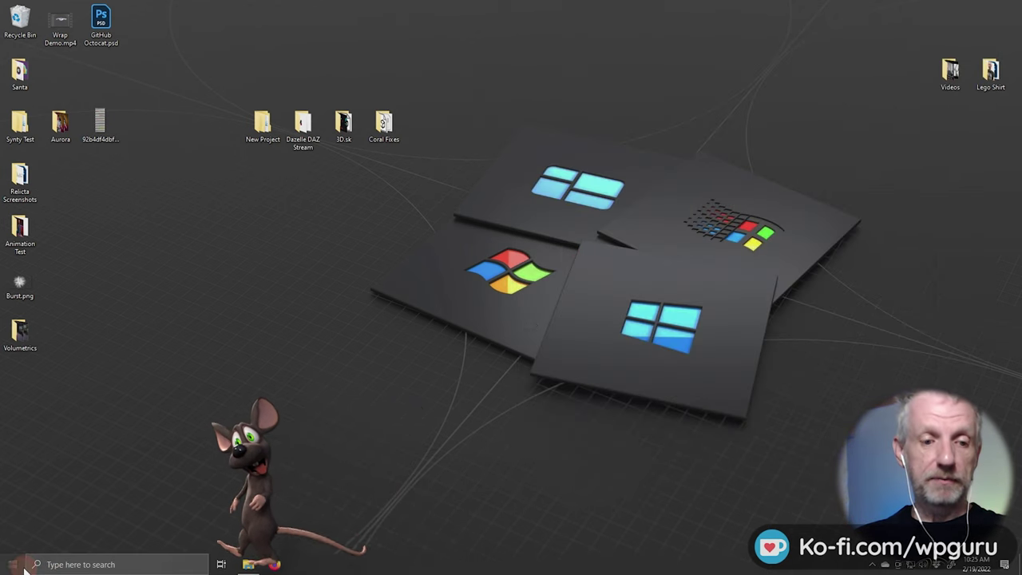
left_click(24, 567)
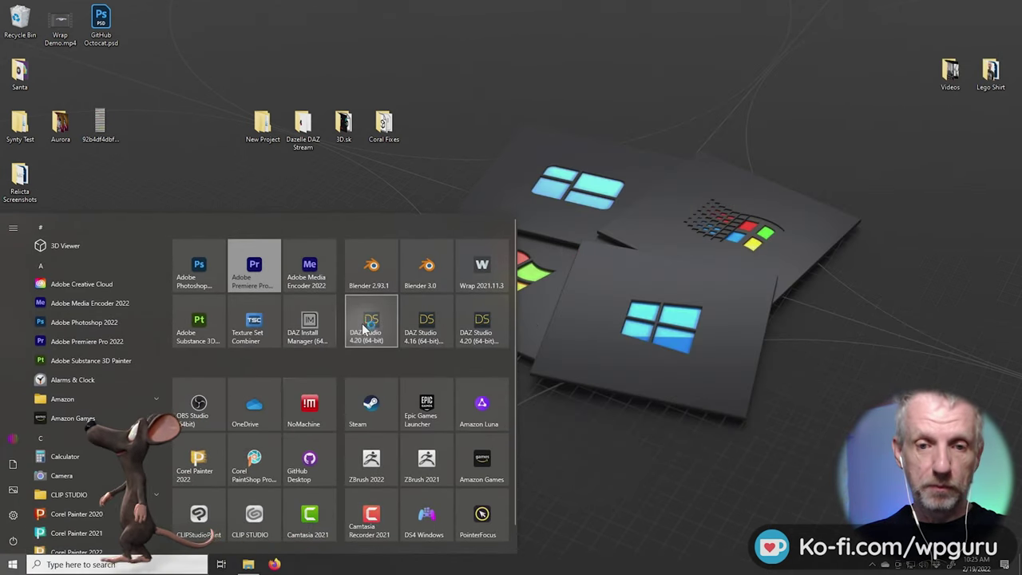
left_click(368, 328)
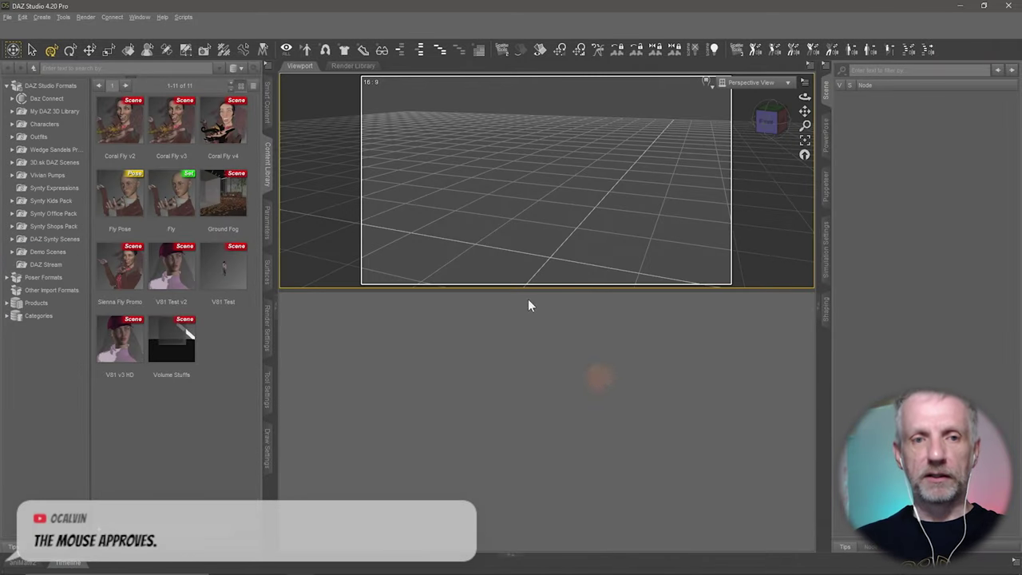
left_click(141, 17)
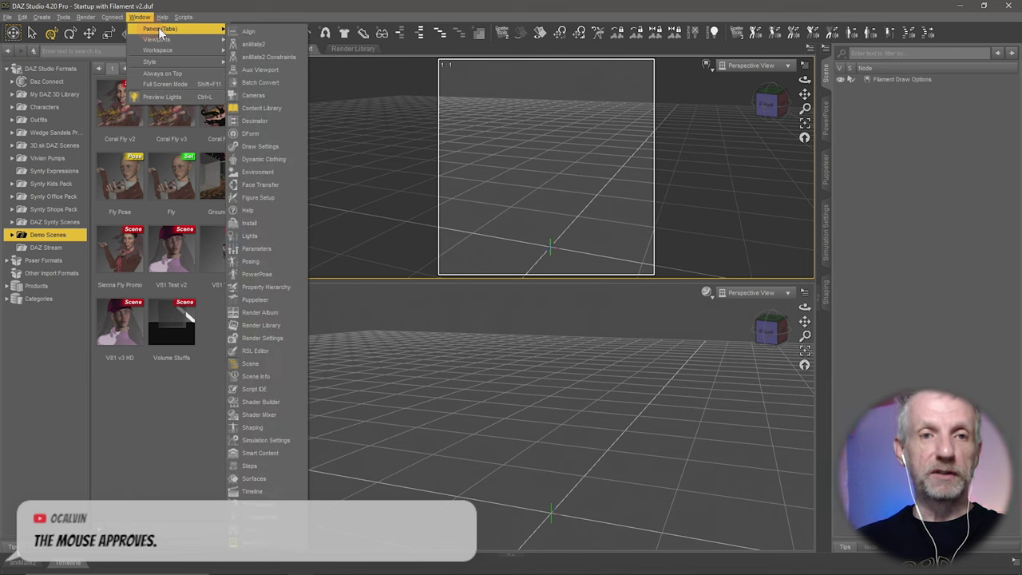
left_click(142, 18)
left_click(147, 17)
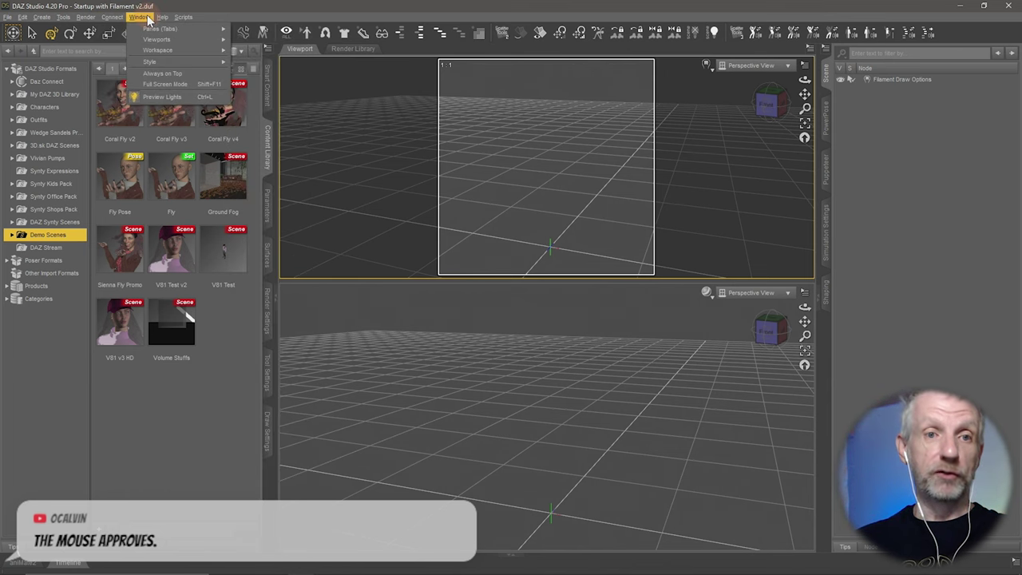
mouse_move(192, 49)
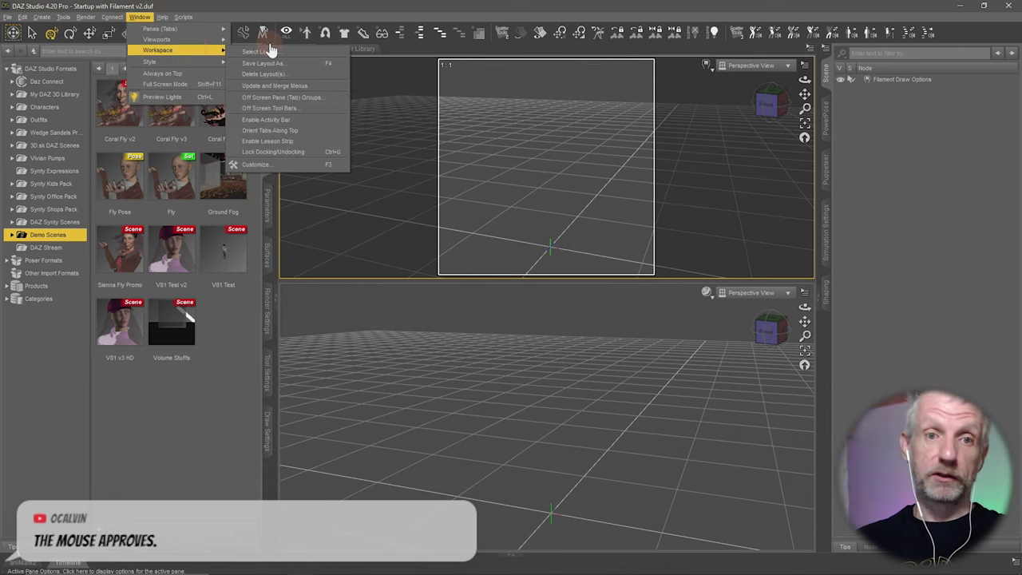
left_click(270, 50)
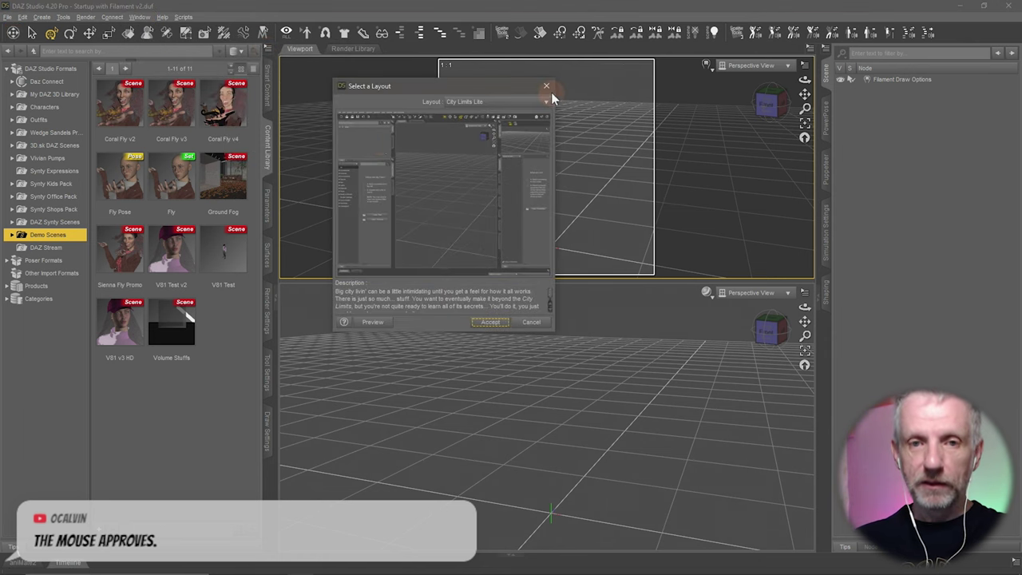
left_click(546, 86)
Switch the workspace to a single viewport and hide its aspect frame
left_click(140, 17)
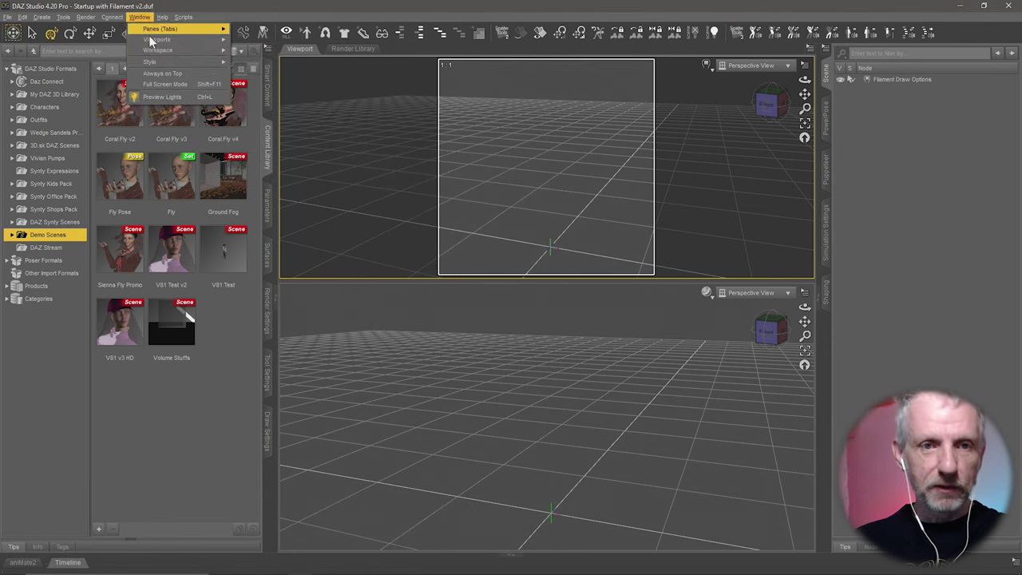
mouse_move(160, 40)
left_click(267, 36)
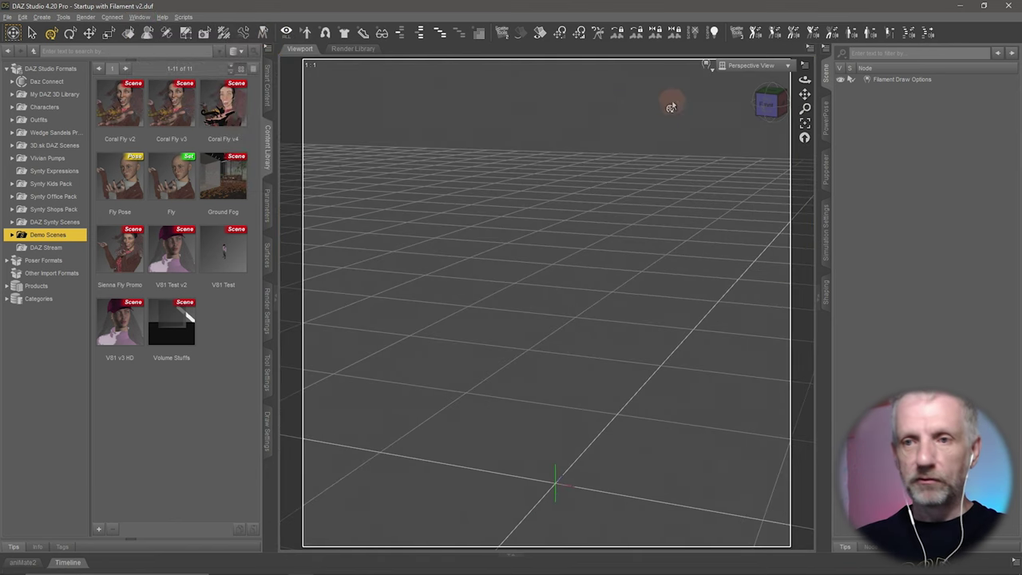
left_click(805, 64)
left_click(809, 112)
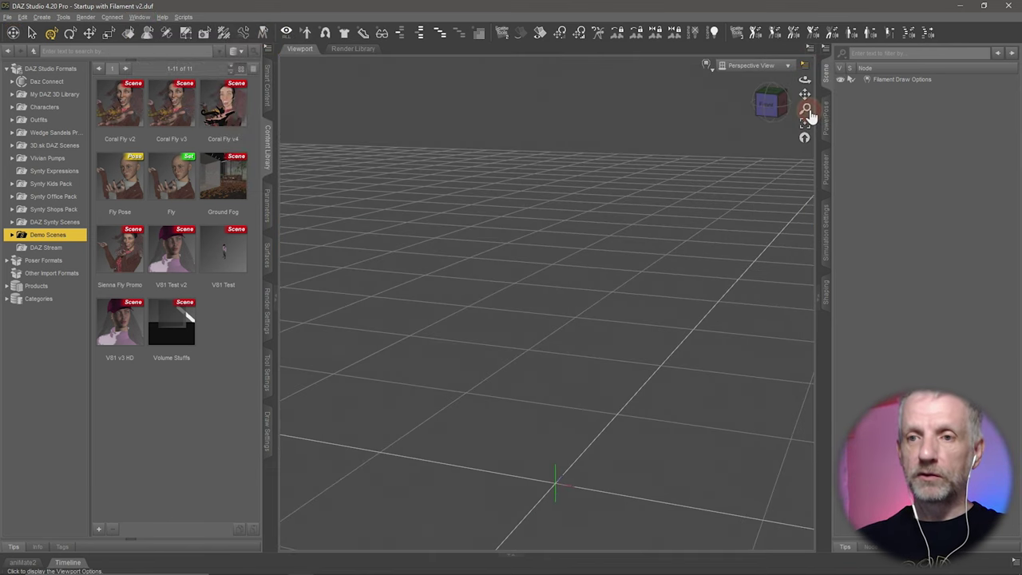
left_click_drag(628, 247, 640, 319, "alt")
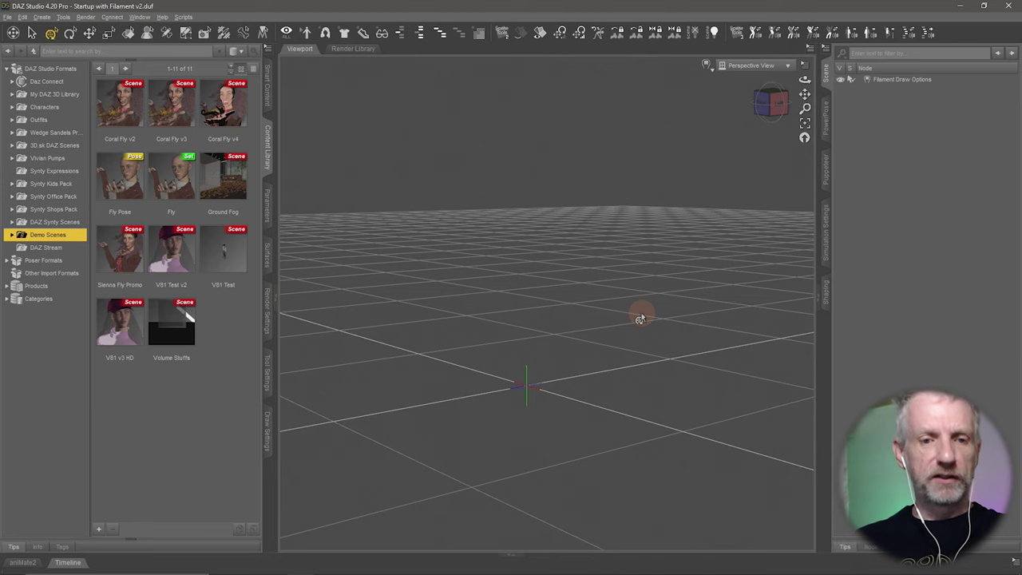
Load the 1920 City Street preload scene from the Environments products in Smart Content
left_click(268, 89)
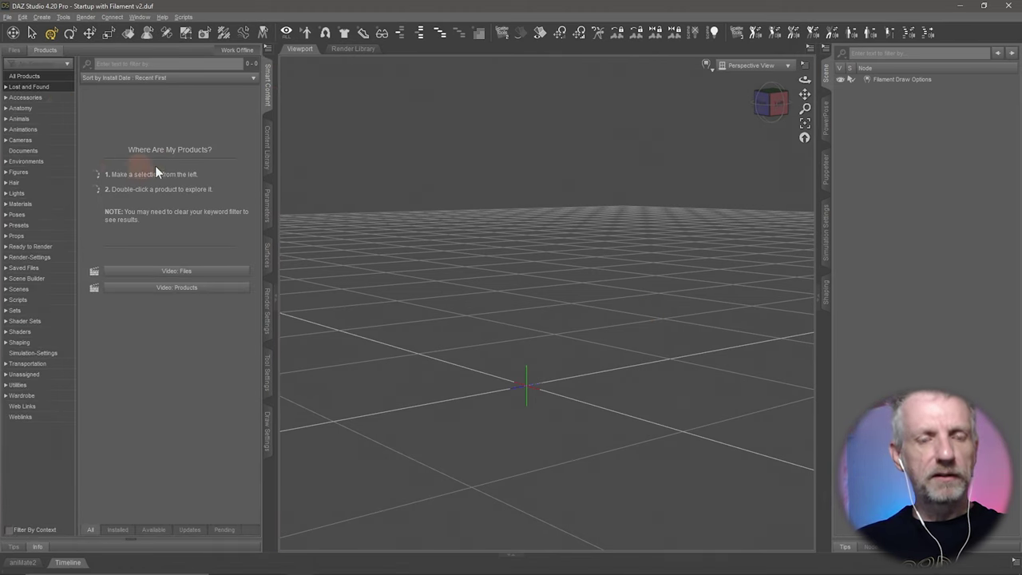
left_click(41, 161)
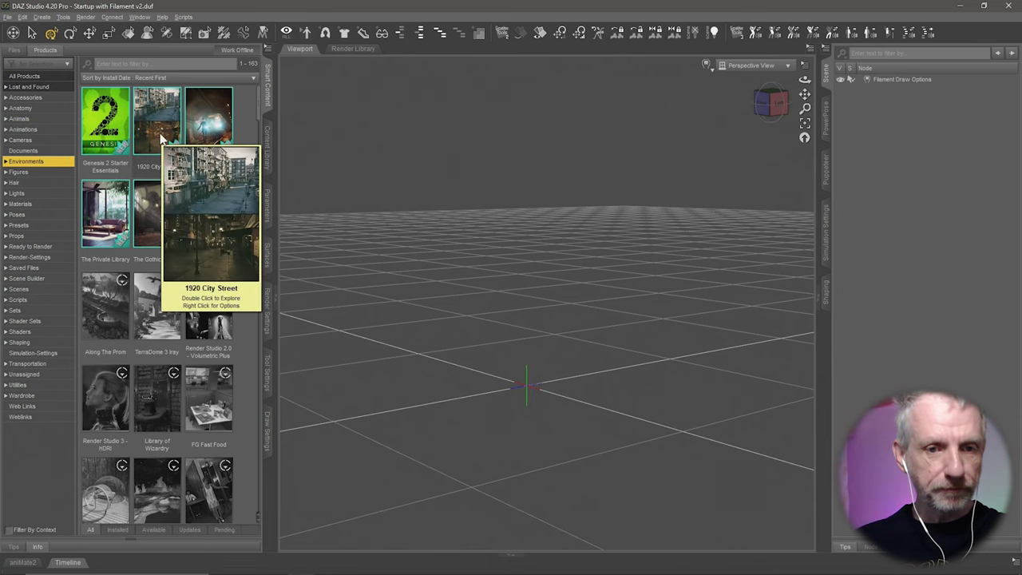
left_click(105, 214)
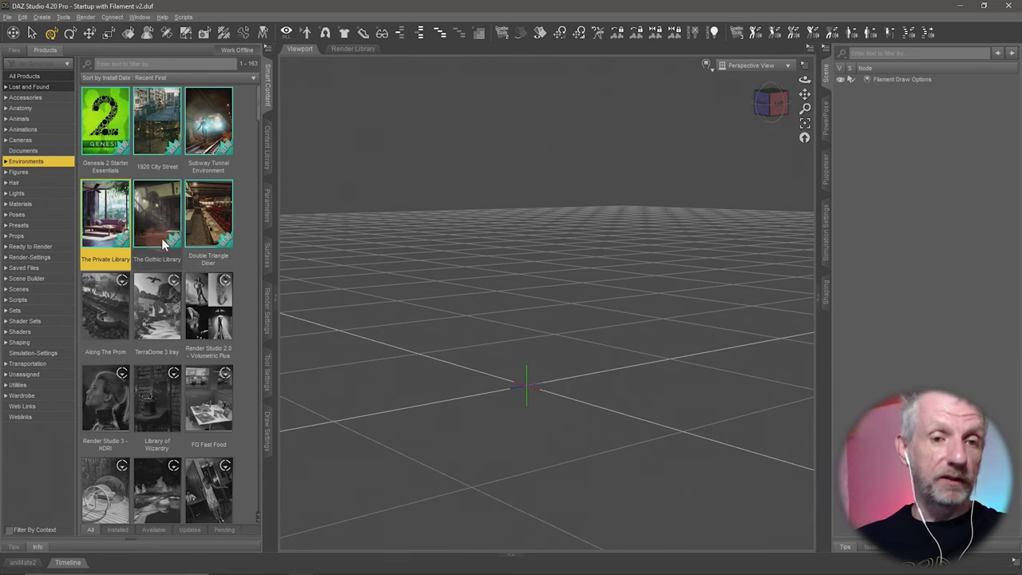
mouse_move(163, 236)
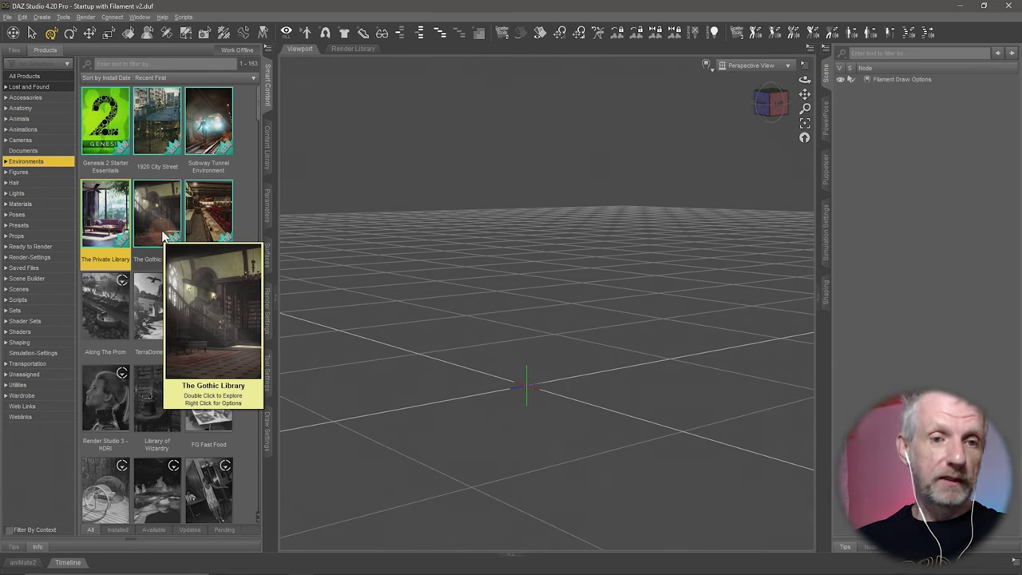
mouse_move(118, 229)
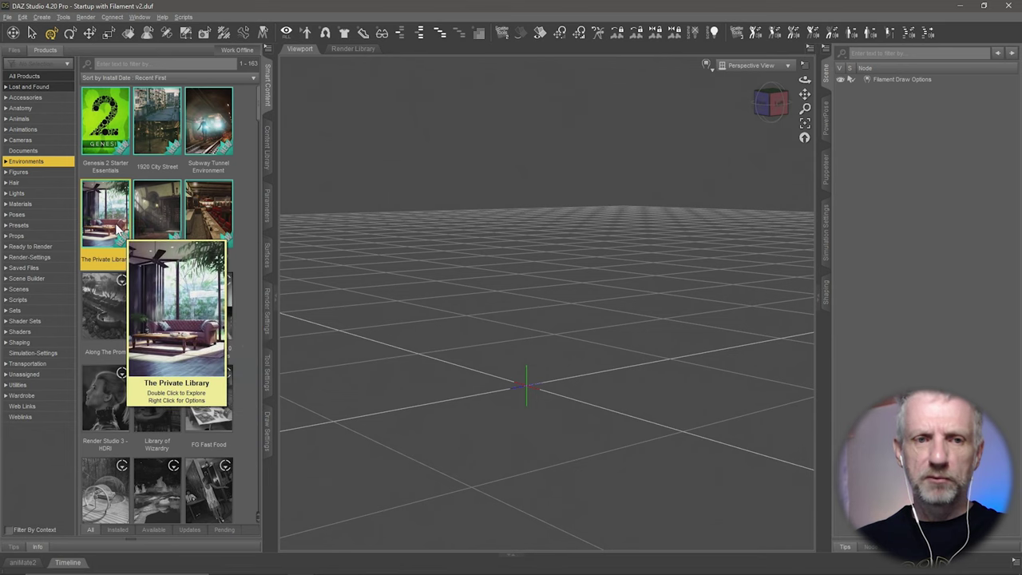
double_click(160, 151)
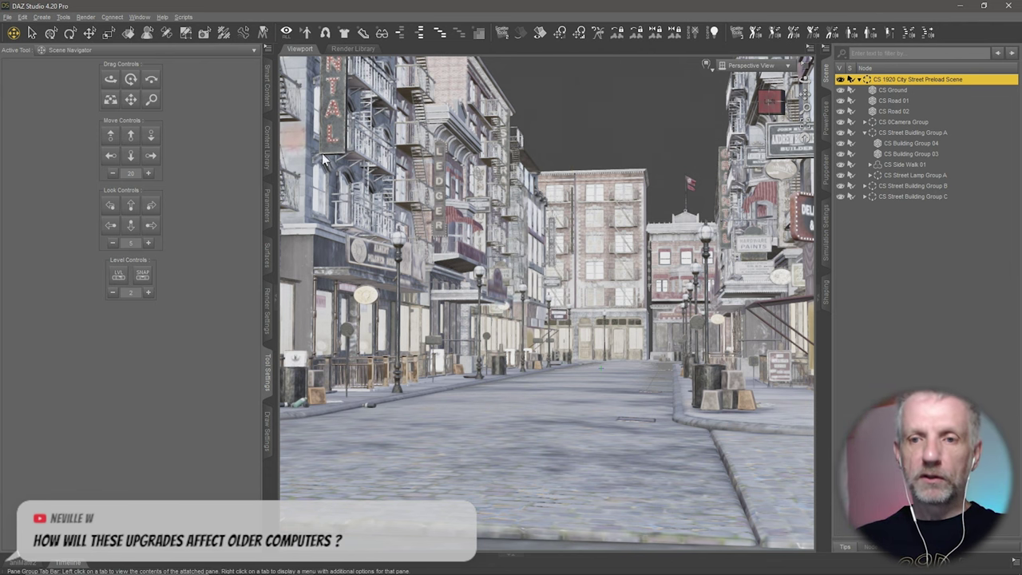
Create a Filament Draw Options node in the city street scene
left_click(51, 18)
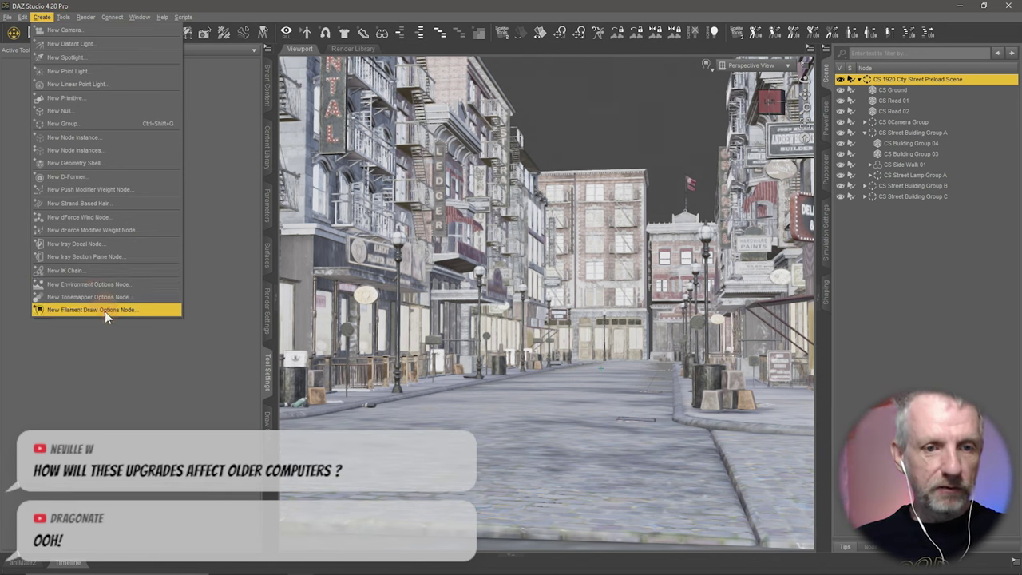
left_click(105, 311)
left_click(385, 153)
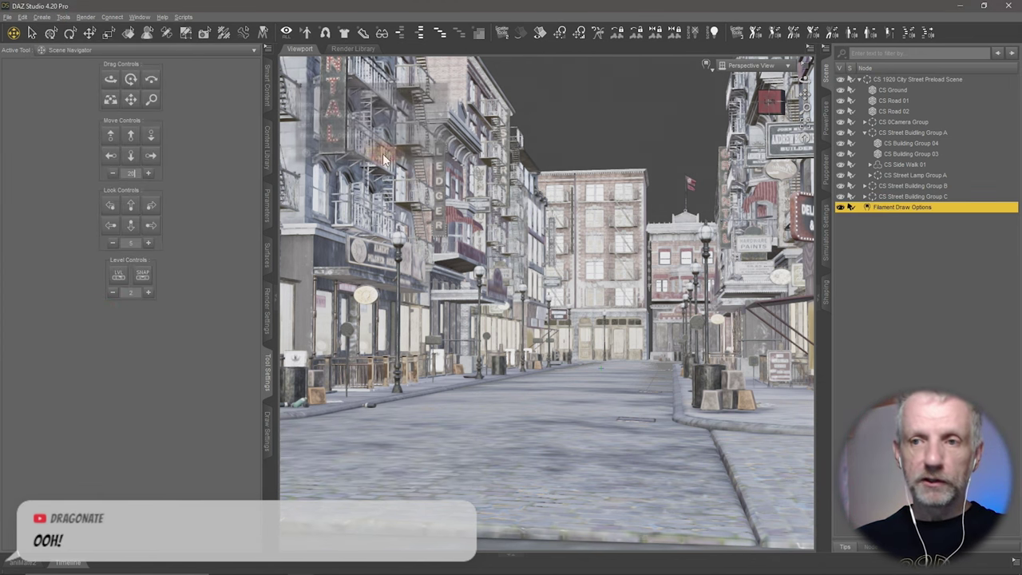
Set the Environment Intensity Scale of the Filament Draw Options node to 6000
left_click(267, 195)
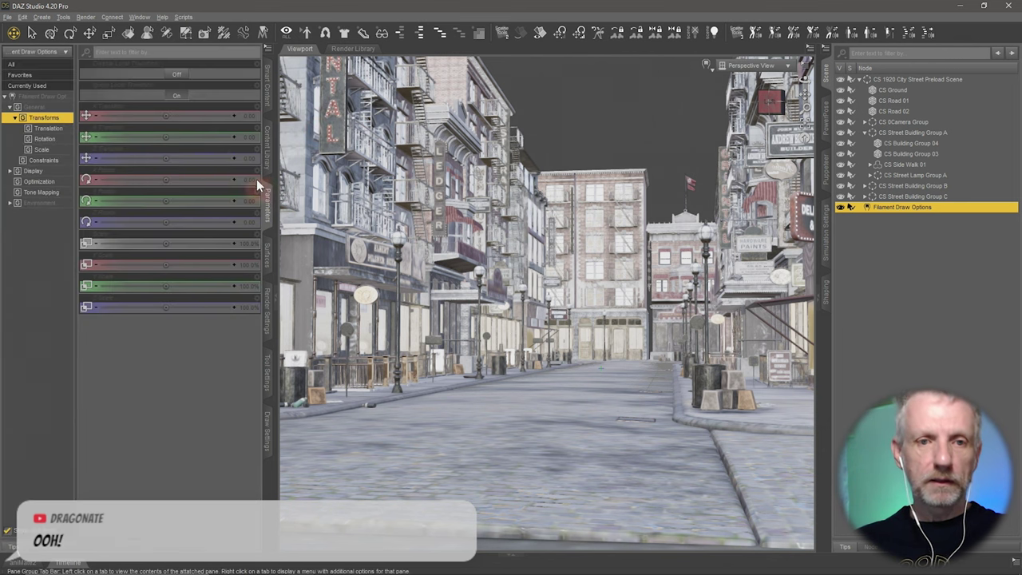
left_click(9, 110)
left_click(10, 106)
left_click(39, 150)
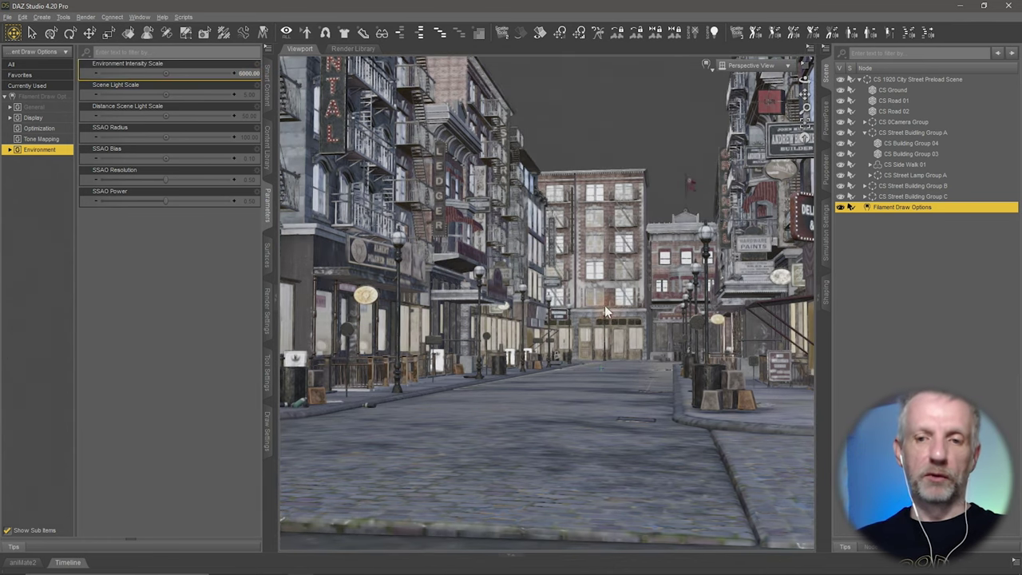
Create a new camera for a low, street-level view down the road
left_click_drag(606, 327, 401, 212, "alt")
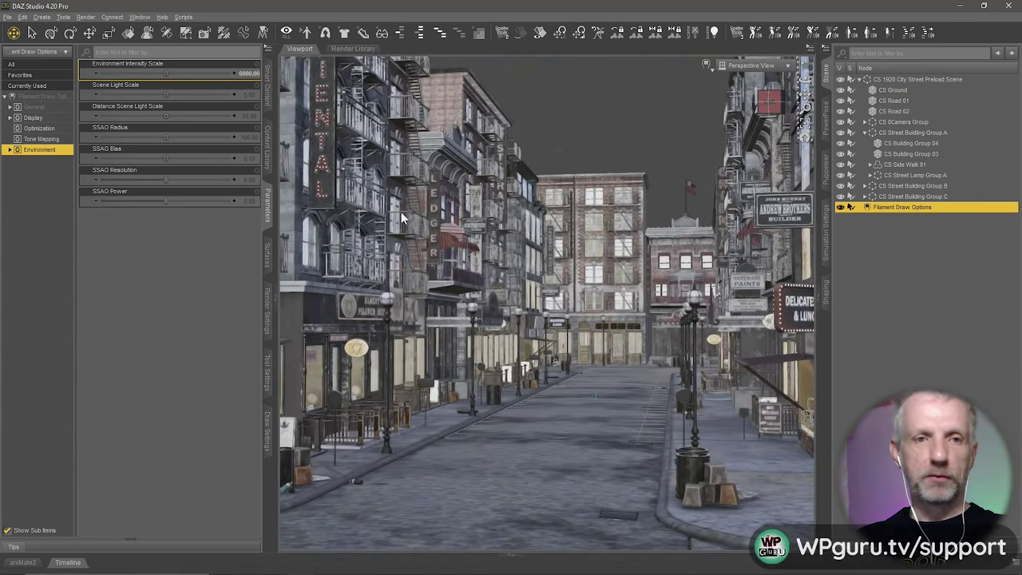
left_click(51, 32)
left_click_drag(450, 309, 502, 341)
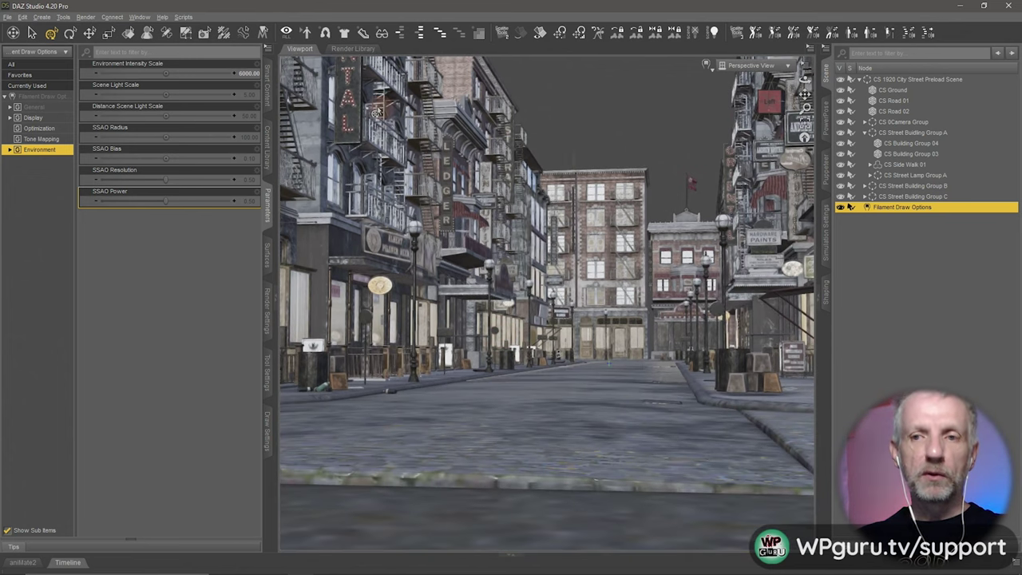
key("ctrl+shift+c")
left_click(392, 224)
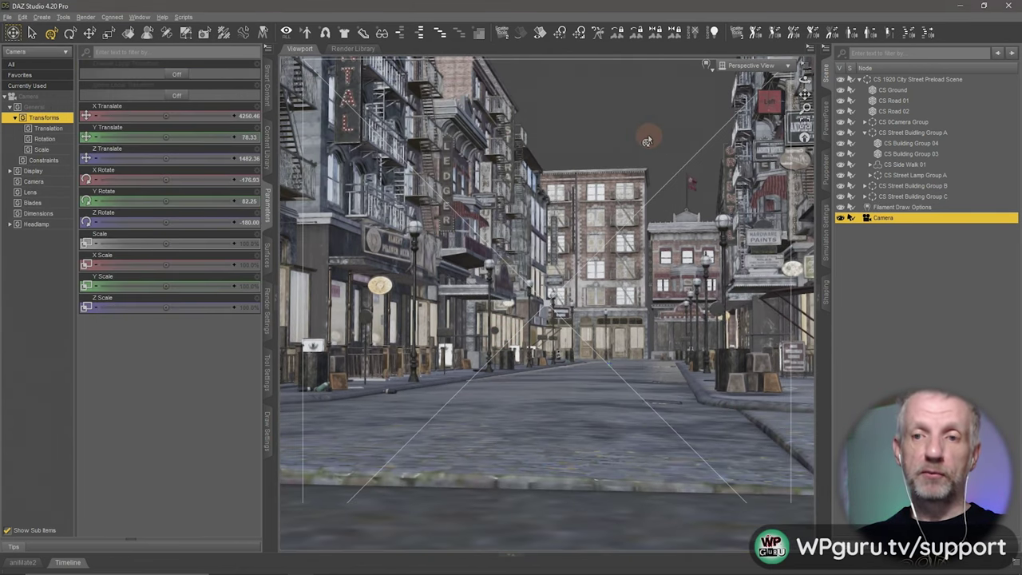
Switch the viewport's draw style to NVIDIA Iray
left_click(708, 72)
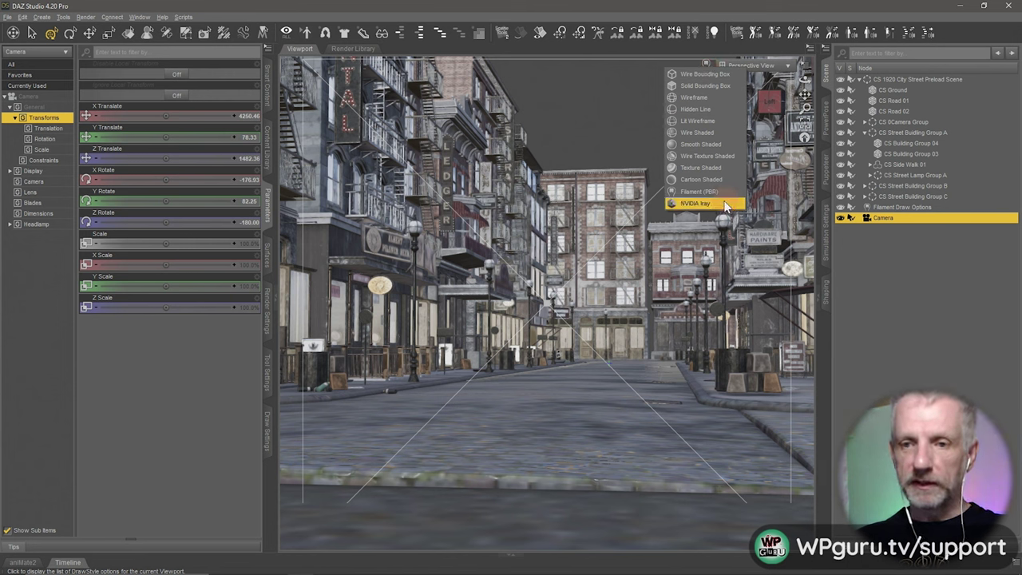
left_click(723, 203)
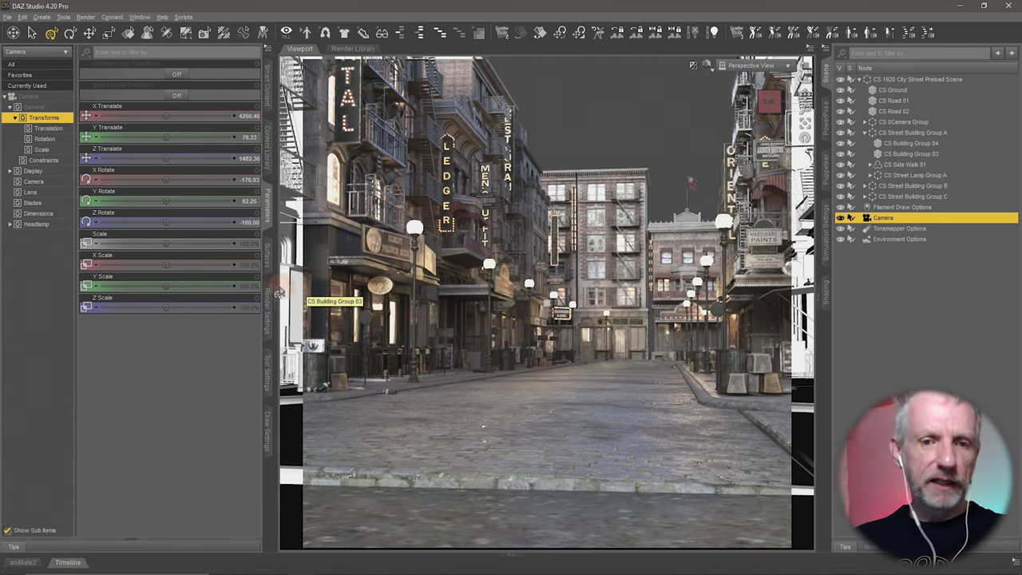
Turn on Draw Dome in the Dome group of the environment render settings
left_click(268, 312)
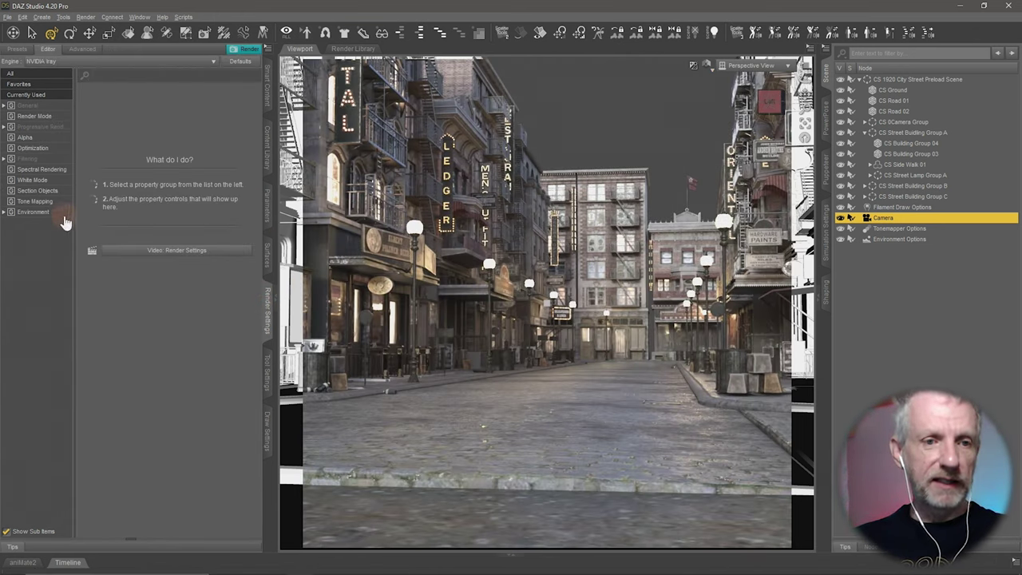
left_click(62, 214)
left_click(4, 214)
left_click(45, 224)
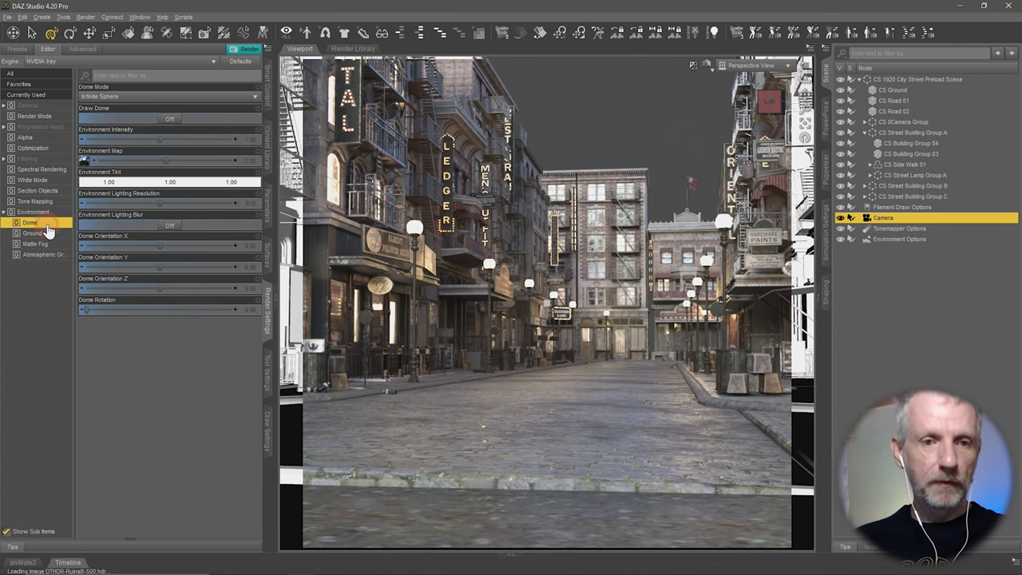
left_click(169, 119)
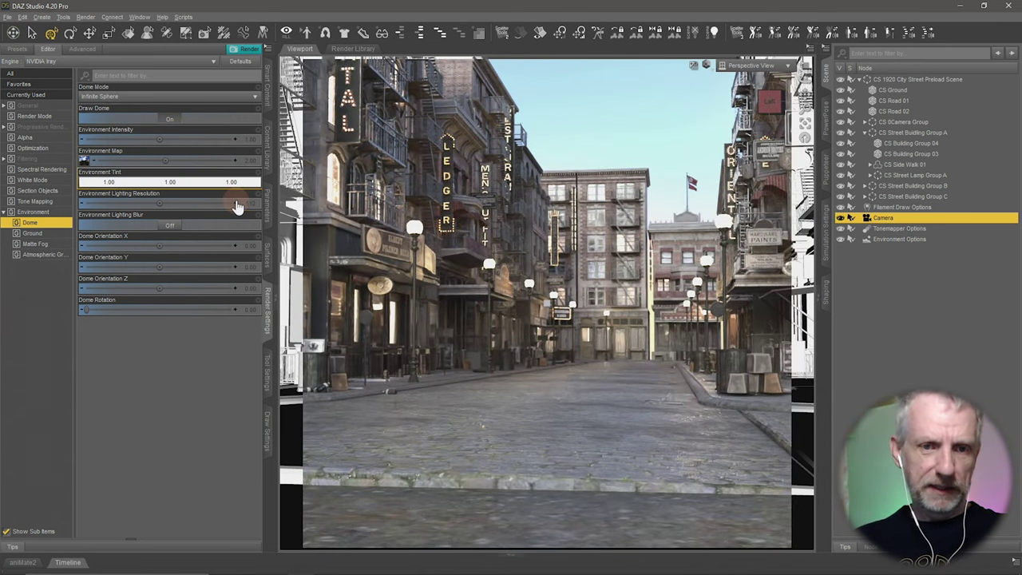
Set the dome's Environment Intensity to 0.7
left_click(249, 140)
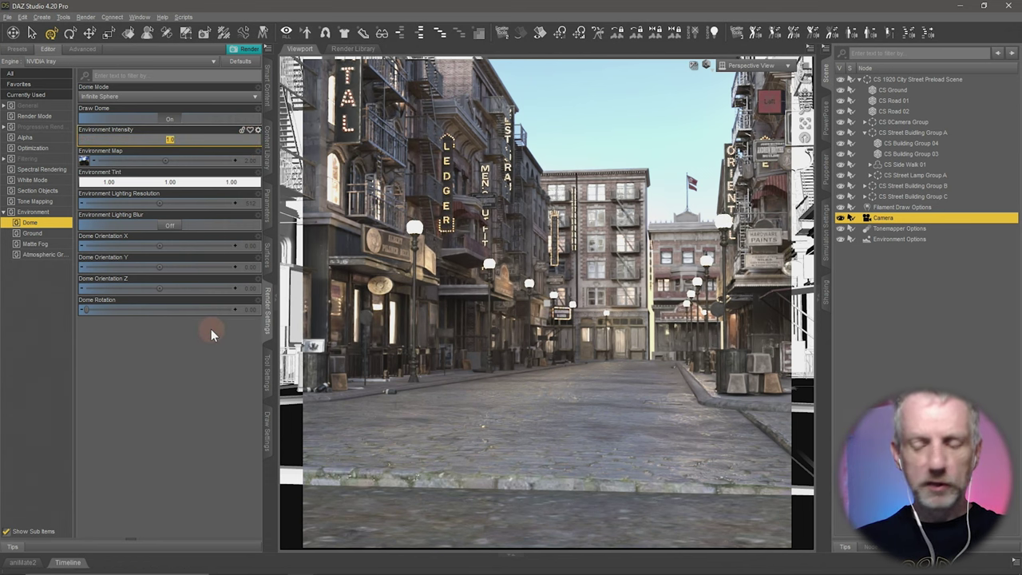
type("0.7")
key("Return")
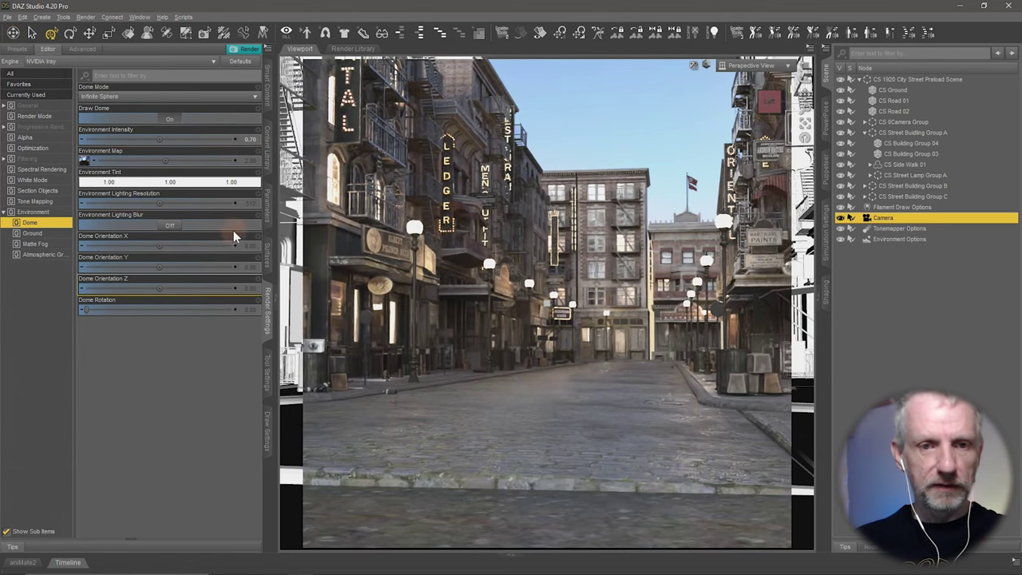
Lower the dome's Environment Intensity to 0.5
left_click(250, 138)
type("0.5")
key("Return")
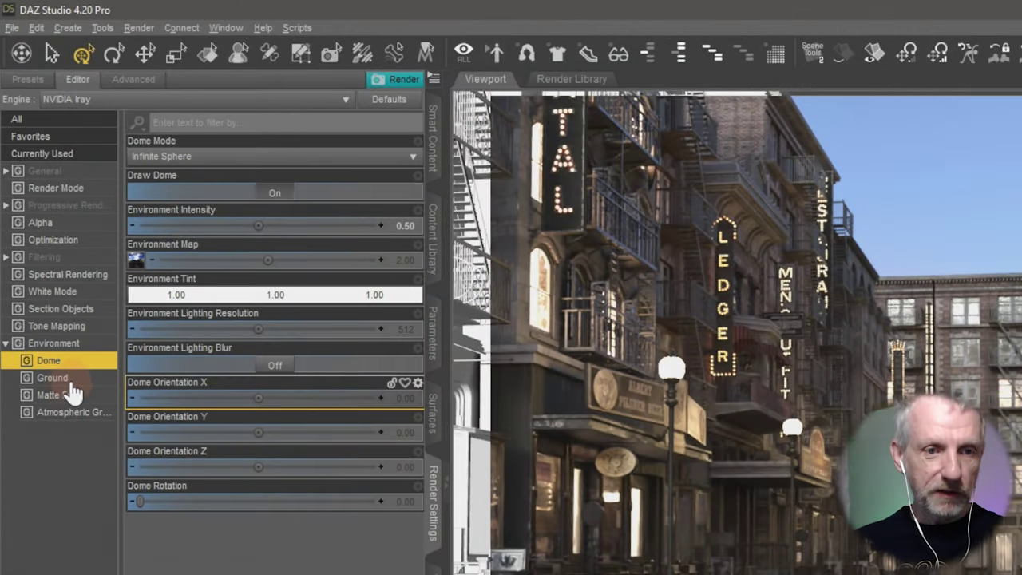
Turn on Ground Fog in the atmospheric ground fog settings, toggling it off and on again to compare the street view
left_click(84, 422)
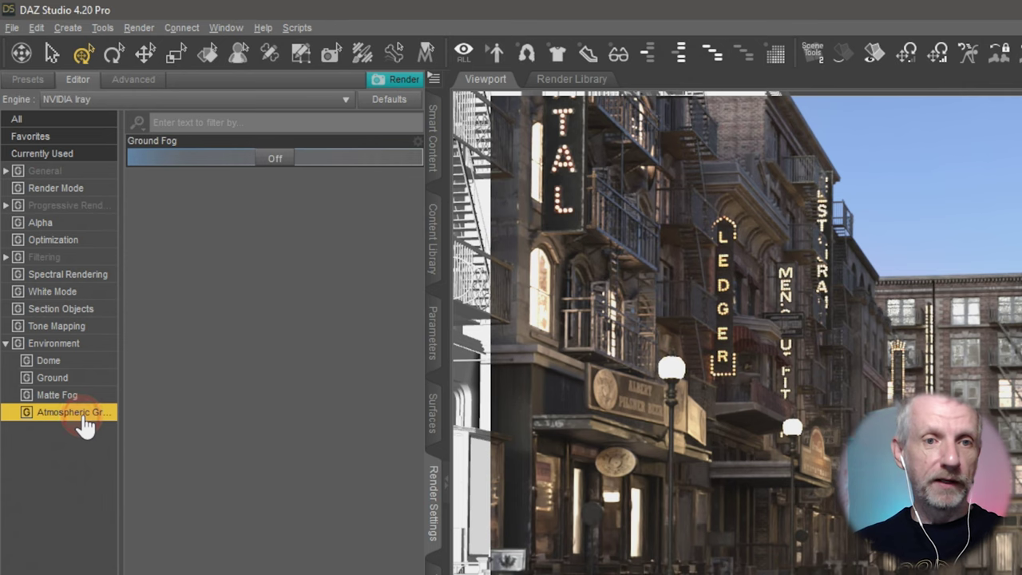
left_click(276, 160)
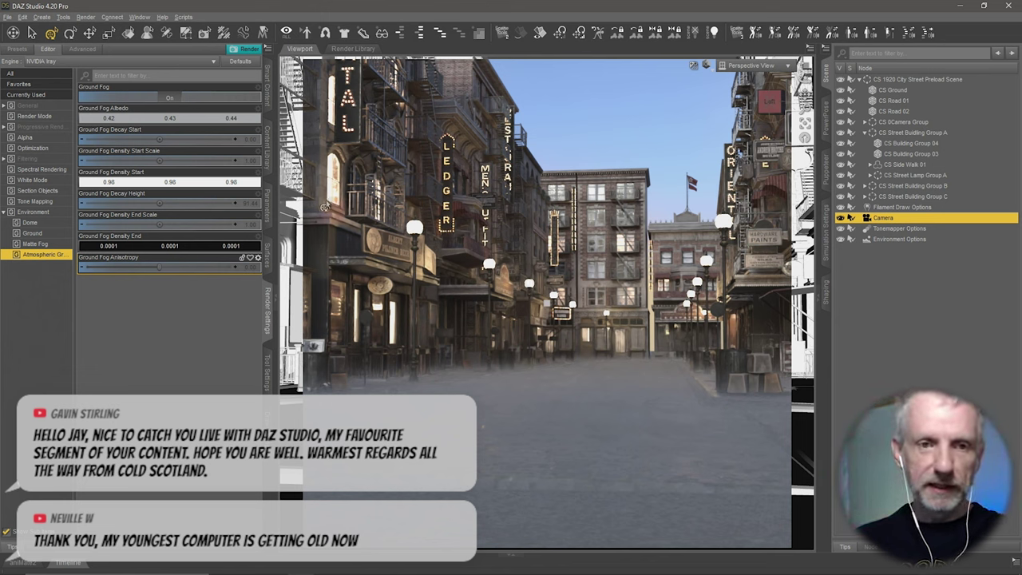
left_click(169, 97)
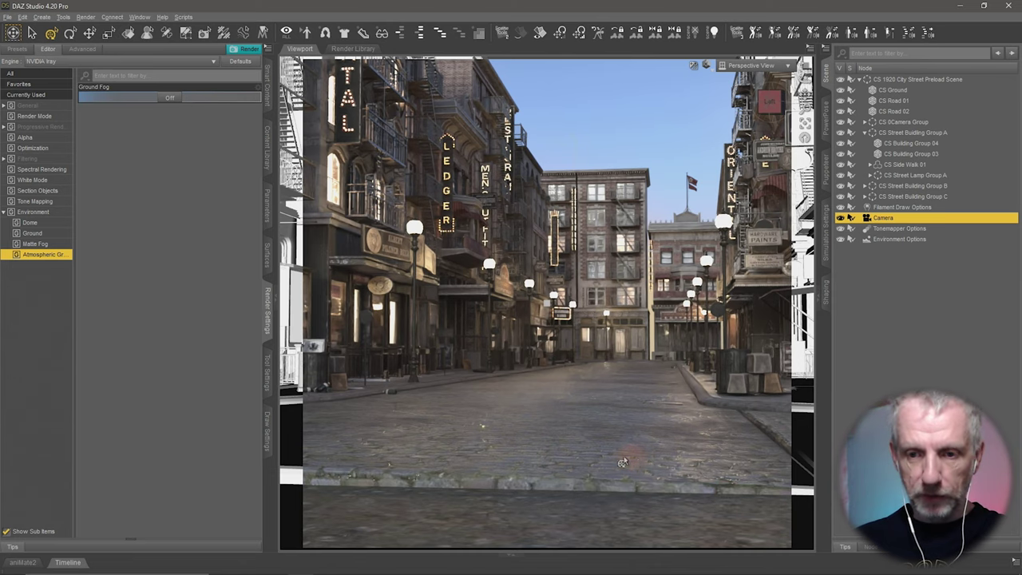
left_click(172, 96)
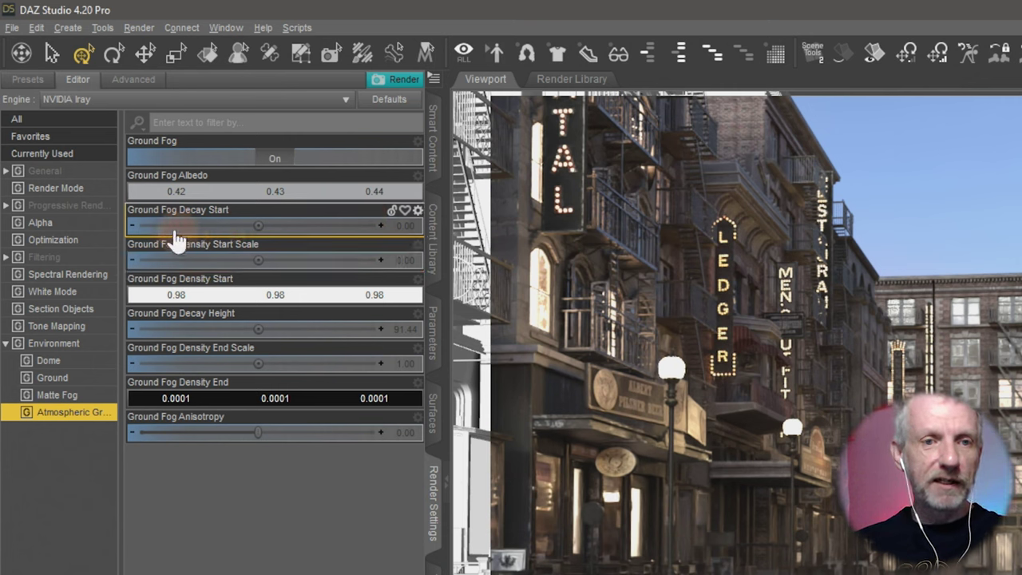
Set the Ground Fog Decay Start to 10
left_click(405, 228)
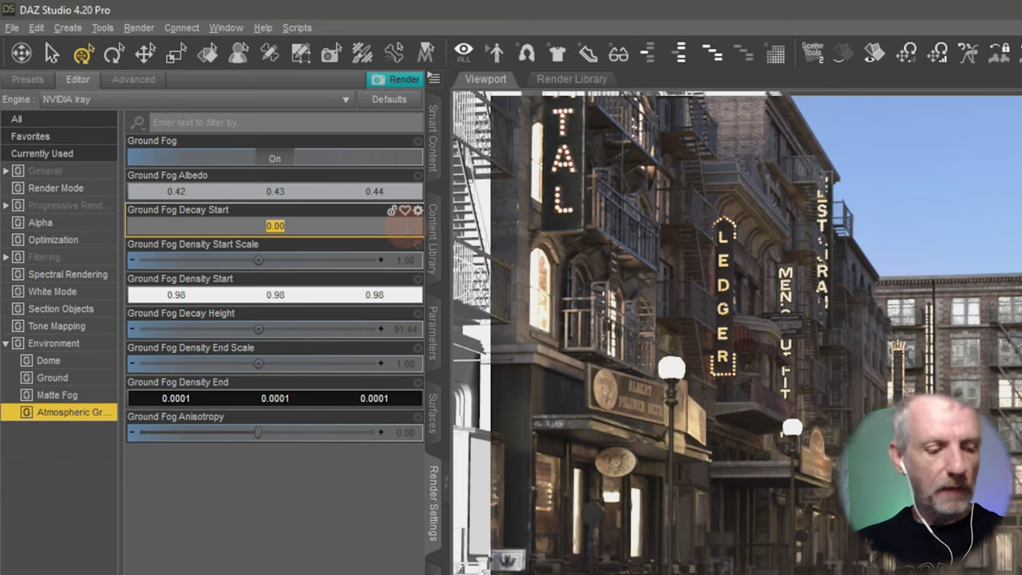
type("10")
key("Return")
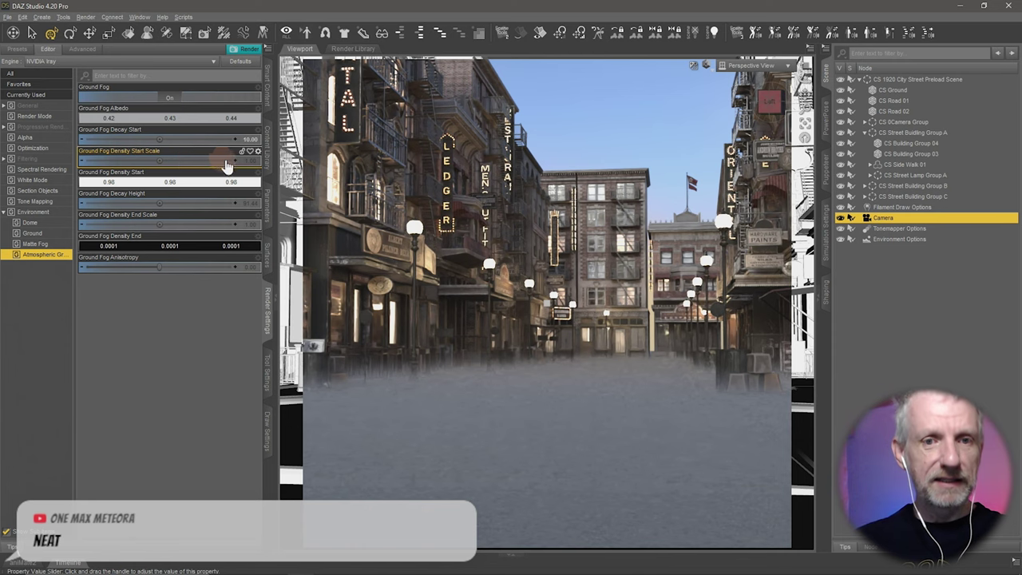
Raise the Ground Fog Density Start Scale to 10, and increase it further to 100
left_click(251, 162)
type("10")
key("Return")
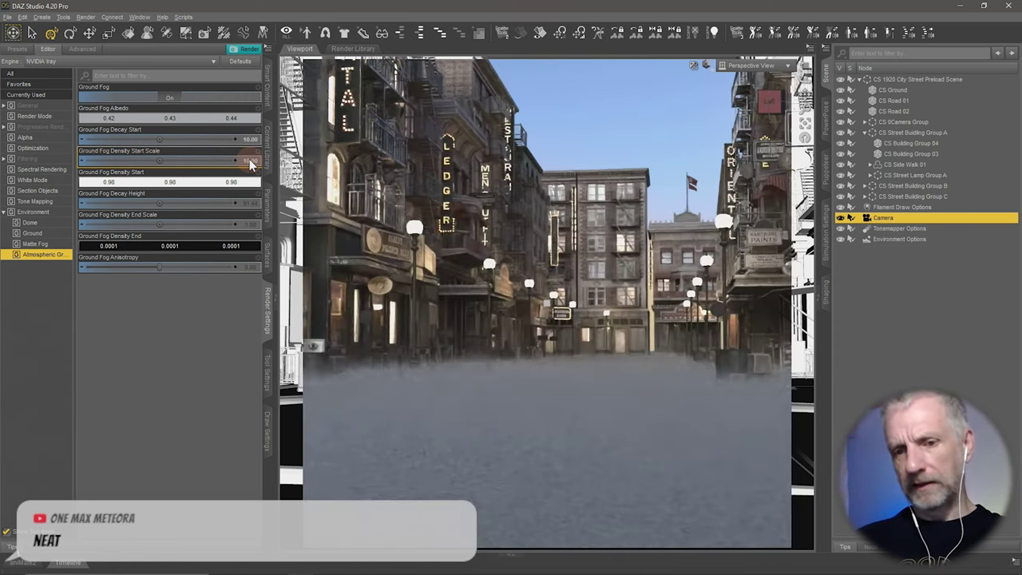
left_click(254, 161)
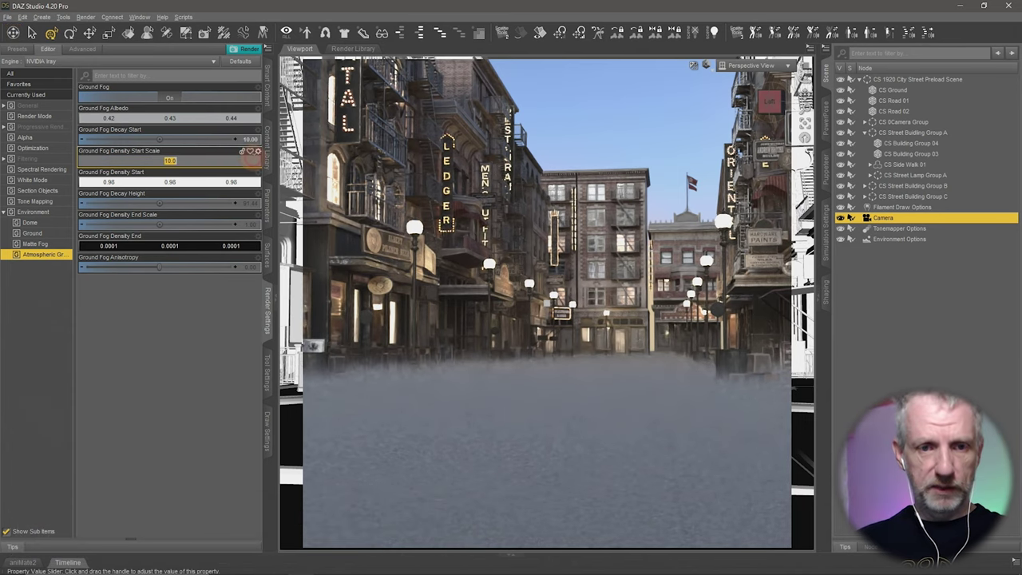
type("100")
key("Return")
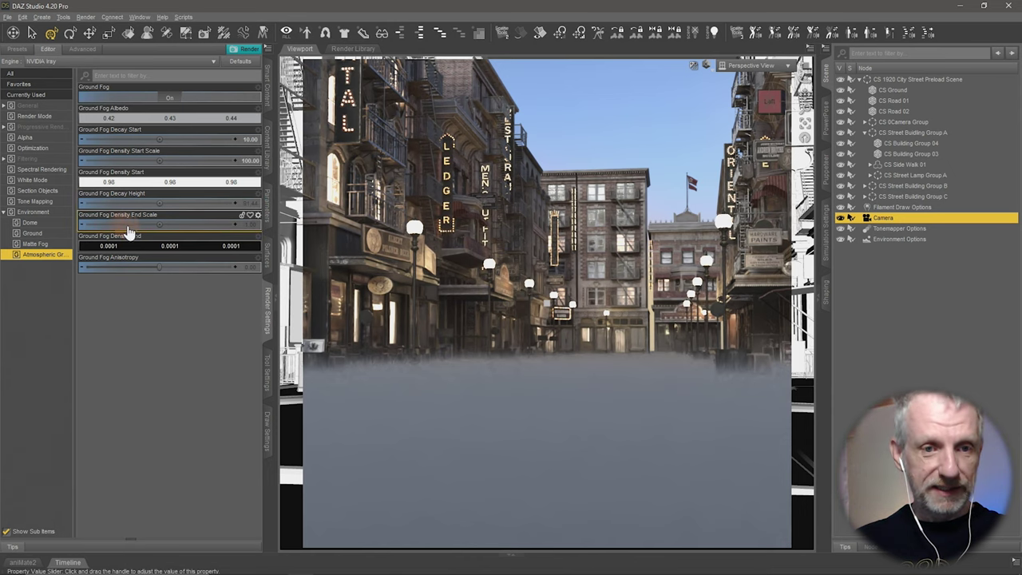
Raise the Ground Fog Density End Scale to 10, and increase it further to 100
left_click(250, 224)
type("10")
key("Return")
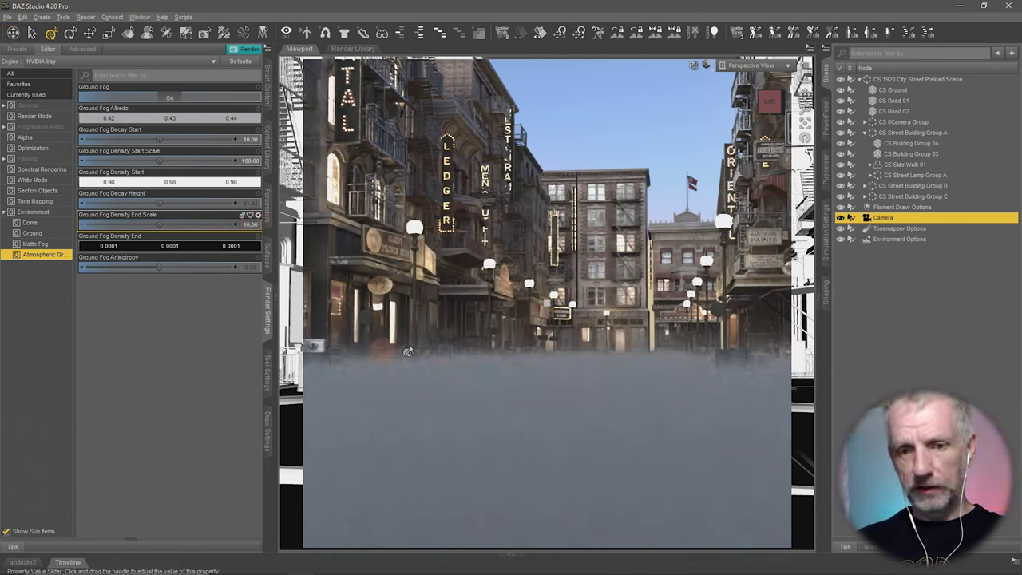
left_click(250, 224)
type("100")
key("Return")
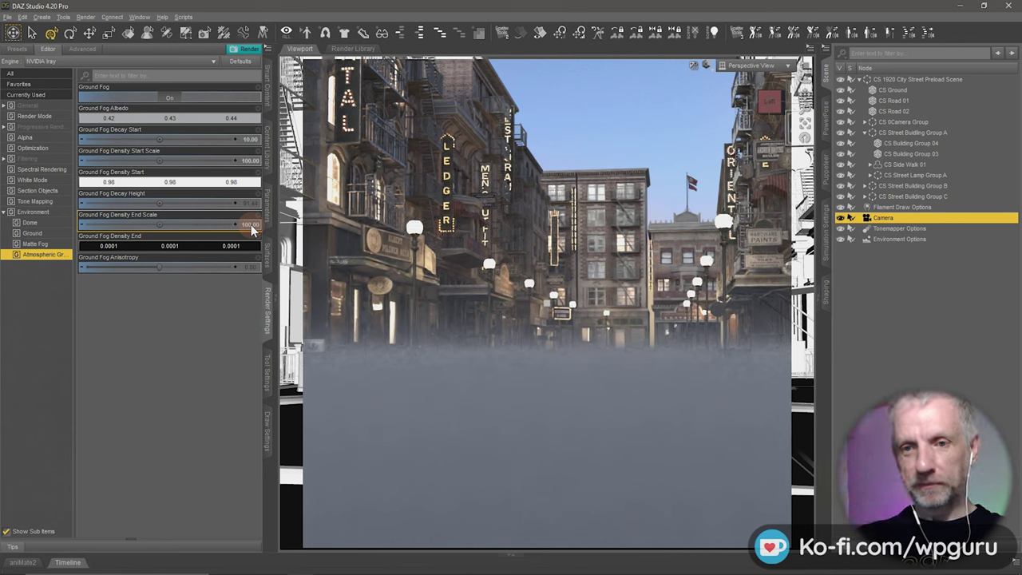
Turn on Matte Fog in the environment render settings
left_click(48, 244)
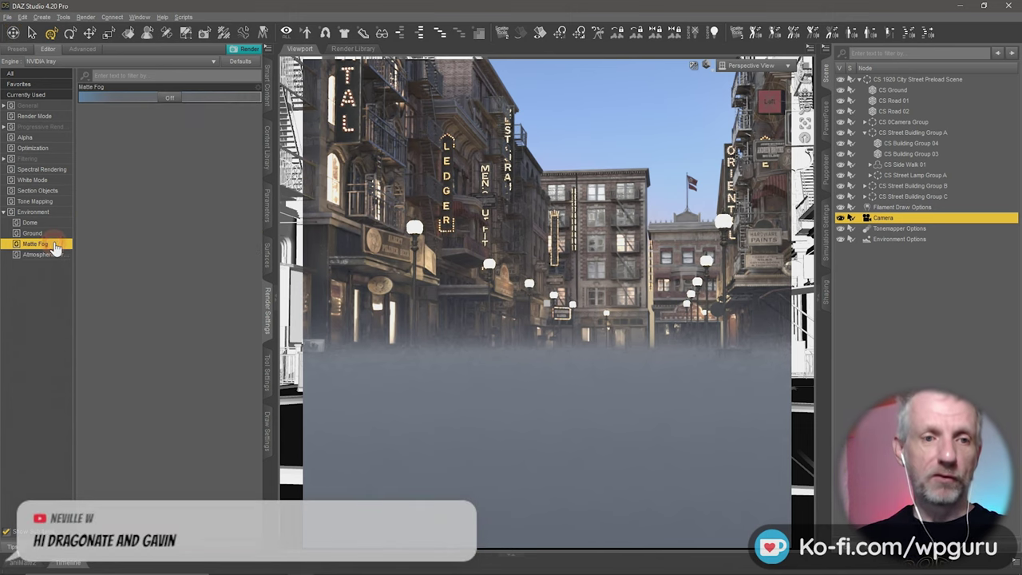
left_click(171, 98)
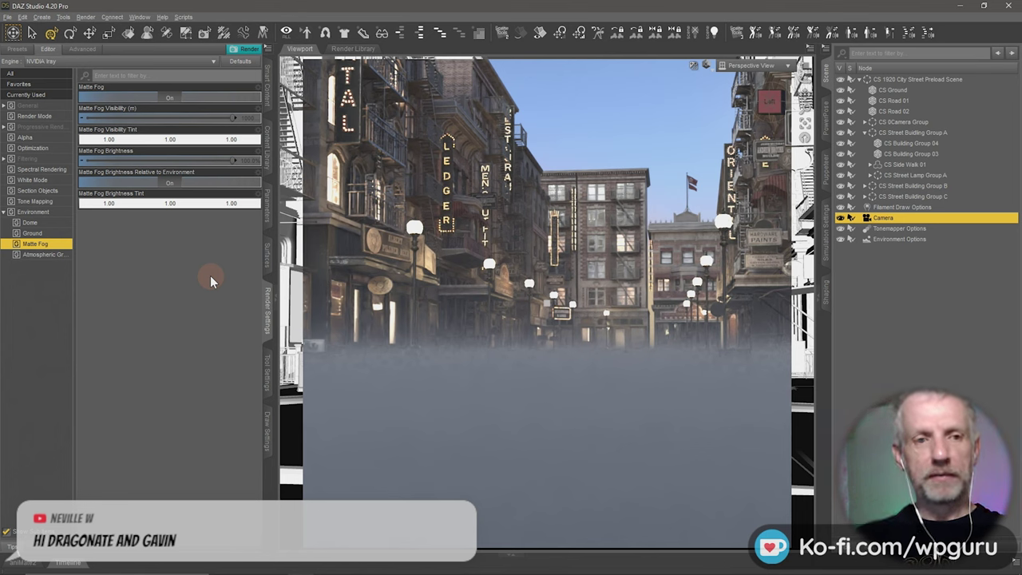
Return to the atmospheric ground fog settings and undo the green Ground Fog Density End colour
left_click(64, 256)
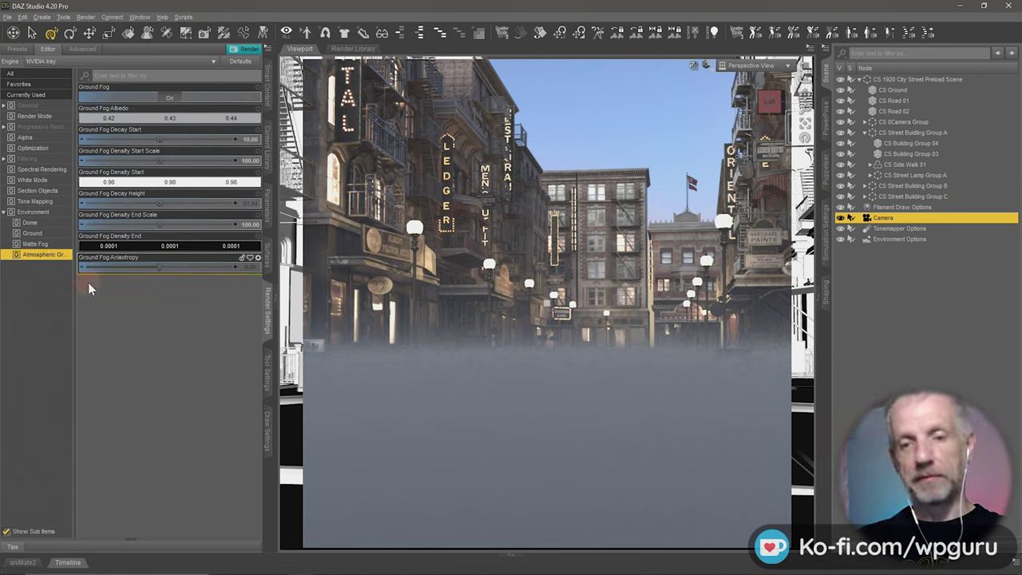
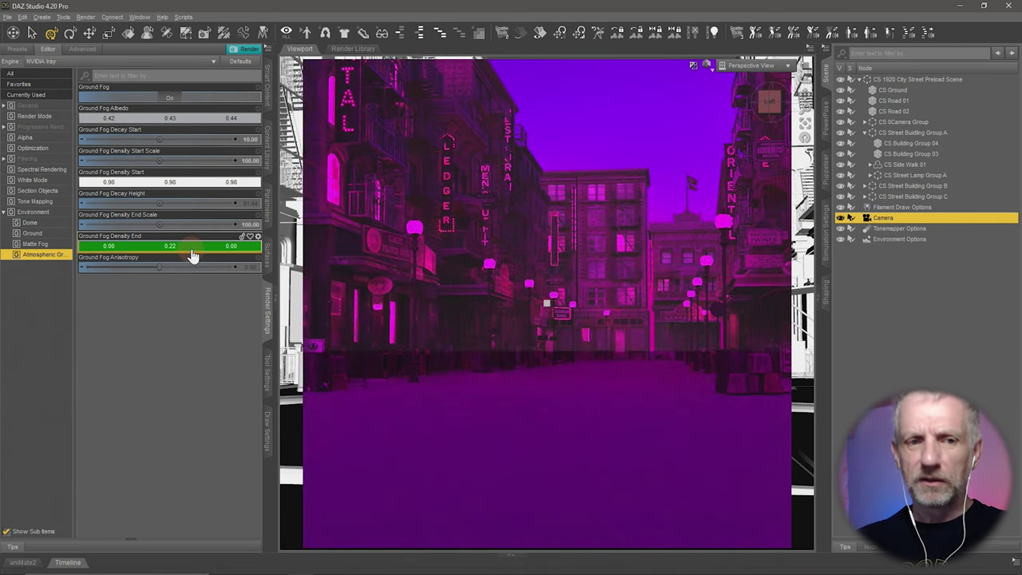
key("ctrl+z")
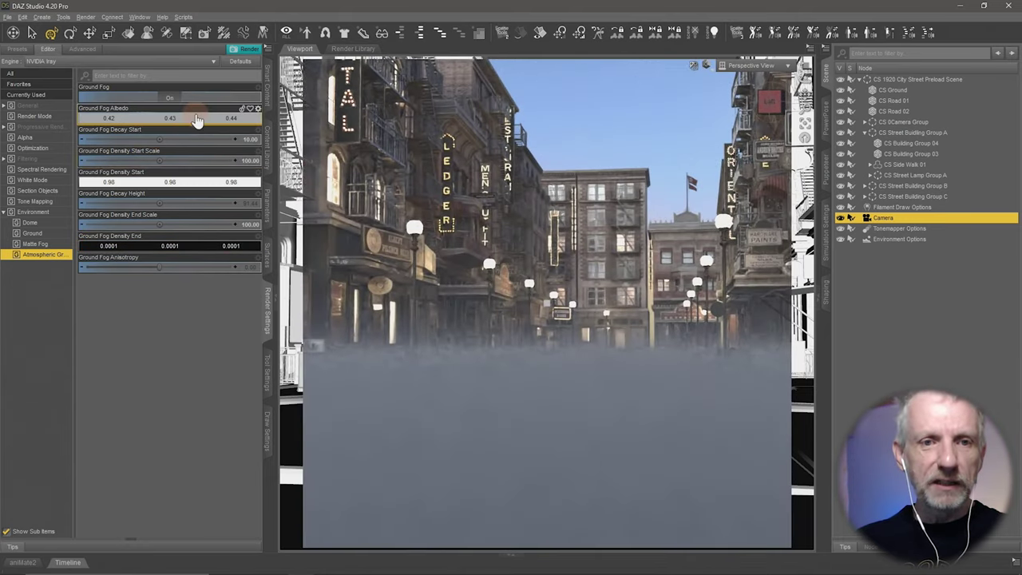
Try dark green, bright green and a paler green as the Ground Fog Albedo colour
left_click(197, 119)
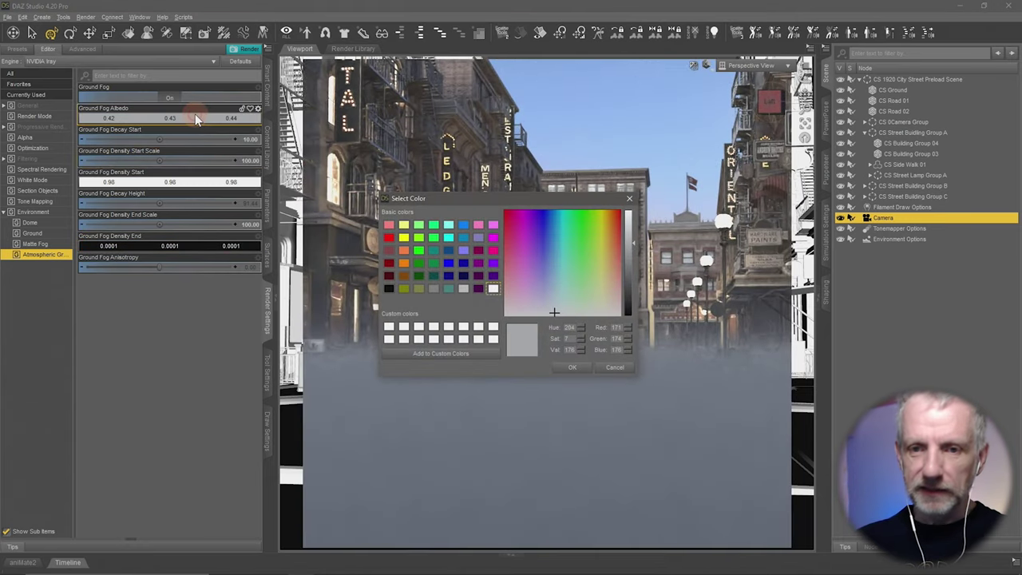
left_click(417, 276)
left_click(582, 374)
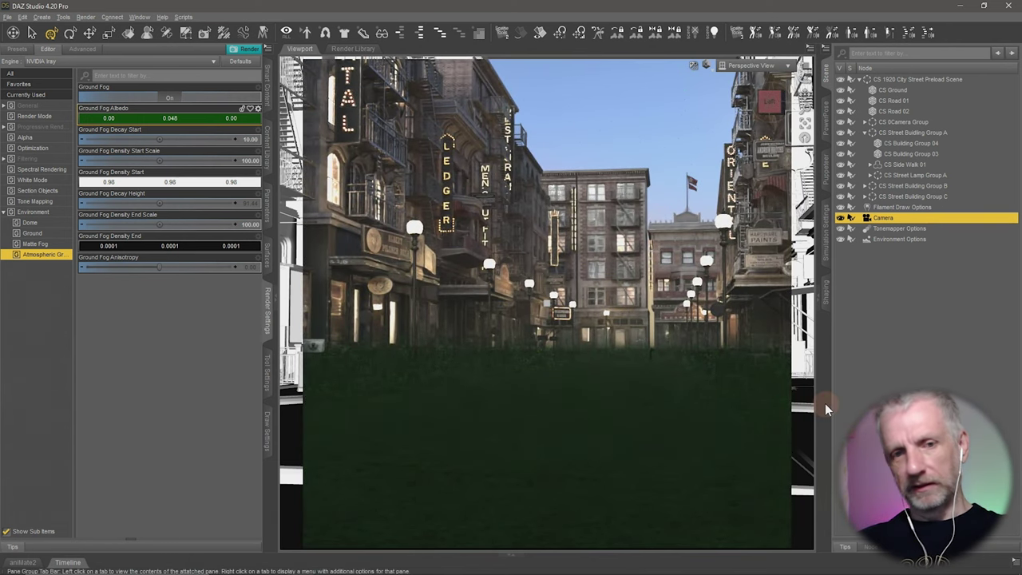
left_click(202, 121)
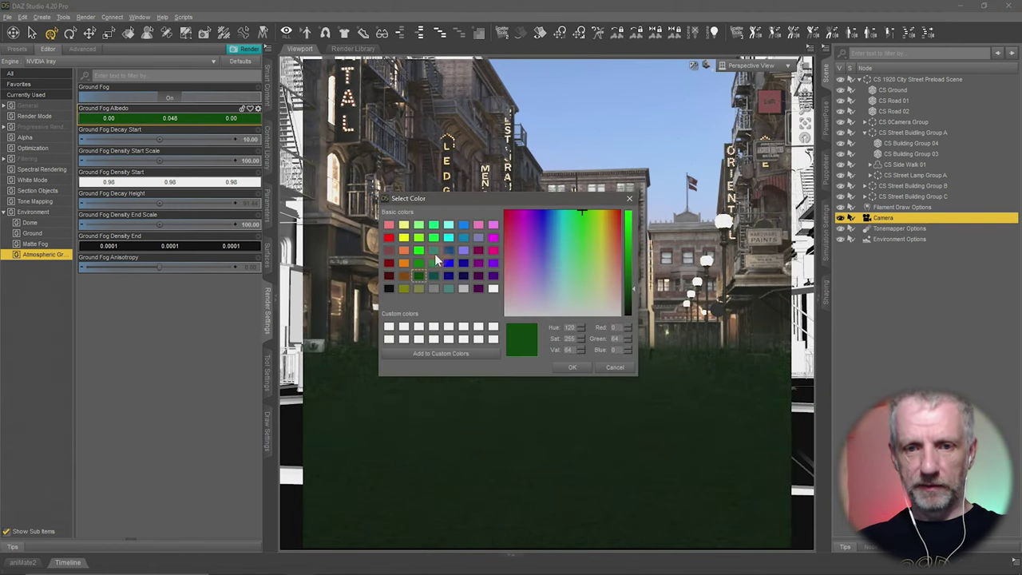
left_click(419, 249)
left_click(572, 369)
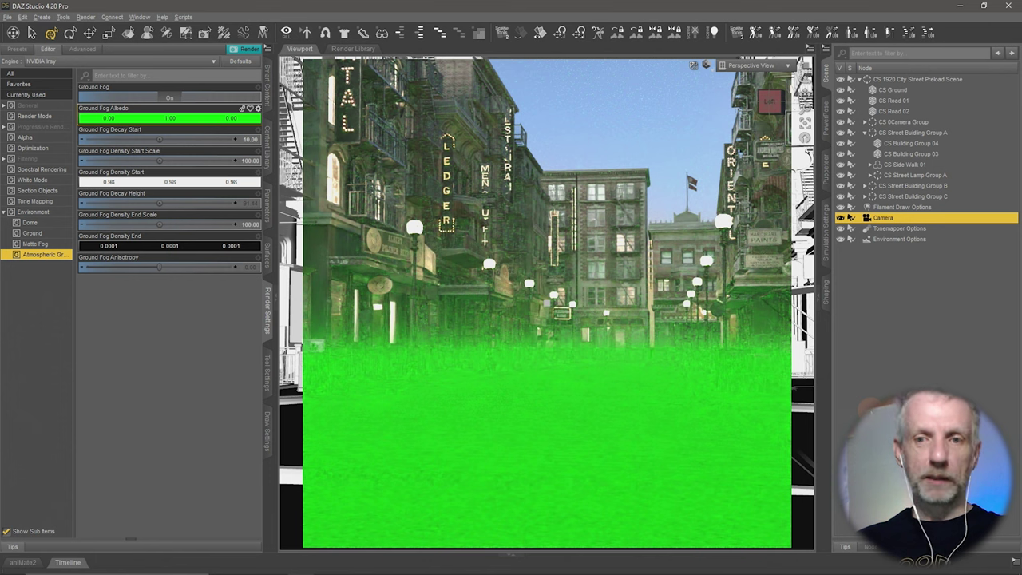
left_click(199, 118)
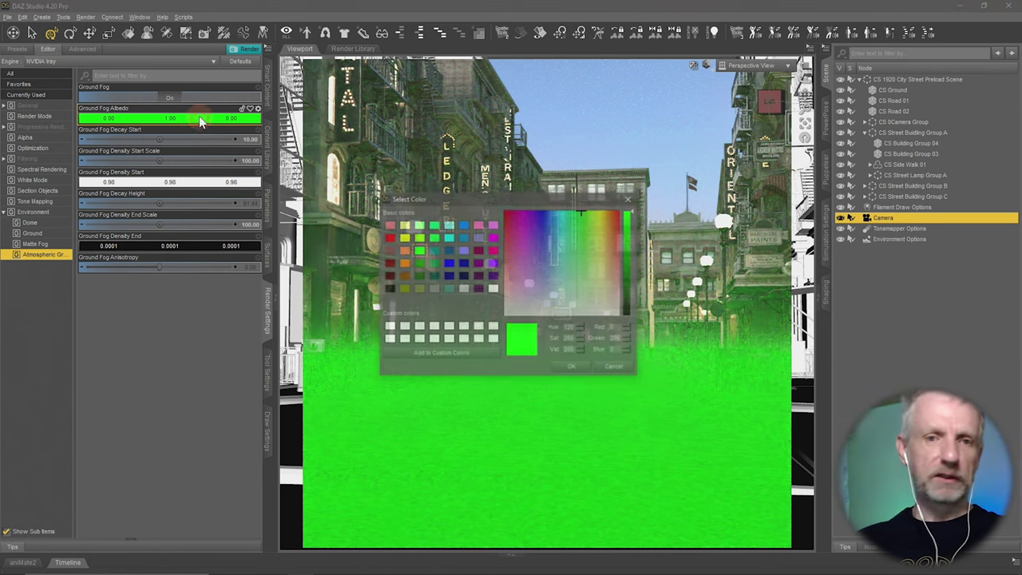
left_click_drag(584, 213, 583, 246)
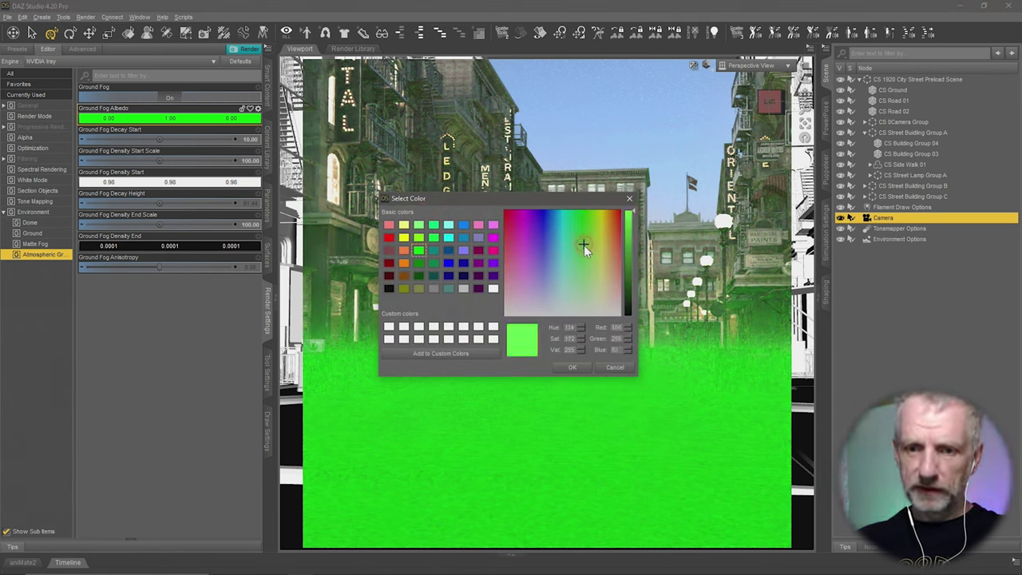
left_click(578, 368)
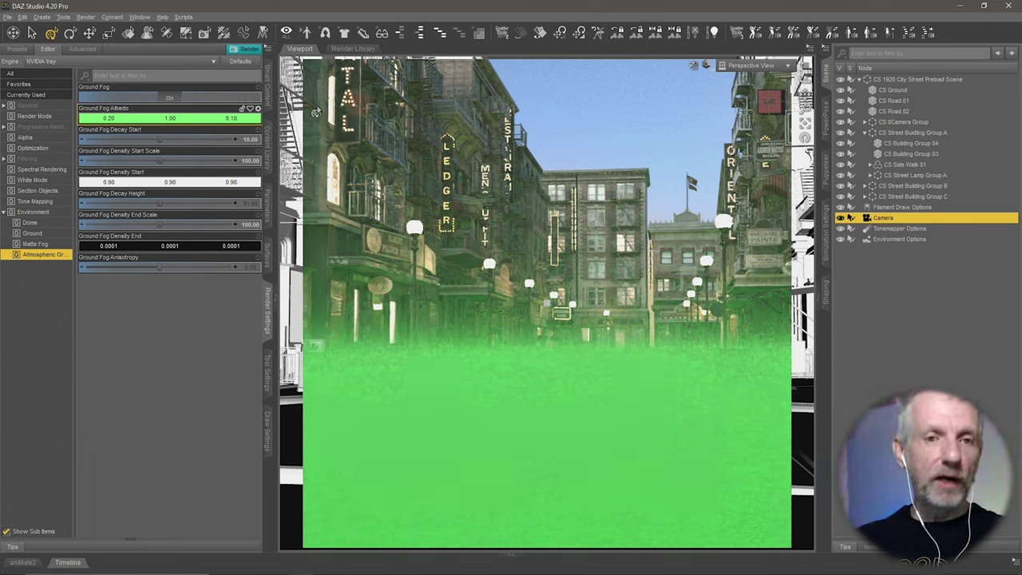
Change the Ground Fog Albedo to white, and darken it to a neutral grey of 0.58 in all three channels
left_click(191, 119)
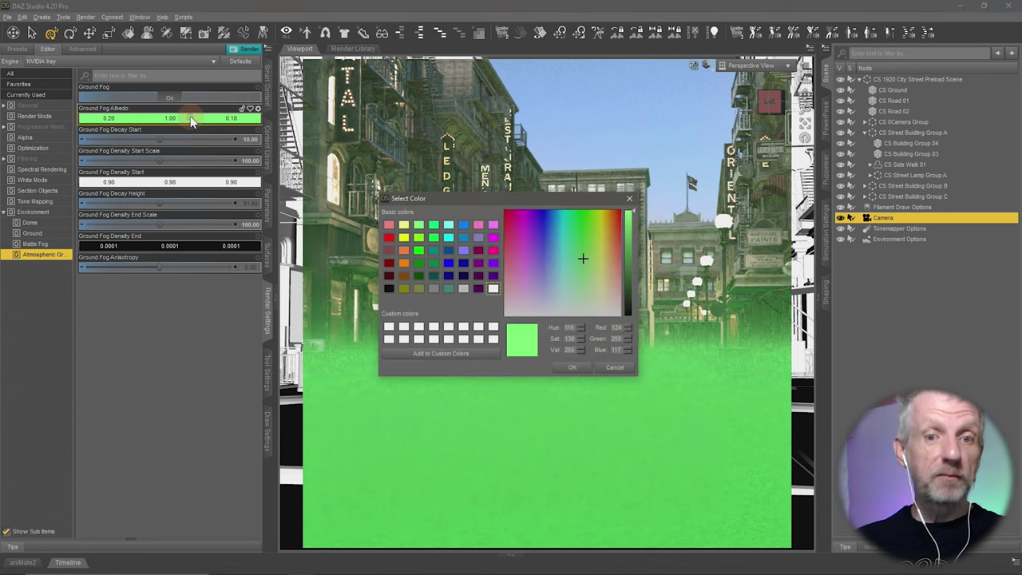
left_click(494, 289)
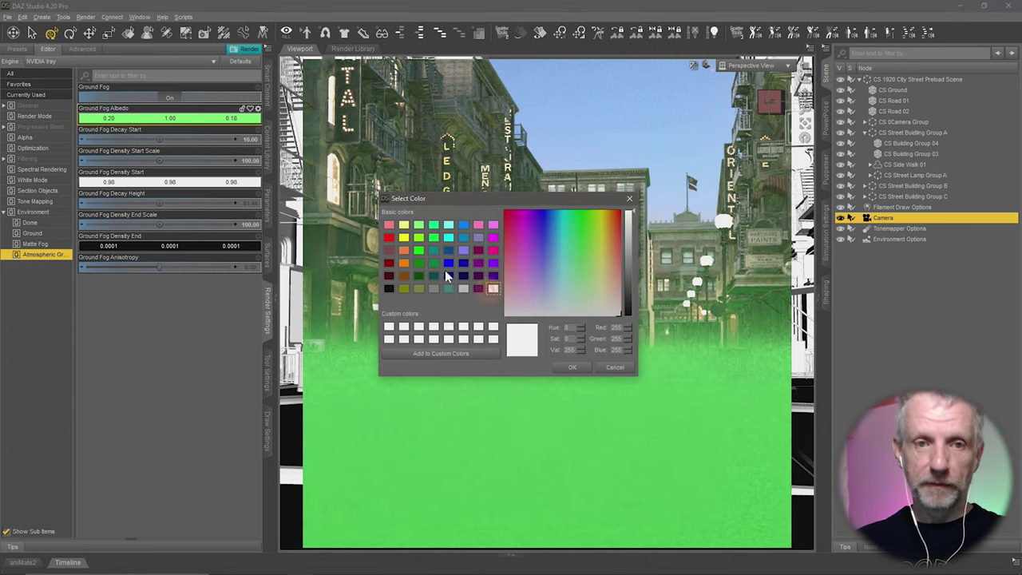
left_click(574, 367)
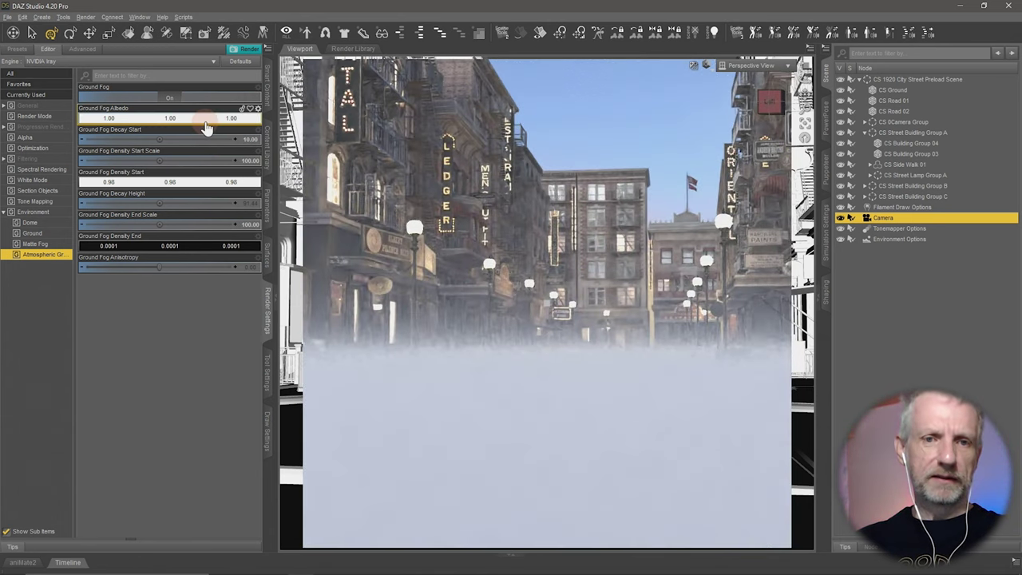
left_click(204, 121)
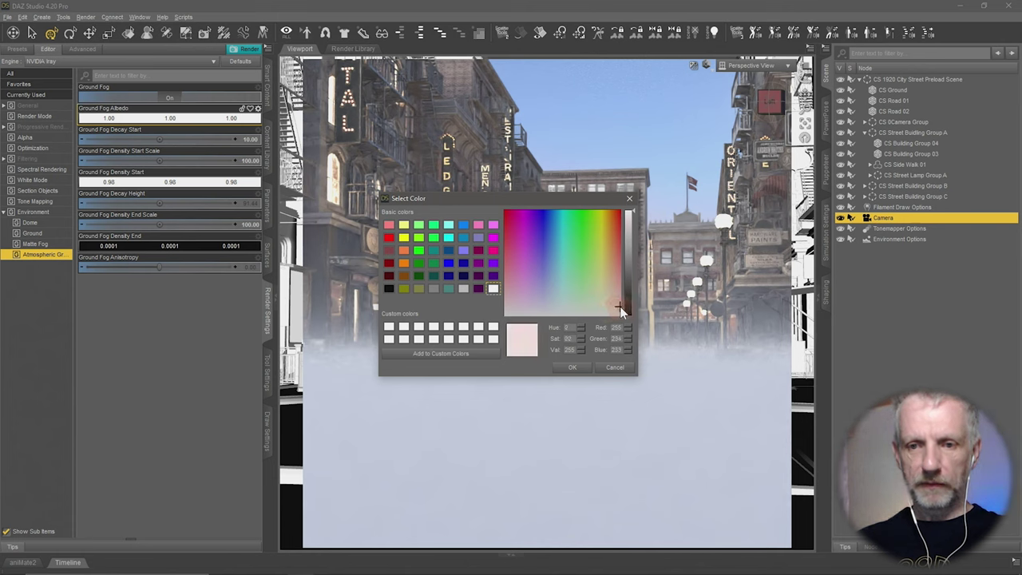
left_click_drag(619, 311, 620, 324)
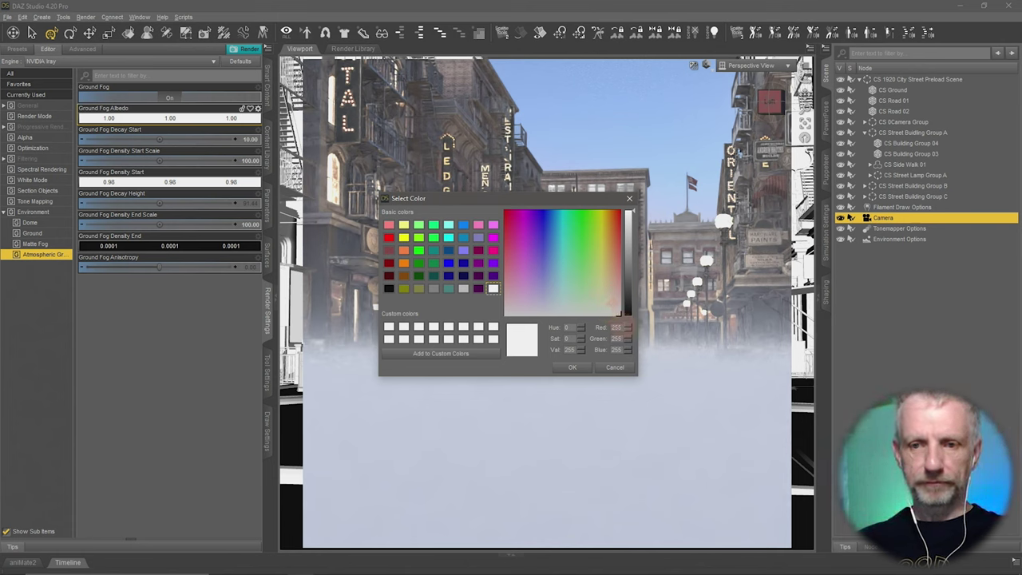
left_click(629, 229)
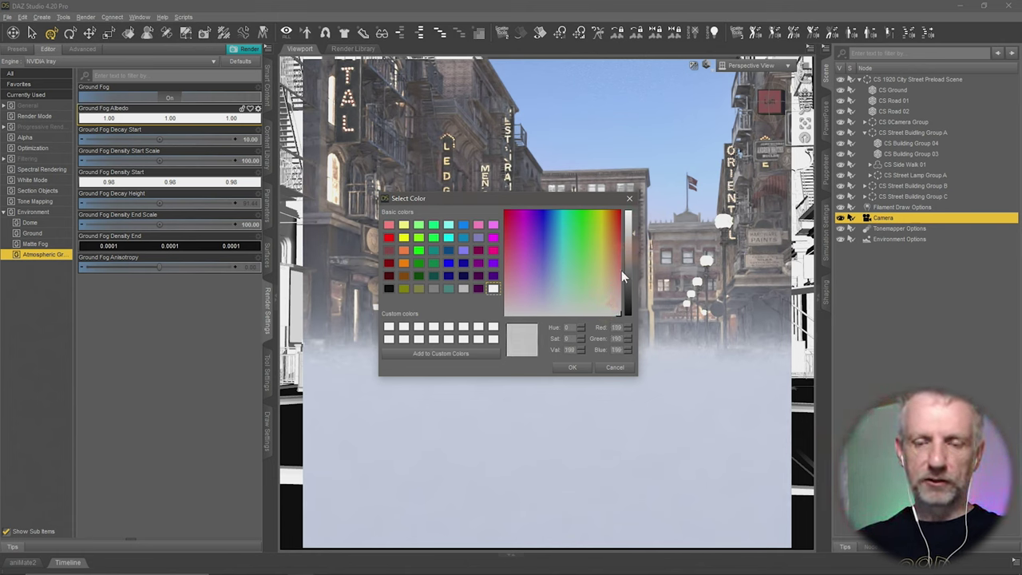
left_click(572, 368)
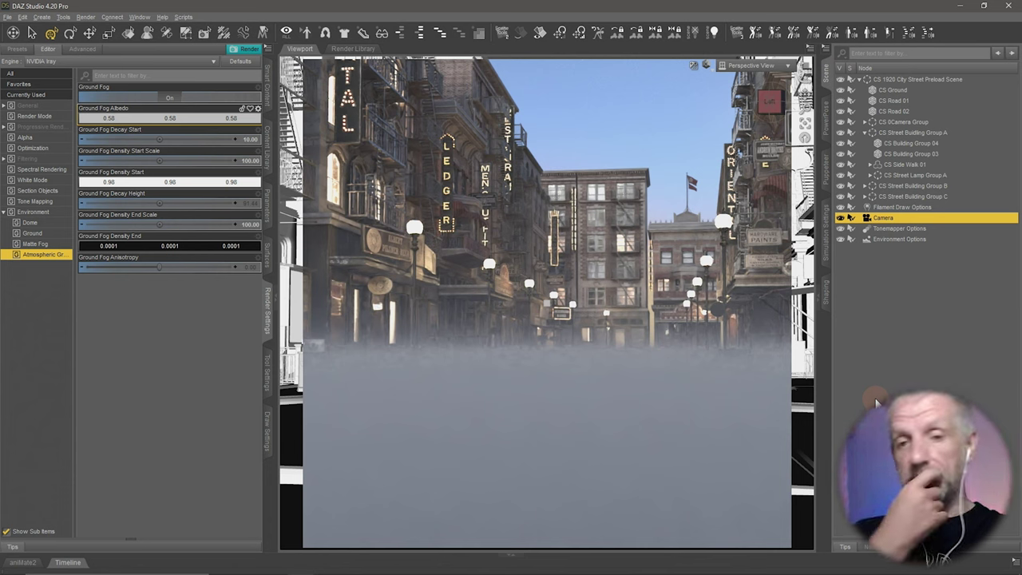
Turn off Ground Fog and switch the viewport's draw style to Filament (PBR)
left_click(705, 64)
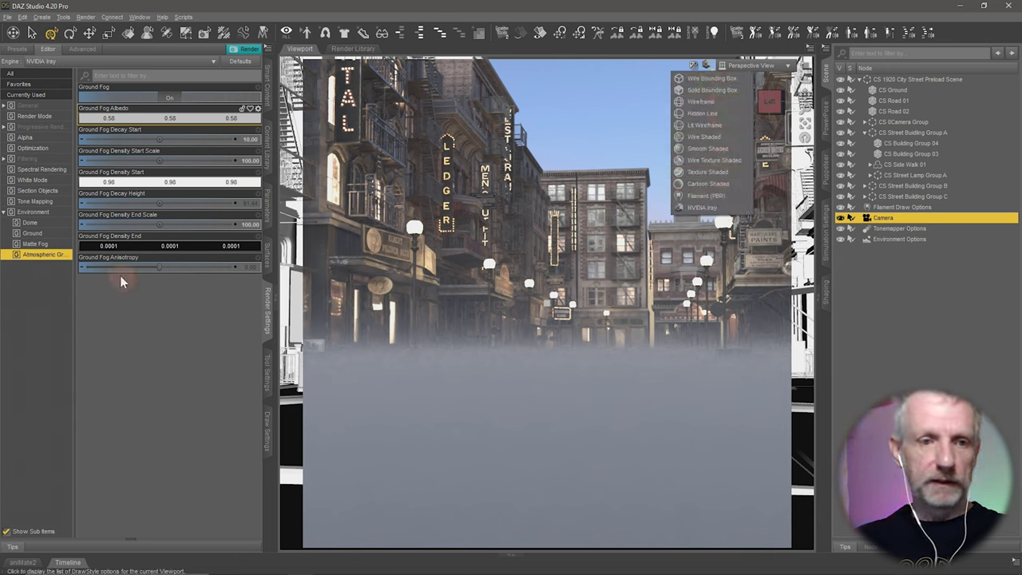
left_click(166, 95)
left_click(166, 96)
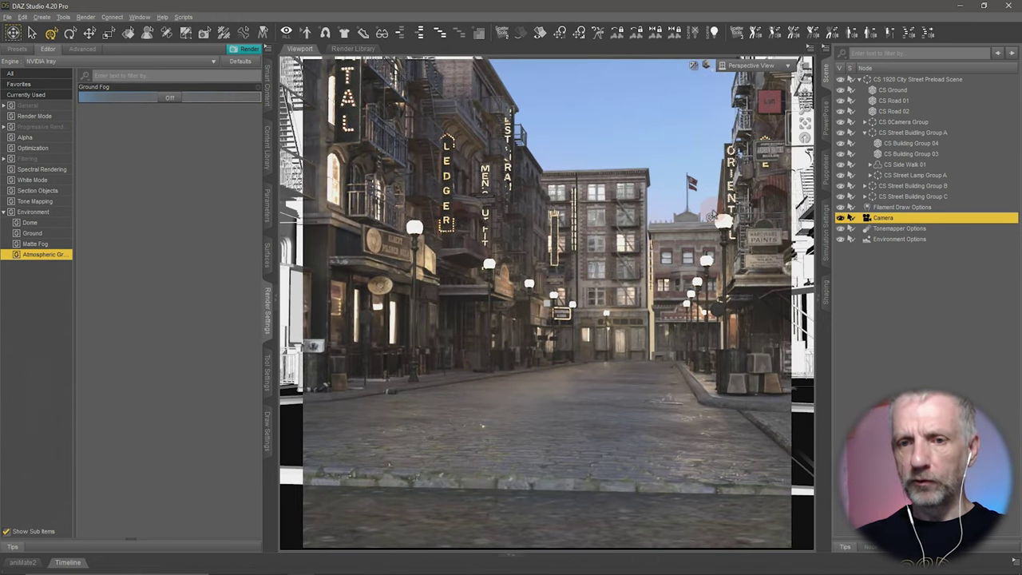
left_click(709, 72)
left_click(704, 199)
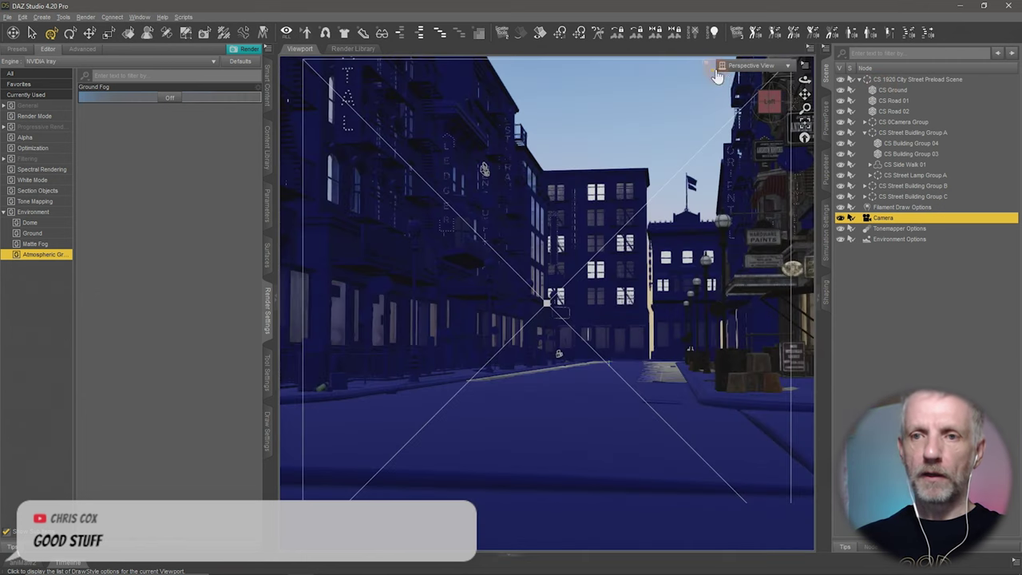
Delete the CS 1920 City Street Preload Scene and turn off Draw Dome in the environment settings
left_click(932, 79)
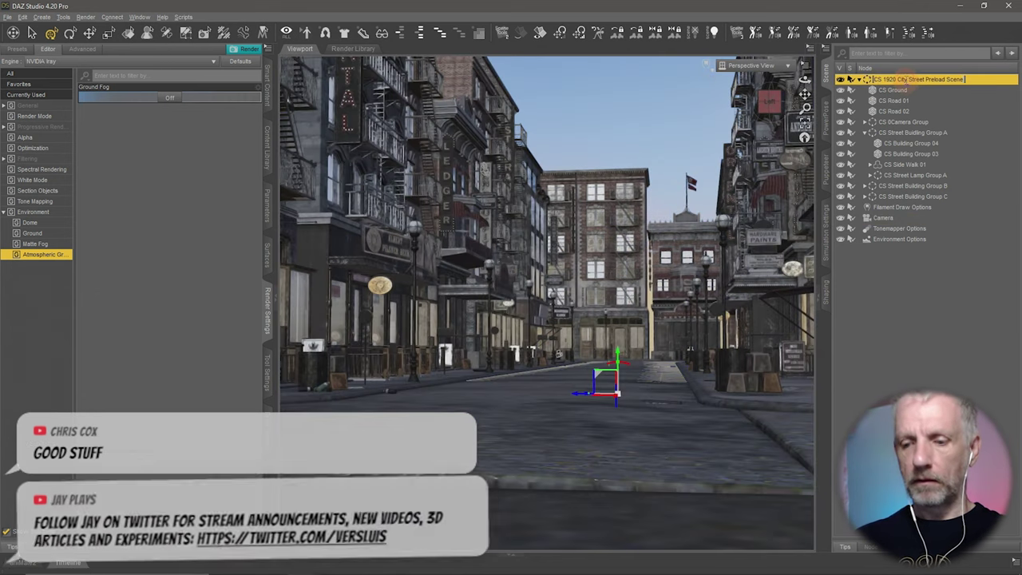
key("Delete")
left_click(945, 160)
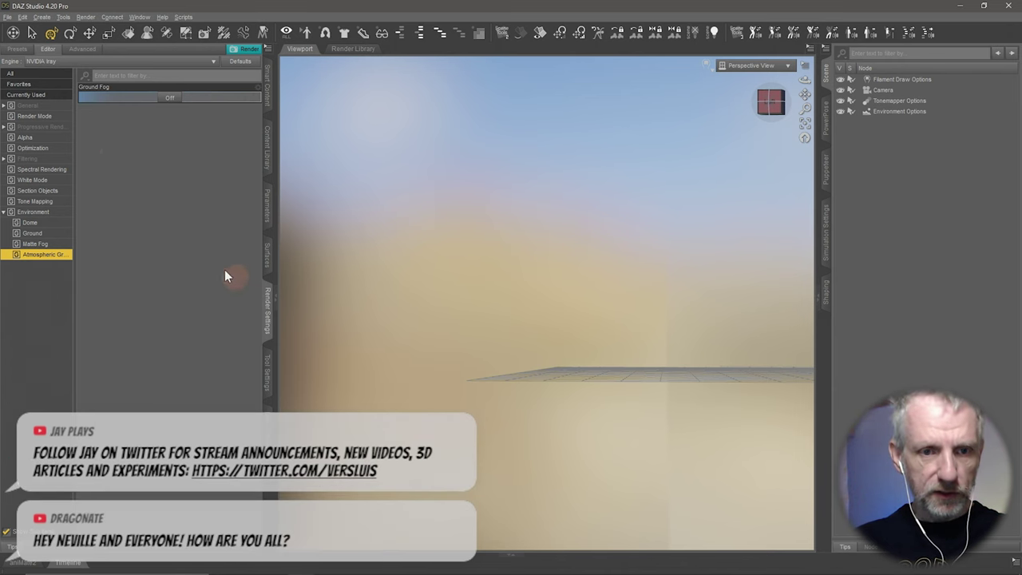
left_click(45, 213)
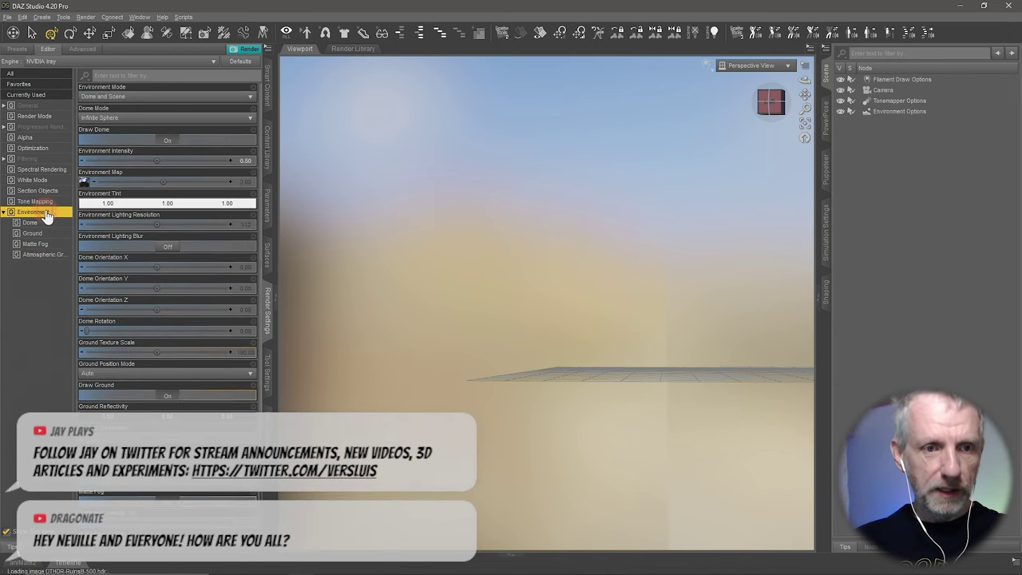
left_click(170, 141)
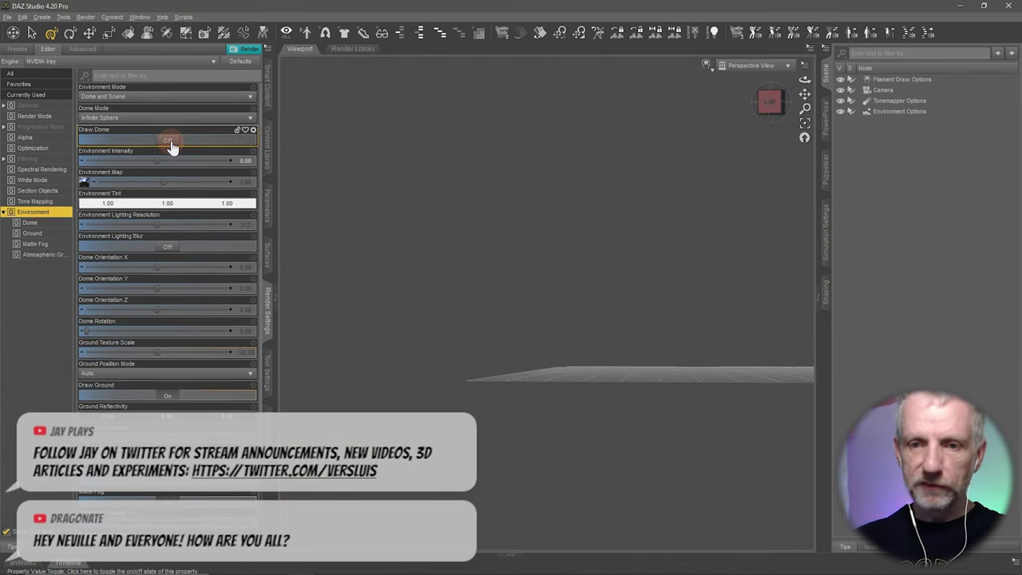
Create a 50 m plane primitive at the world centre with Y Positive as its primary axis
left_click(63, 17)
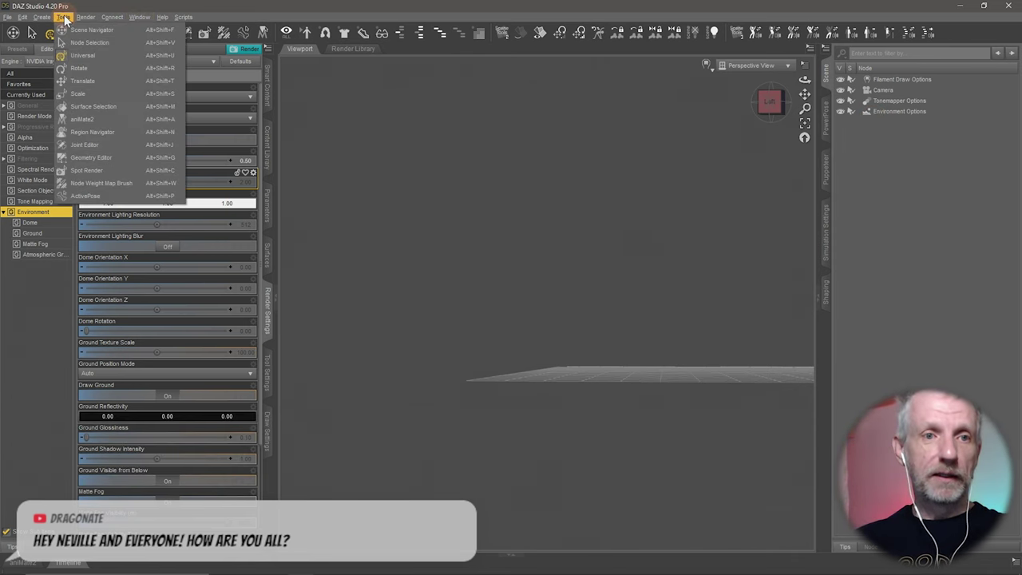
left_click(42, 17)
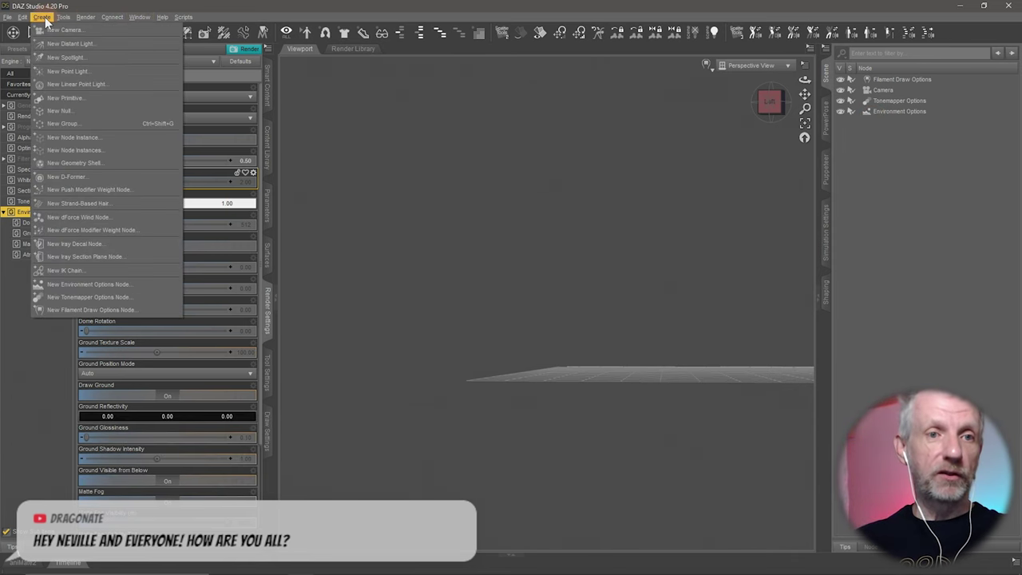
left_click(80, 99)
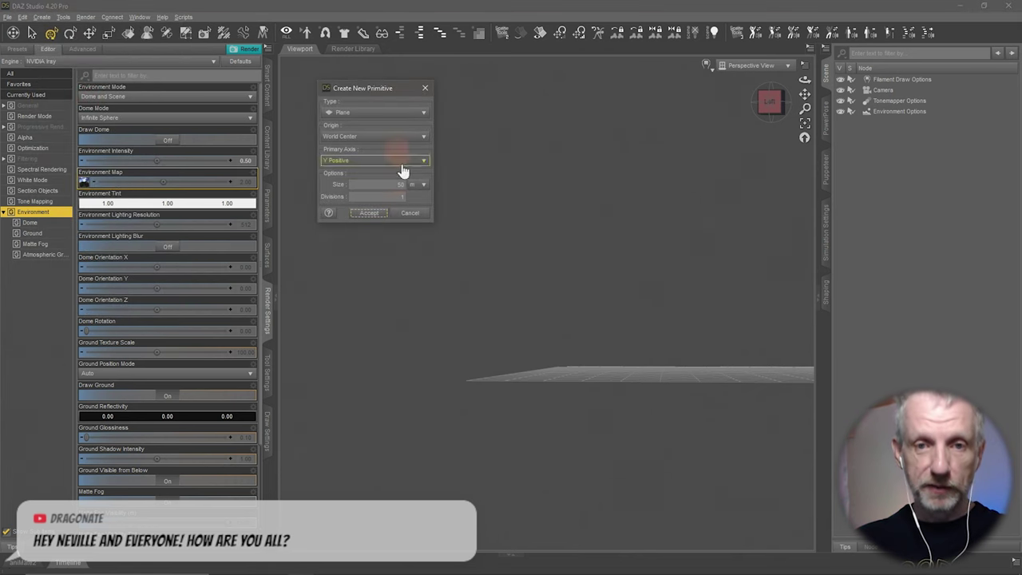
left_click(391, 184)
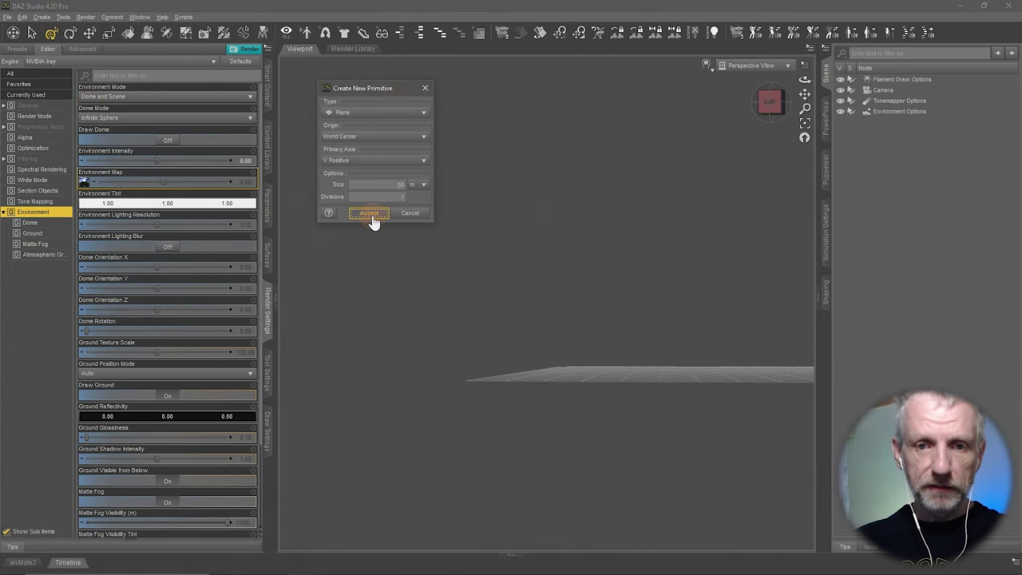
left_click(370, 214)
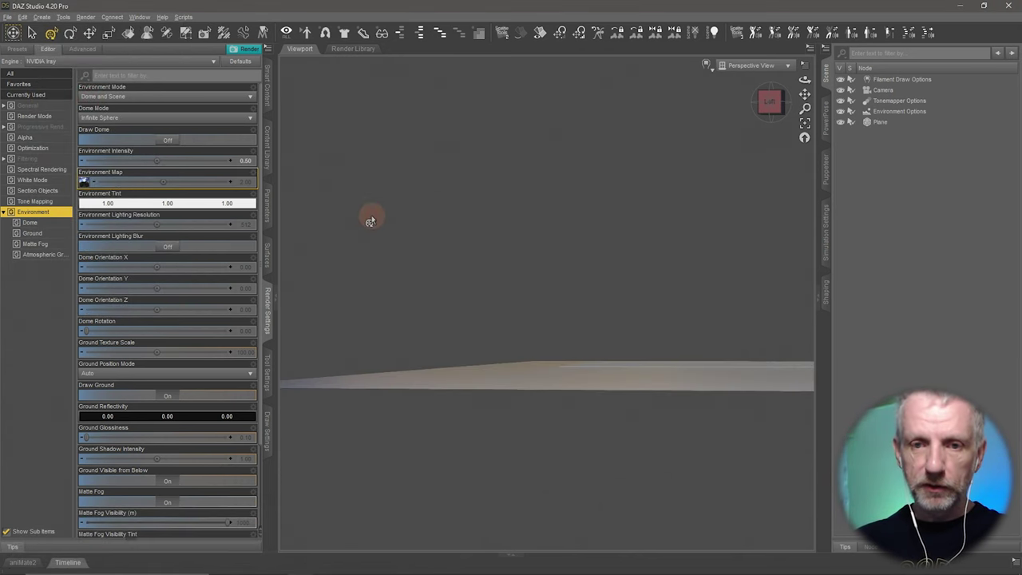
Rename the new plane as Ground
double_click(887, 121)
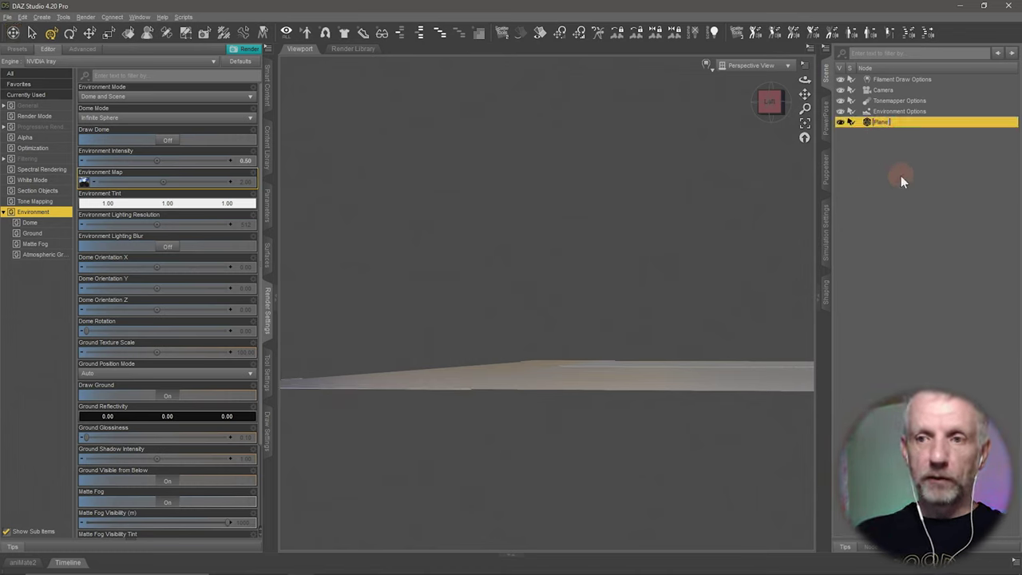
type("Ground")
key("Return")
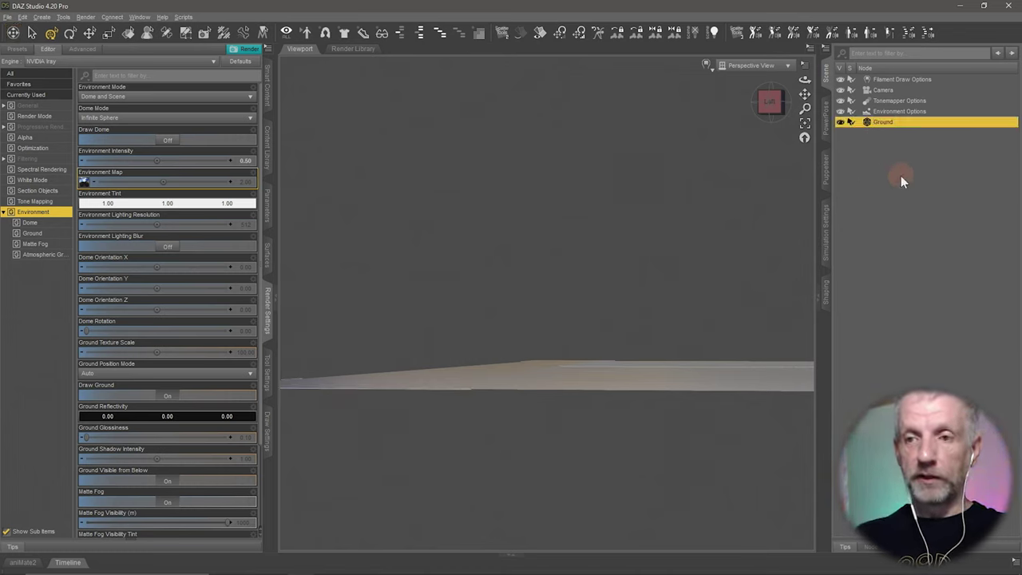
Delete the Camera from the scene and select the Ground plane
left_click(891, 90)
key("Delete")
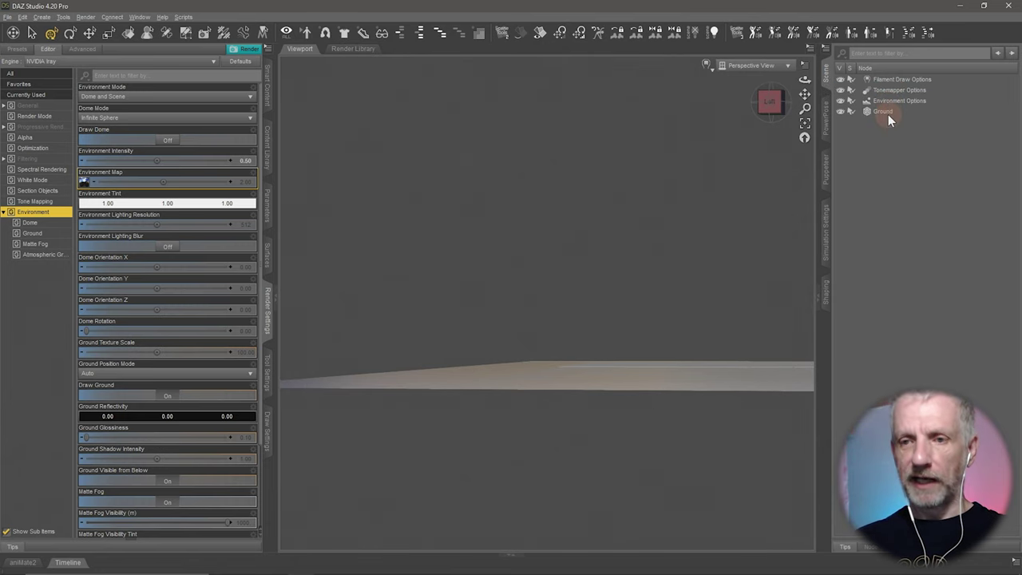
left_click(886, 110)
key("ctrl+f")
left_click_drag(645, 234, 607, 232, "alt")
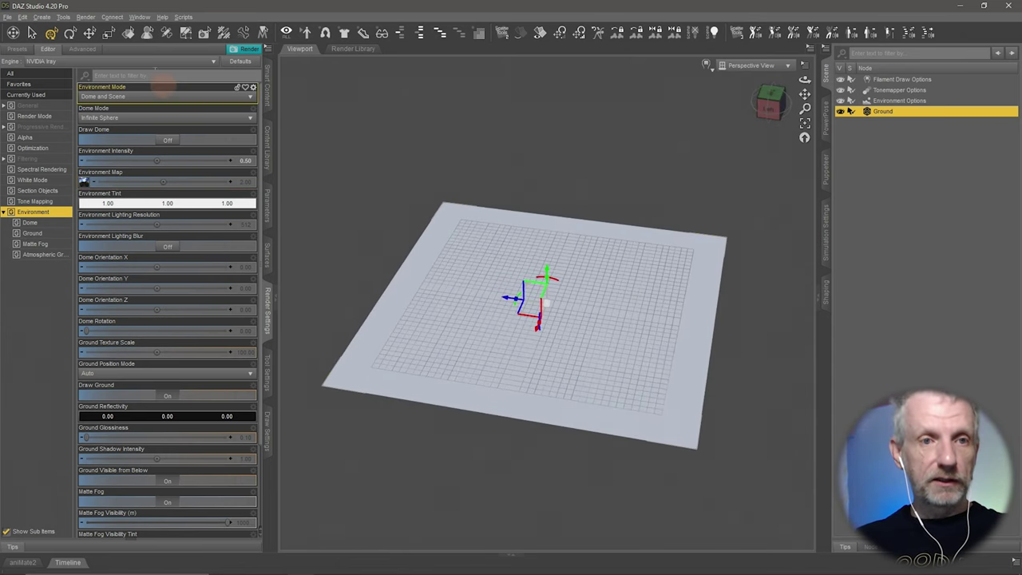
Create a 1 m cube primitive at the world centre with Y Positive as its primary axis
left_click(42, 17)
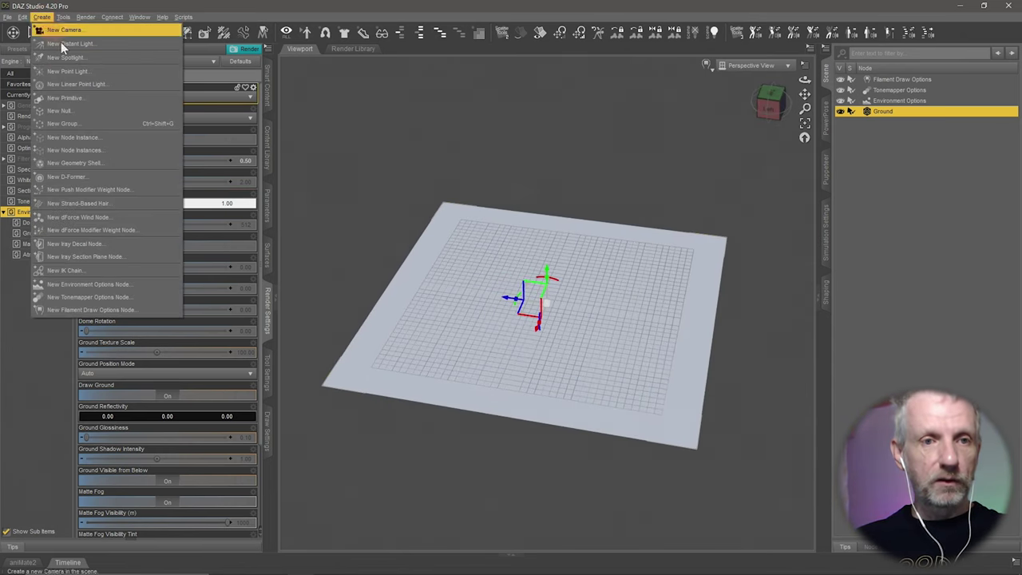
left_click(80, 100)
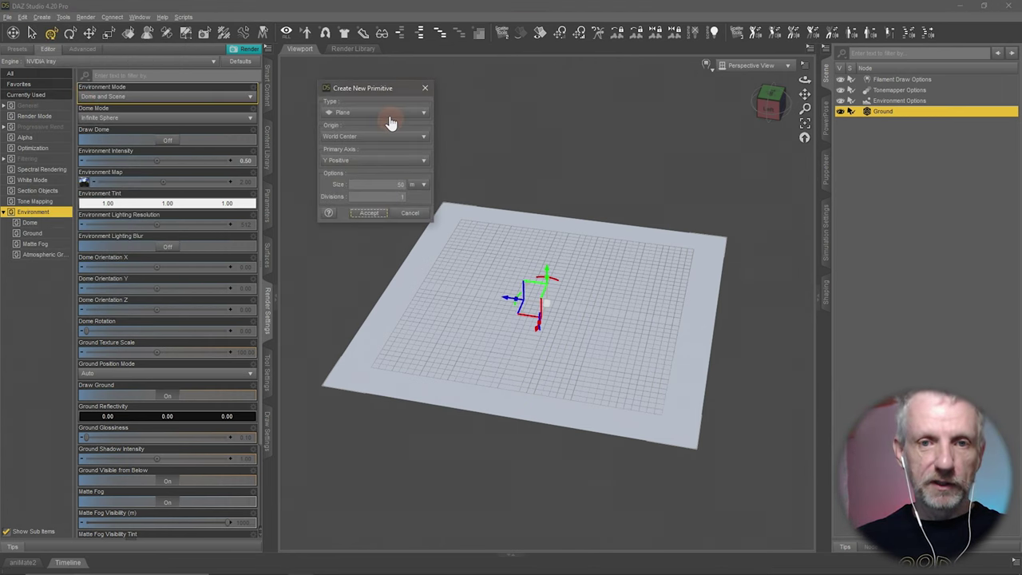
left_click(390, 116)
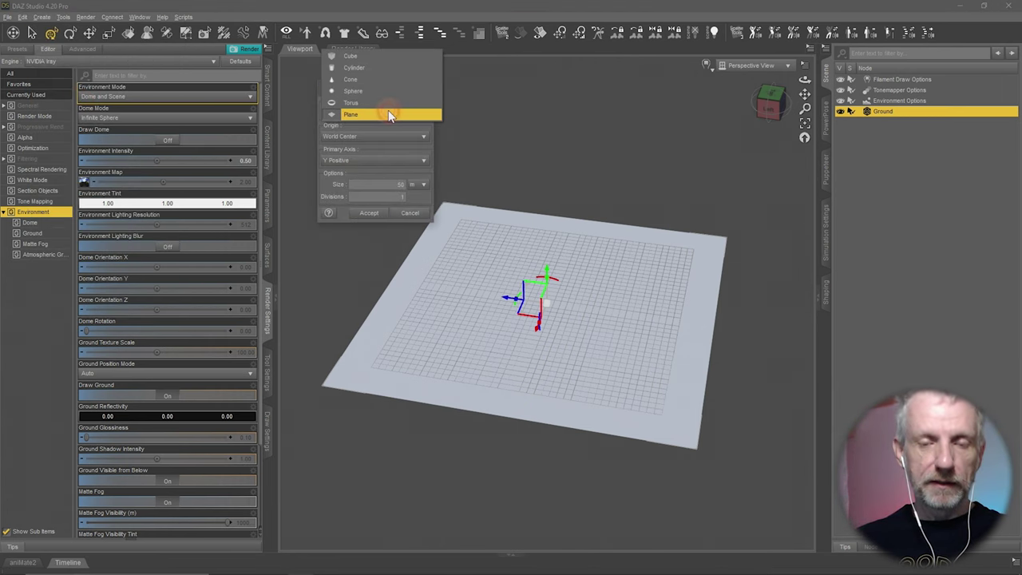
left_click(402, 60)
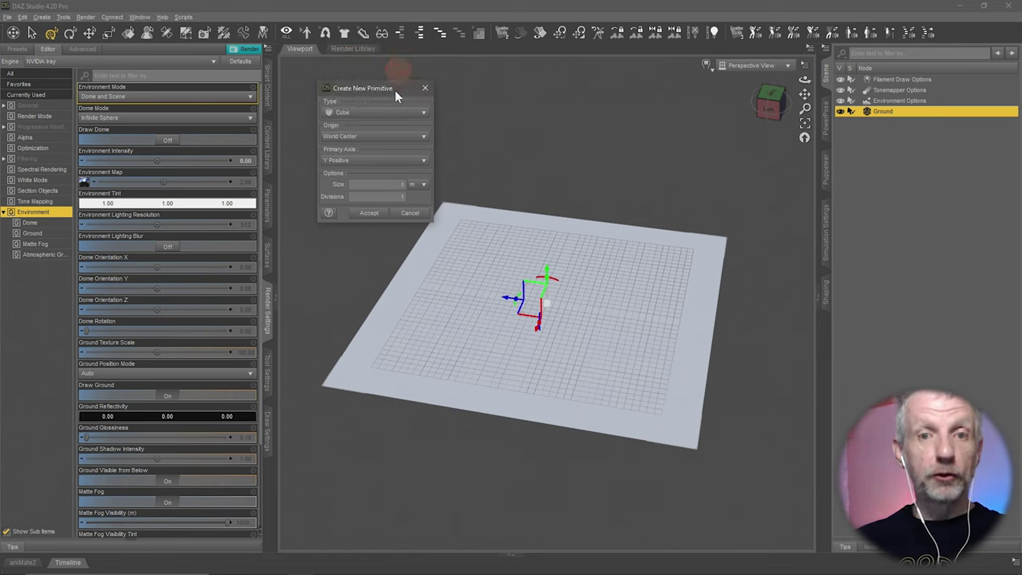
left_click(369, 214)
Rename the new cube as Volume
left_click(881, 122)
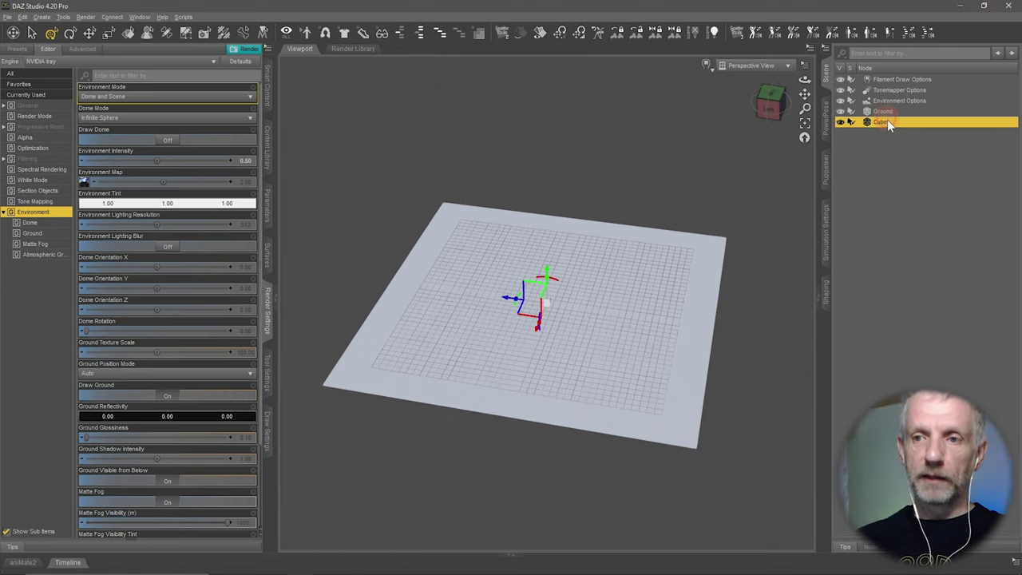
left_click(882, 122)
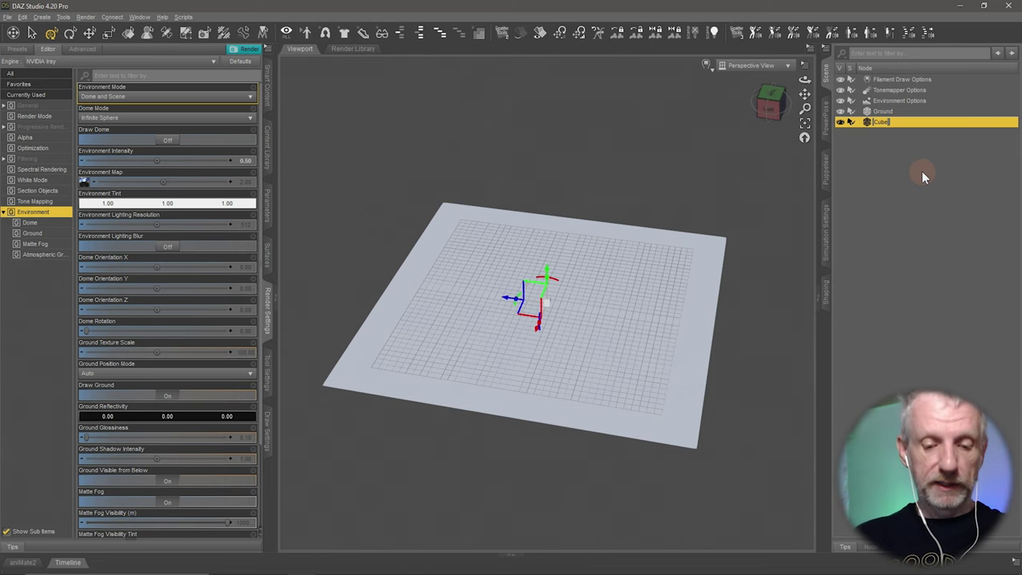
type("Volume")
key("Return")
left_click(888, 166)
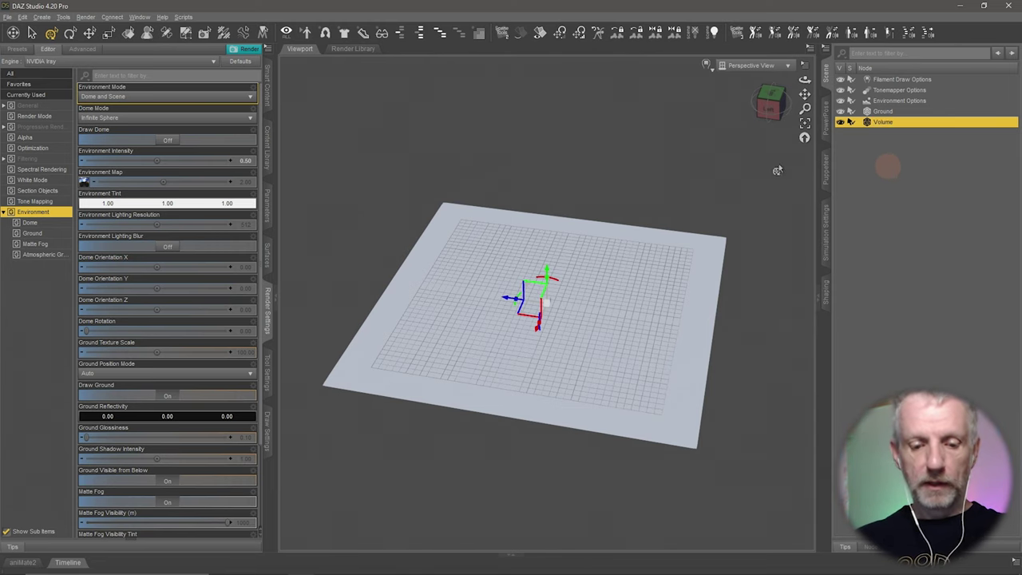
Set the Base Color of the Ground plane's Default surface to black
left_click_drag(706, 157, 679, 184)
key("ctrl+f")
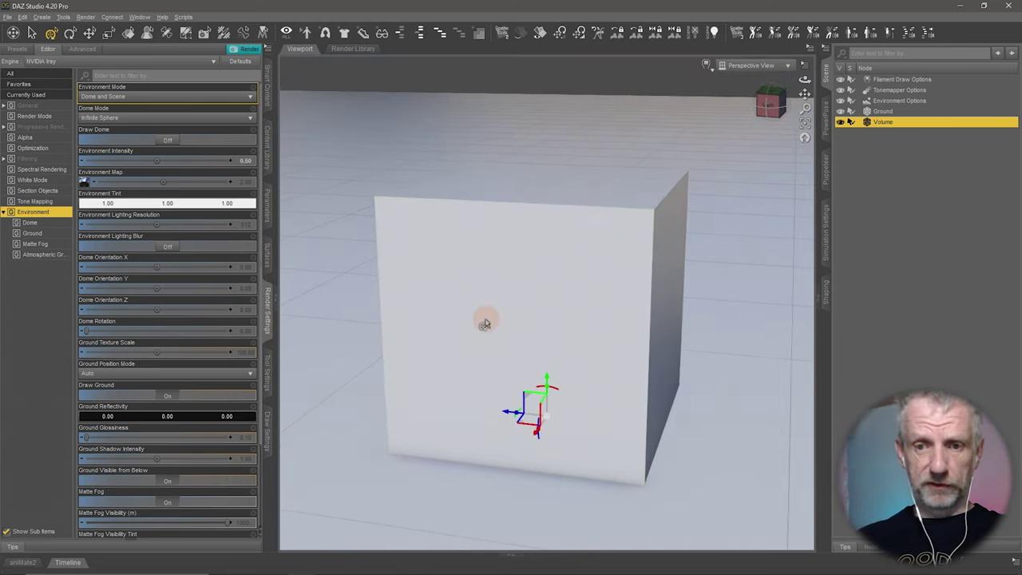
left_click_drag(485, 322, 542, 300)
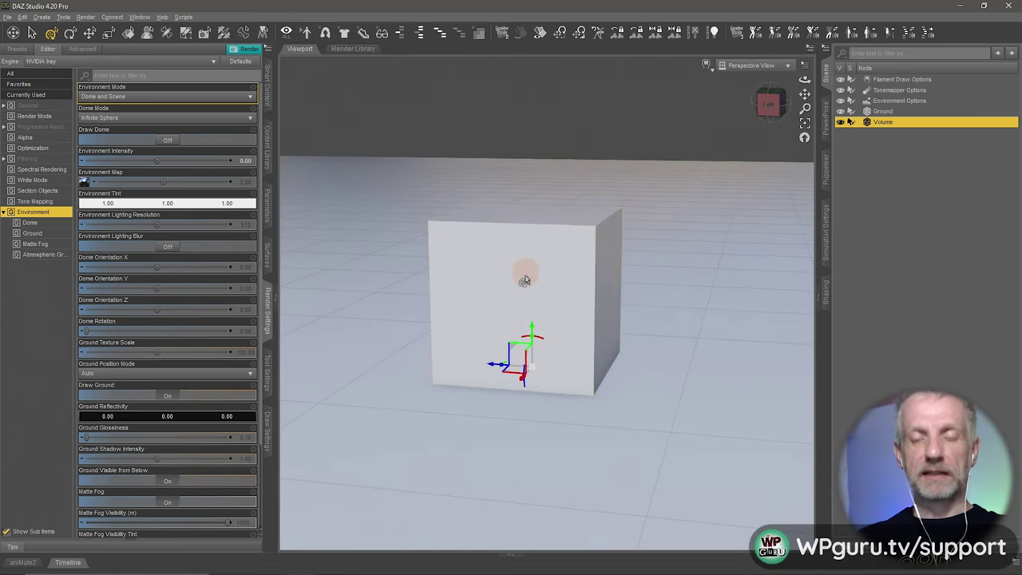
left_click(882, 111)
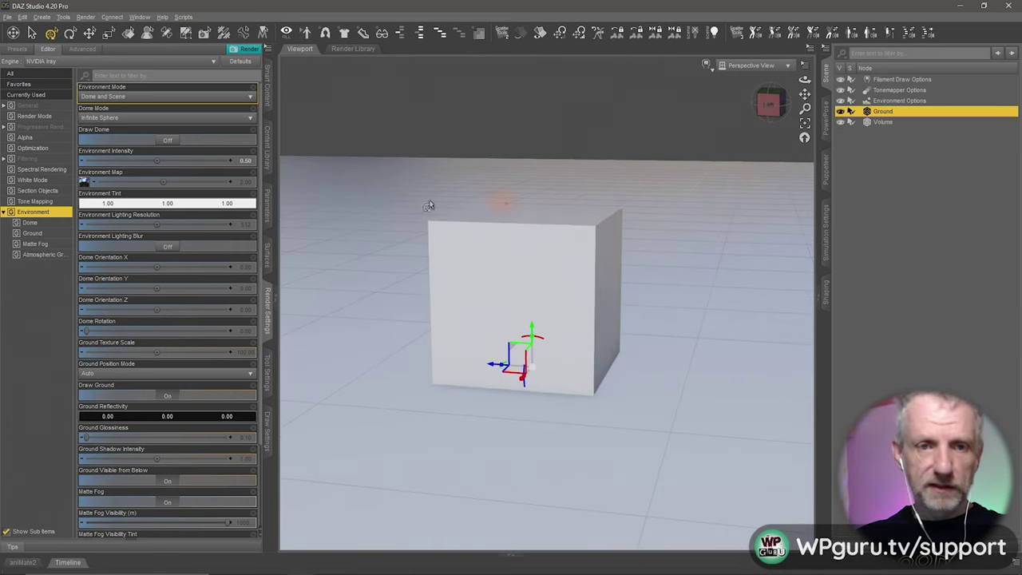
left_click(267, 256)
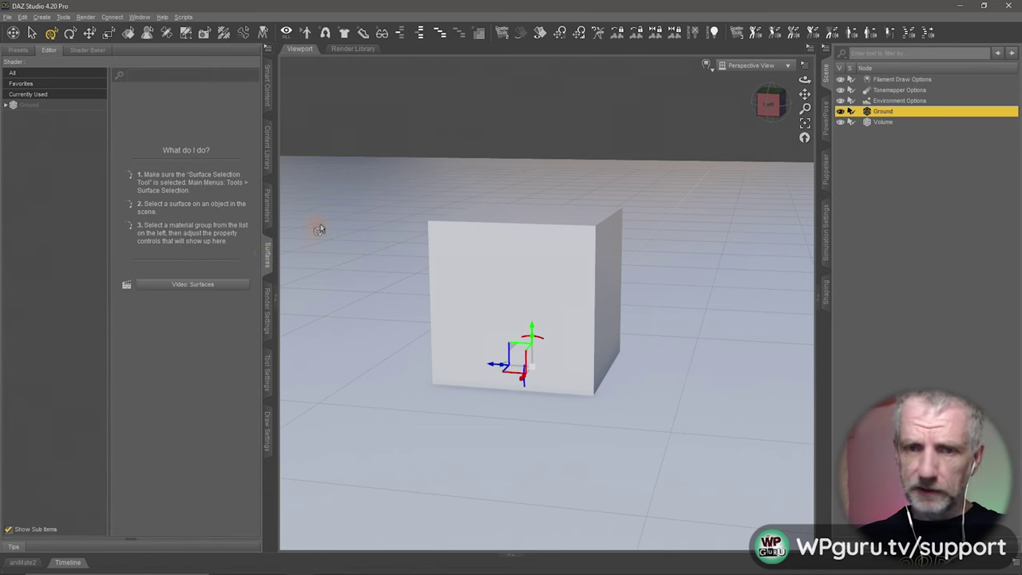
left_click(83, 107)
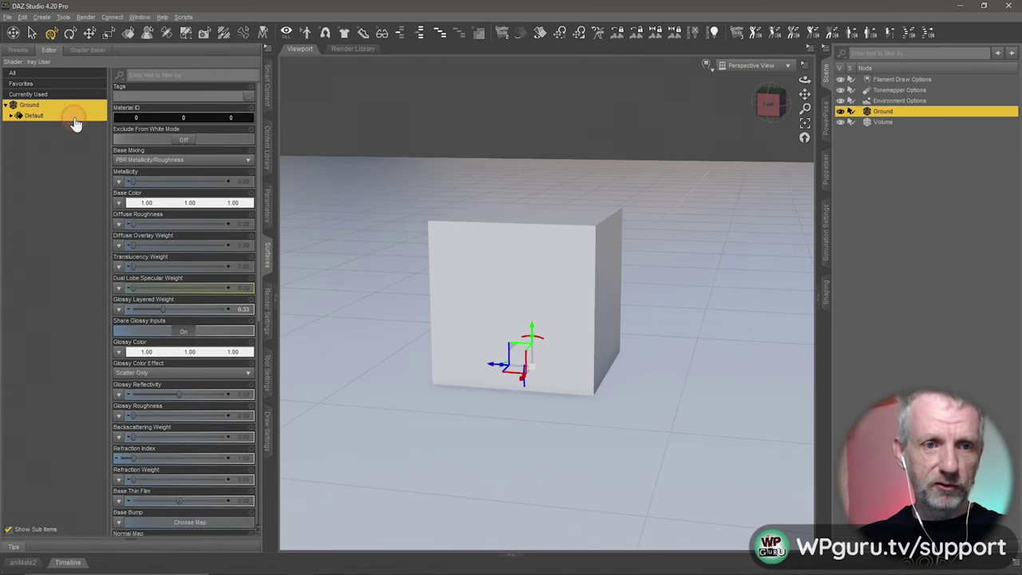
left_click(73, 117)
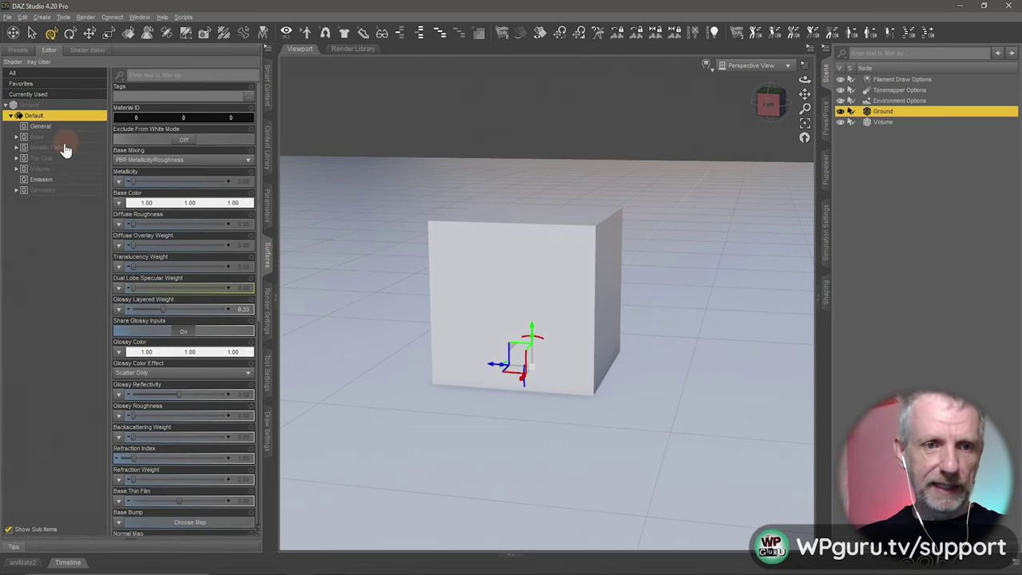
left_click(133, 202)
left_click(389, 288)
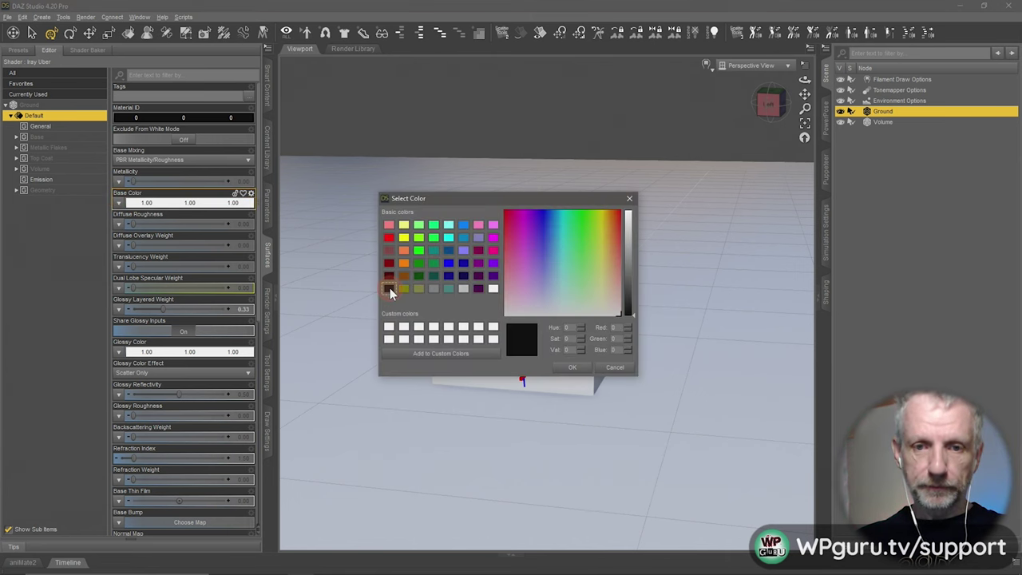
left_click(572, 367)
Raise the Glossy Roughness of the Ground plane's surface to about 0.74
left_click(62, 139)
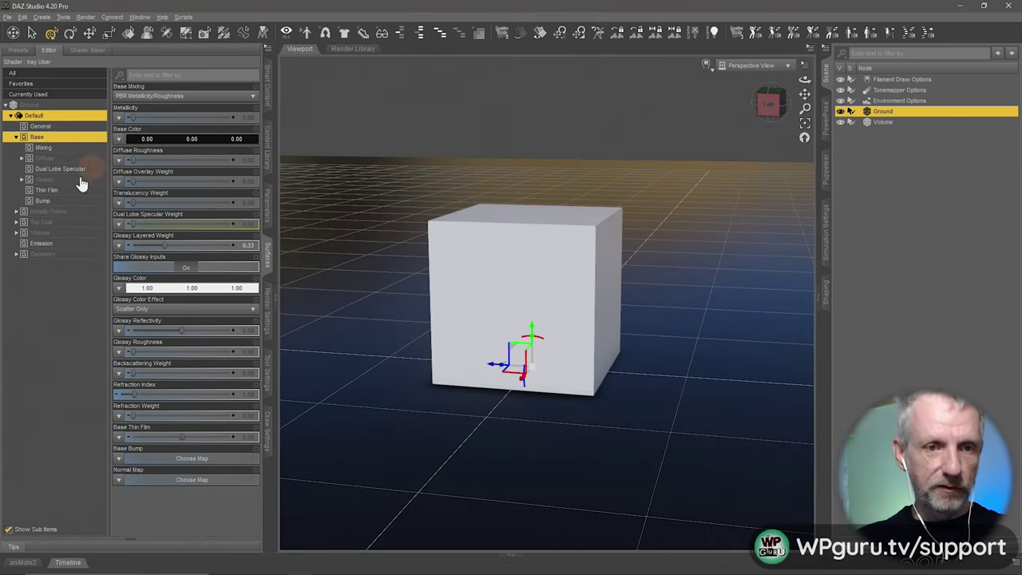
left_click(74, 180)
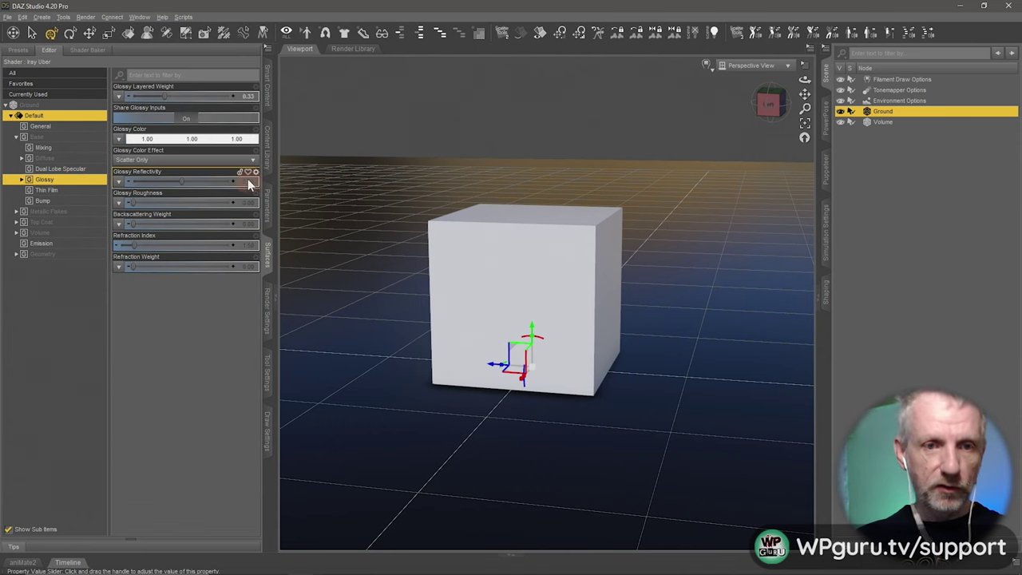
left_click_drag(160, 204, 194, 202)
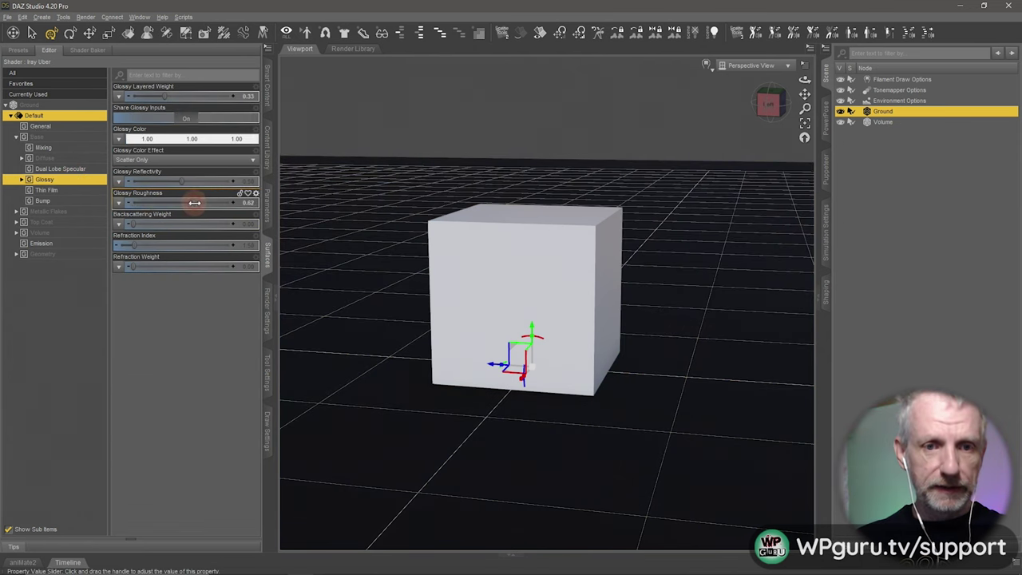
left_click_drag(399, 274, 415, 293, "alt")
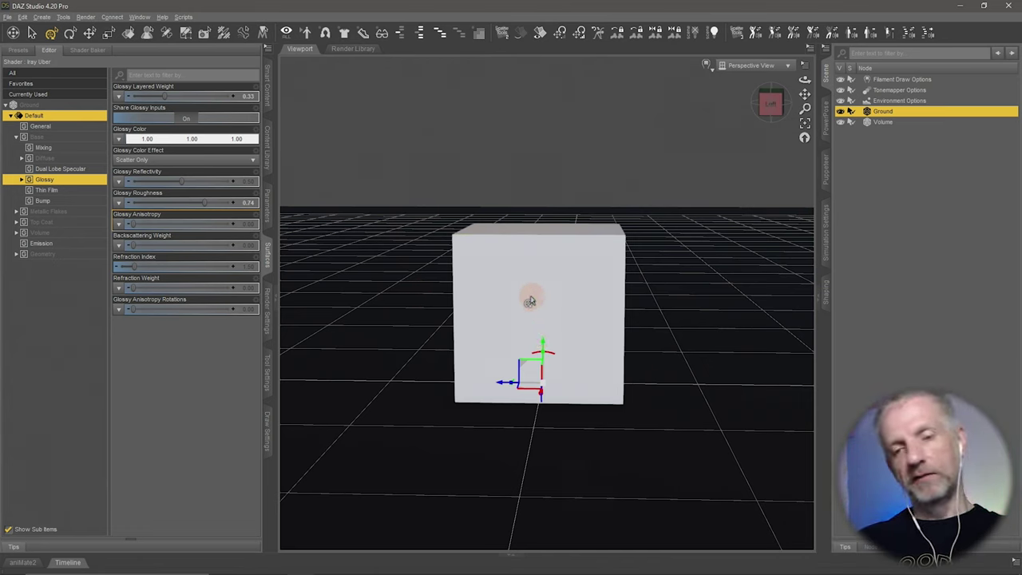
left_click(238, 140)
Create a new spotlight named SpotLight with the default settings applied
left_click(38, 18)
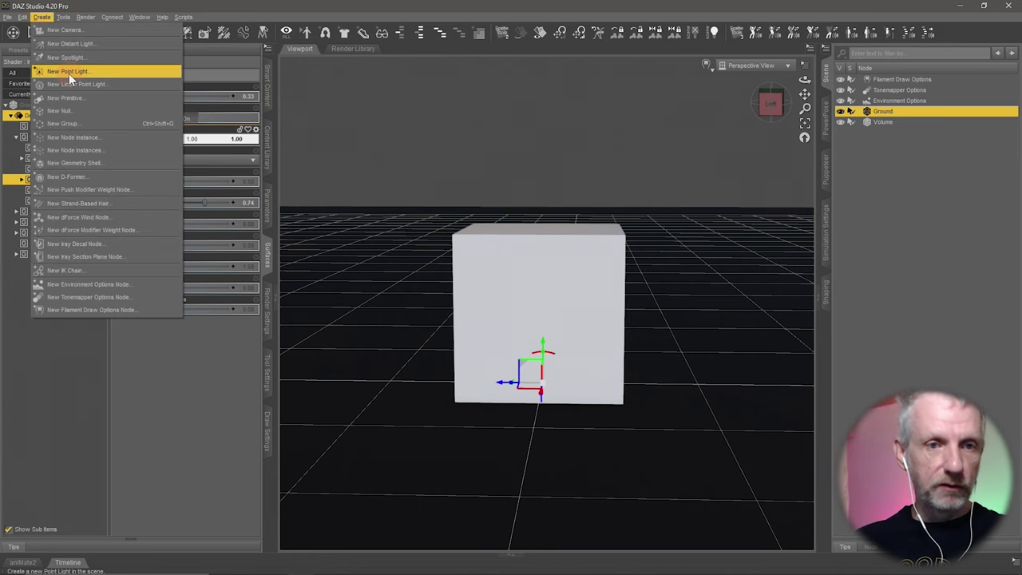
left_click(115, 58)
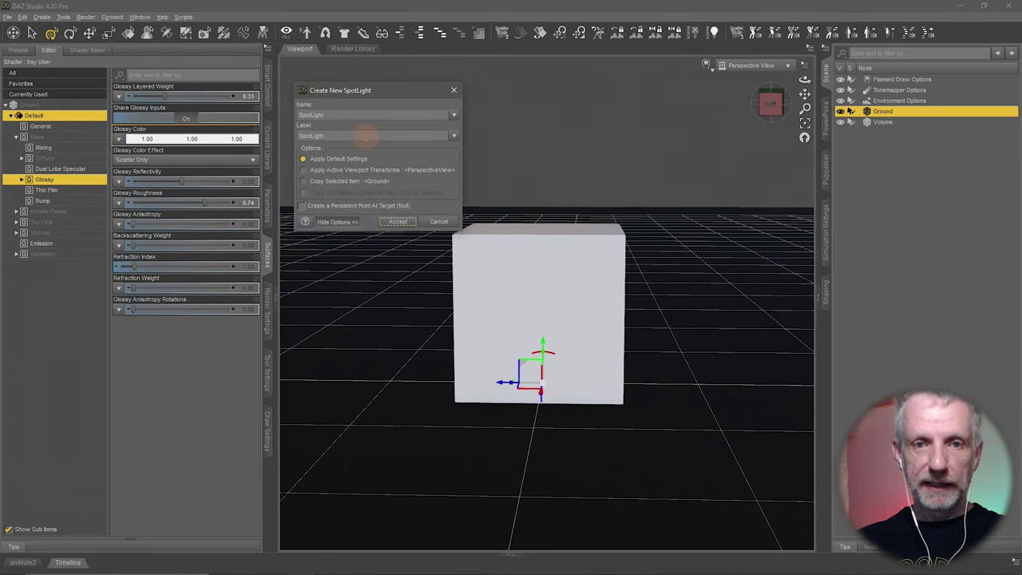
left_click(397, 223)
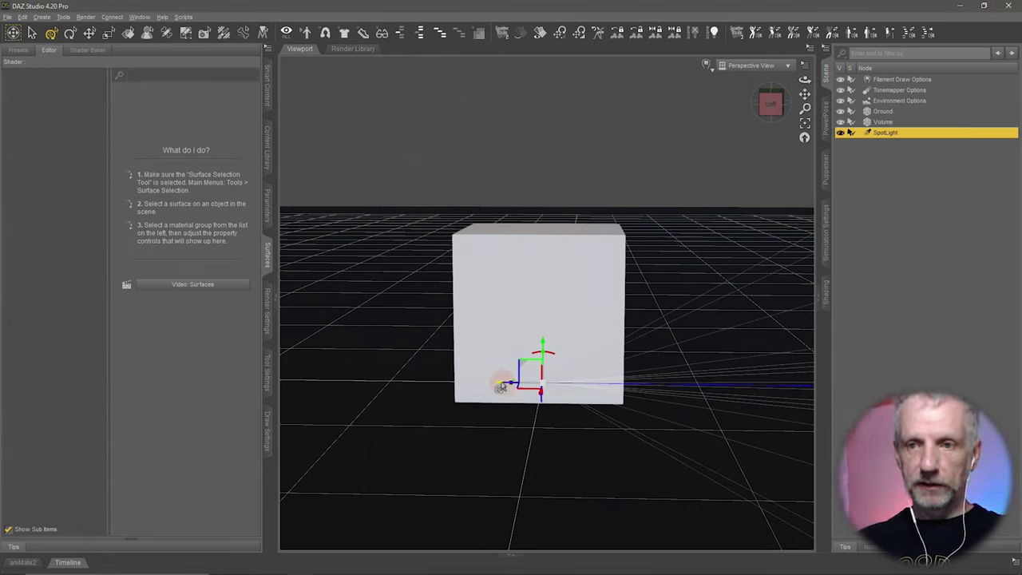
Move the spotlight up and away to one side of the Volume cube, and angle it down at the cube
left_click_drag(500, 388, 424, 223)
left_click_drag(380, 187, 326, 137)
left_click_drag(406, 178, 585, 167)
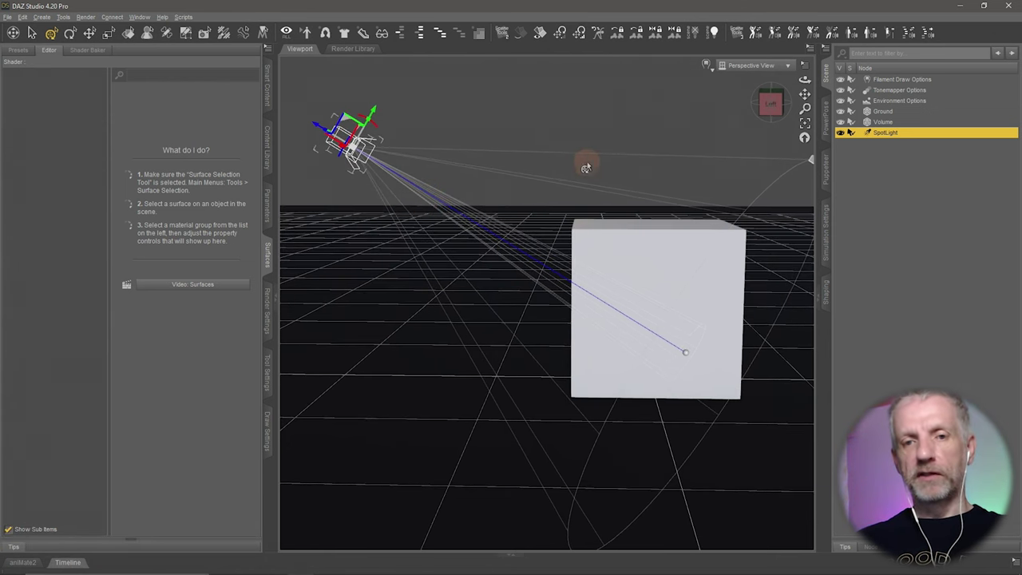
Switch the perspective viewport's draw style to NVIDIA Iray for a live rendered preview
left_click(785, 72)
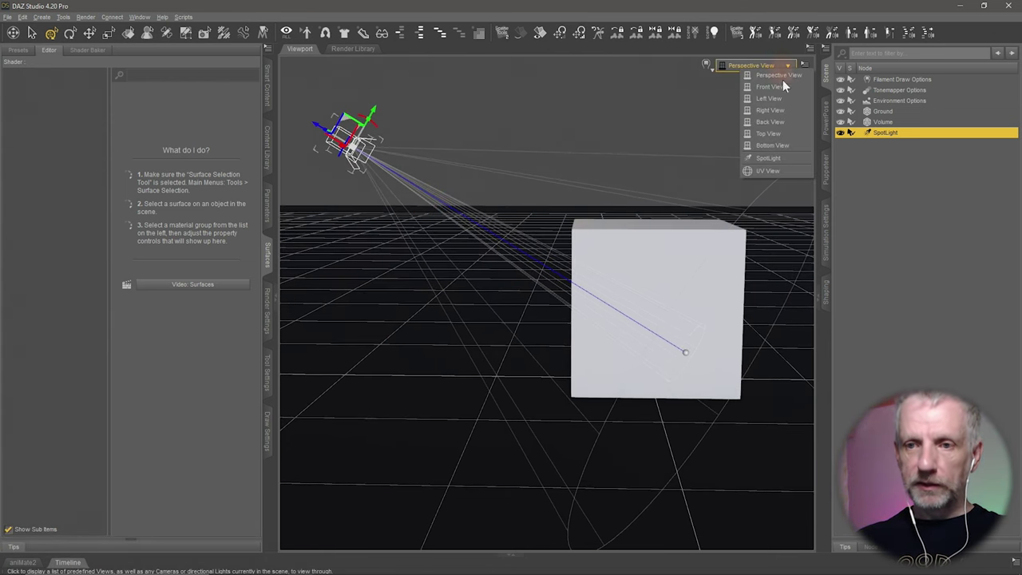
left_click(715, 71)
left_click(707, 65)
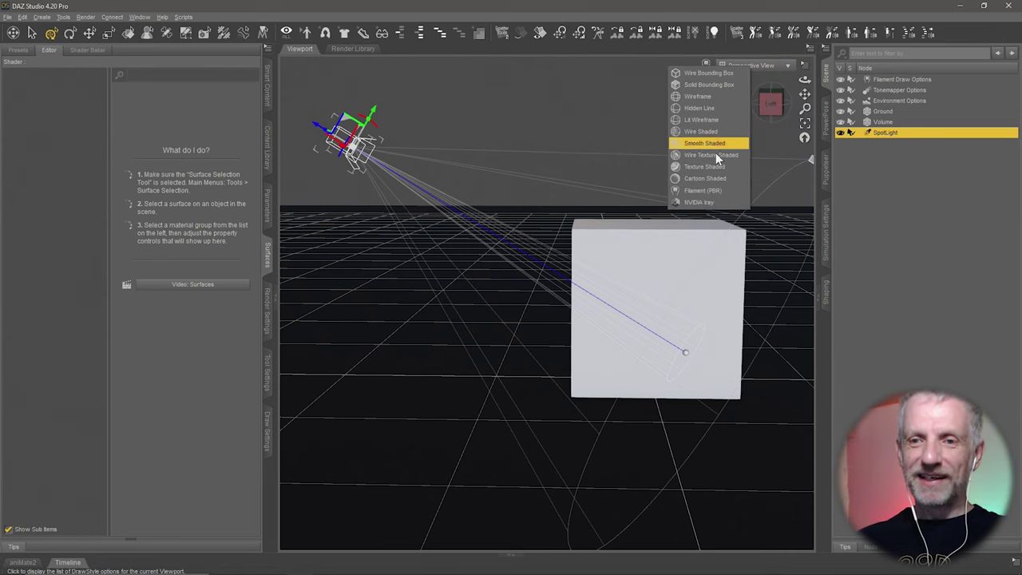
left_click(701, 203)
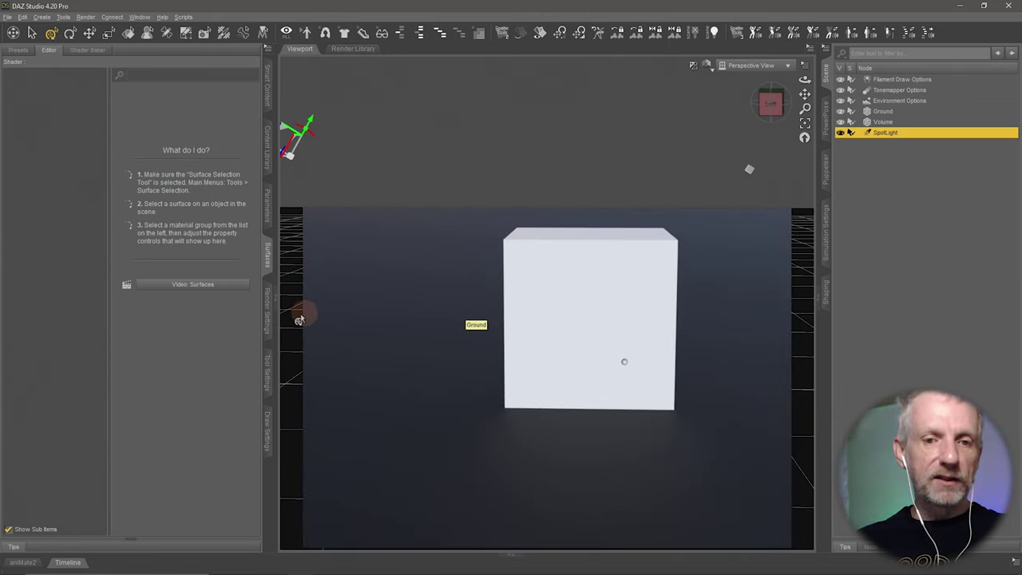
Set the Environment Intensity to 0 in the render settings, leaving only the spotlight to light the scene
left_click(266, 326)
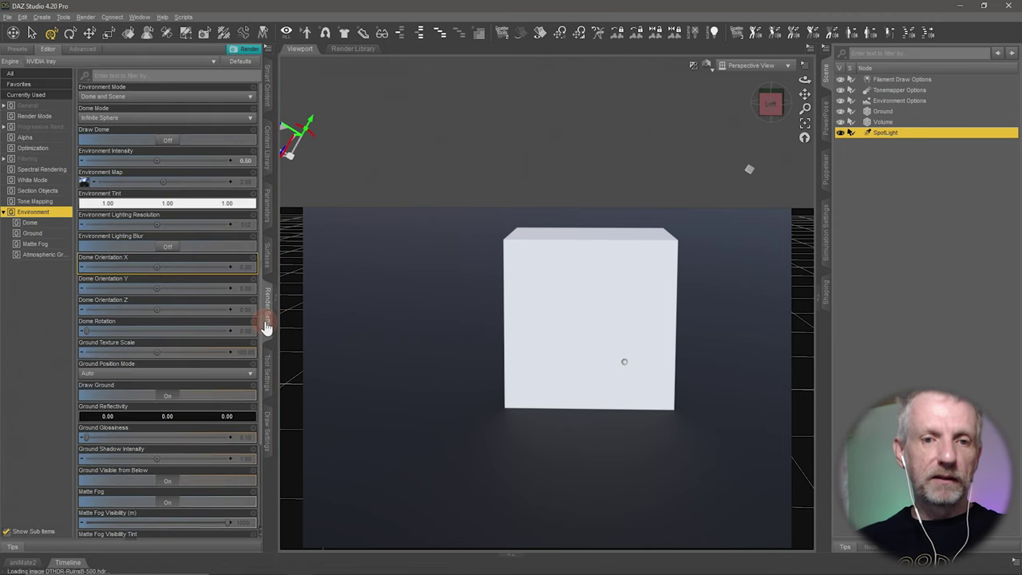
left_click(246, 161)
type("0")
key("Return")
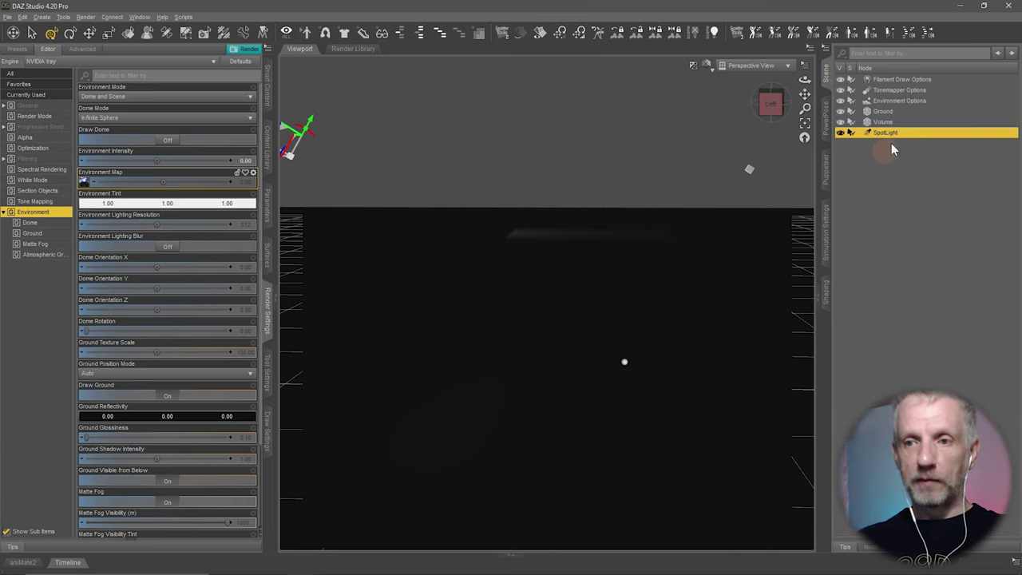
left_click_drag(579, 224, 573, 316)
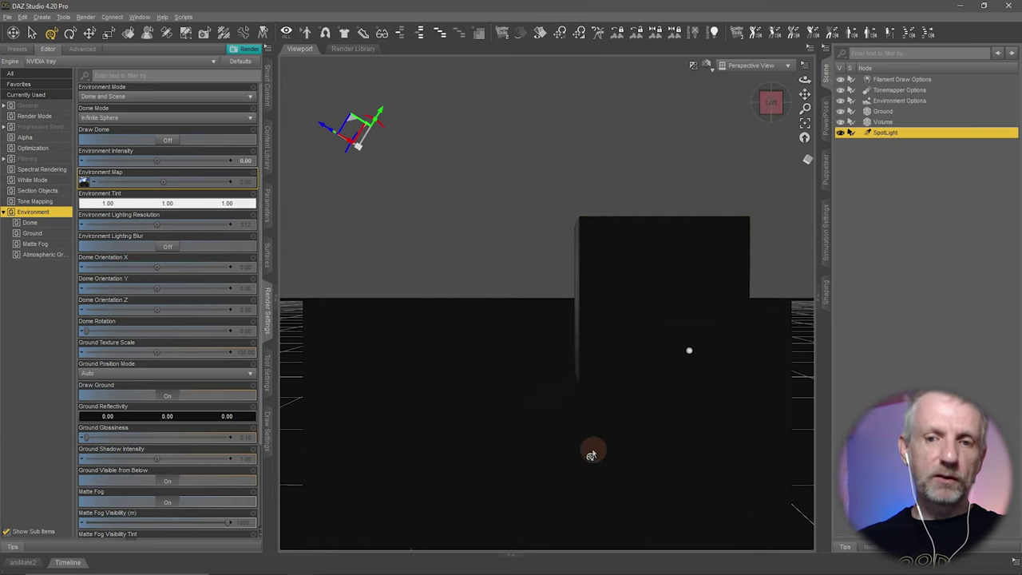
left_click_drag(538, 395, 532, 393)
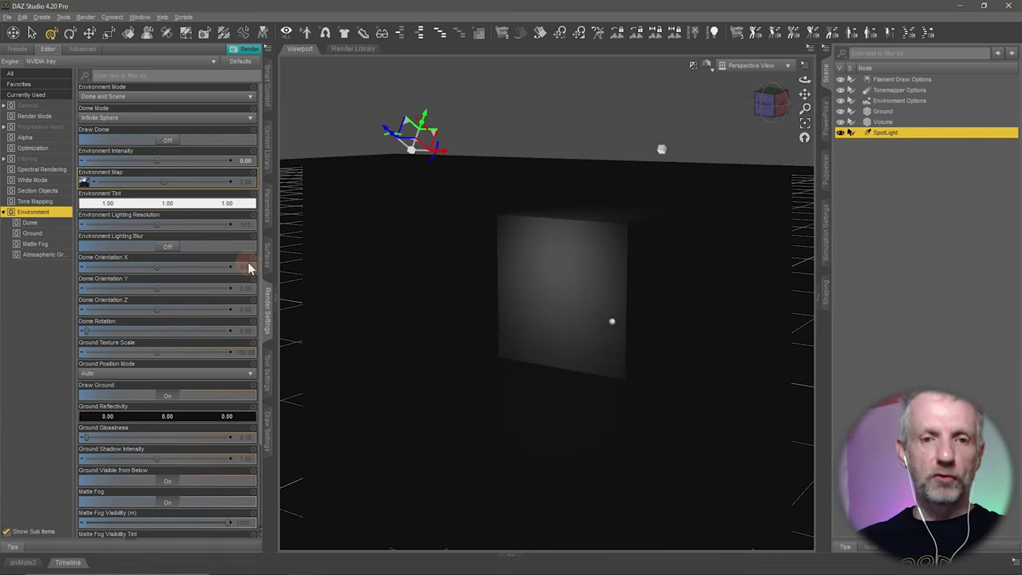
Set the spotlight's photometric Luminous Flux to 10000 lumens
left_click(266, 214)
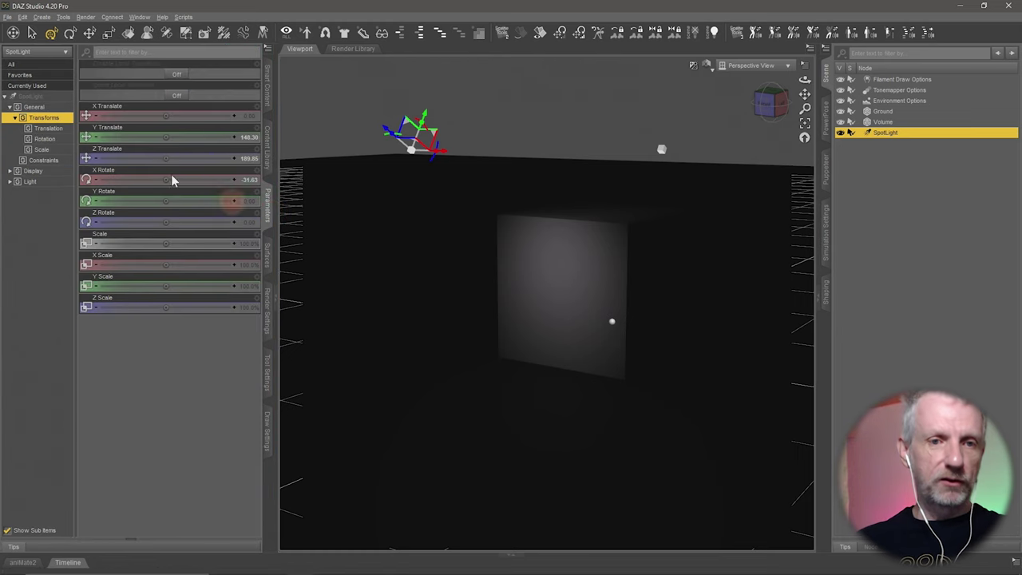
left_click(56, 183)
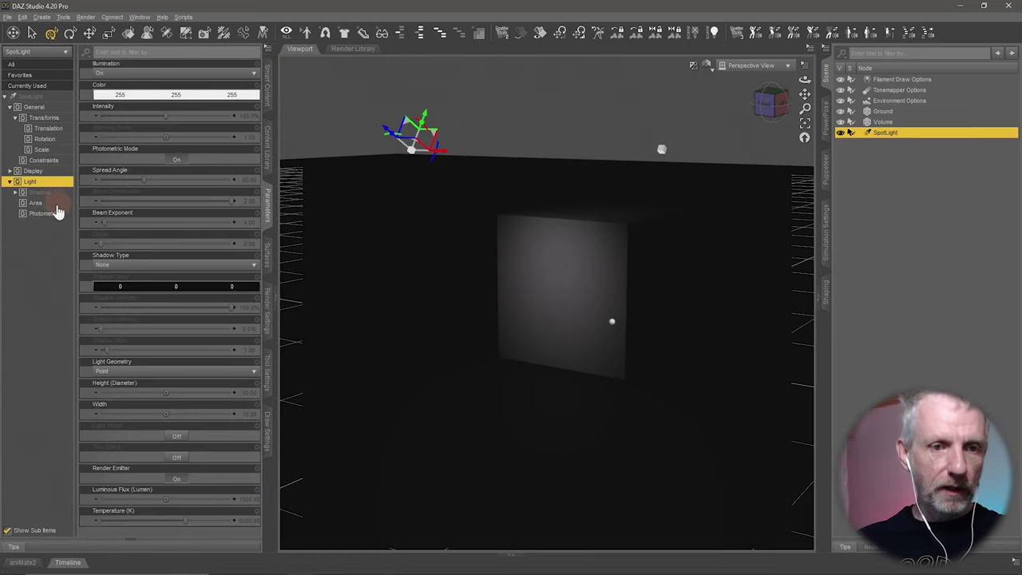
left_click(56, 214)
double_click(232, 73)
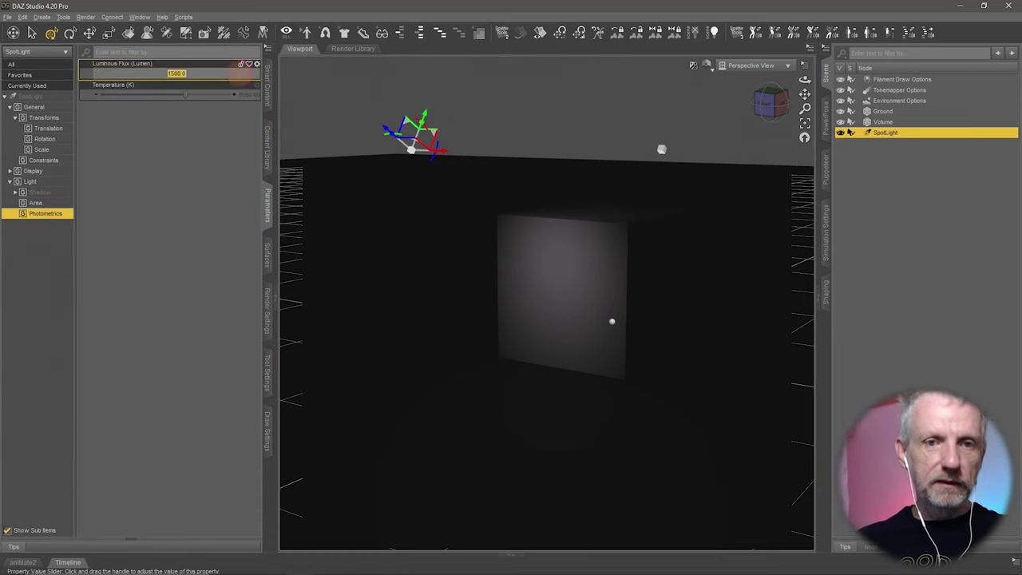
key("BackSpace")
type("1000")
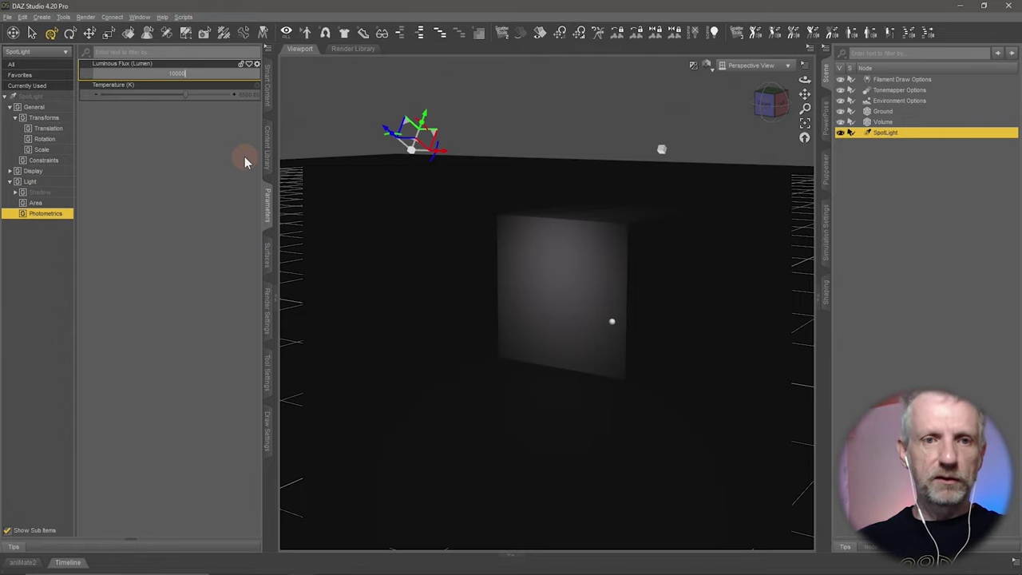
key("Return")
left_click_drag(495, 311, 529, 317)
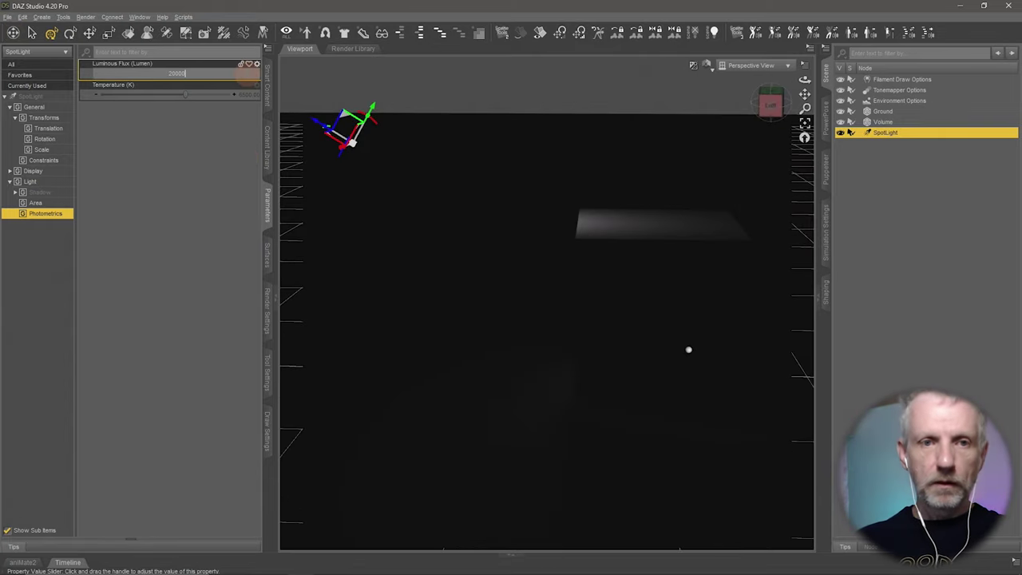
Raise the spotlight's Luminous Flux beyond 20000 lumens to light the cube and ground more strongly
left_click(246, 73)
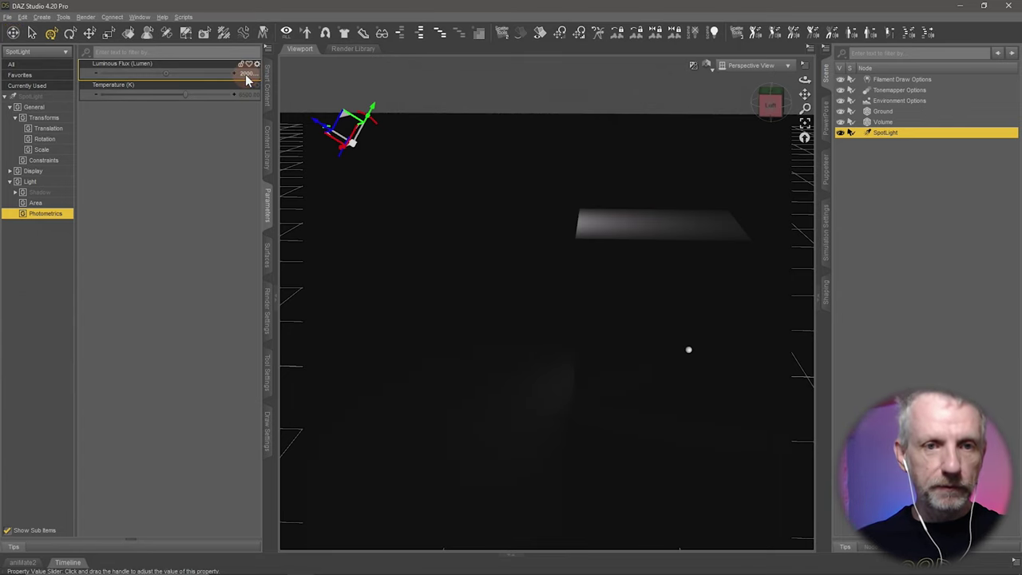
left_click(246, 73)
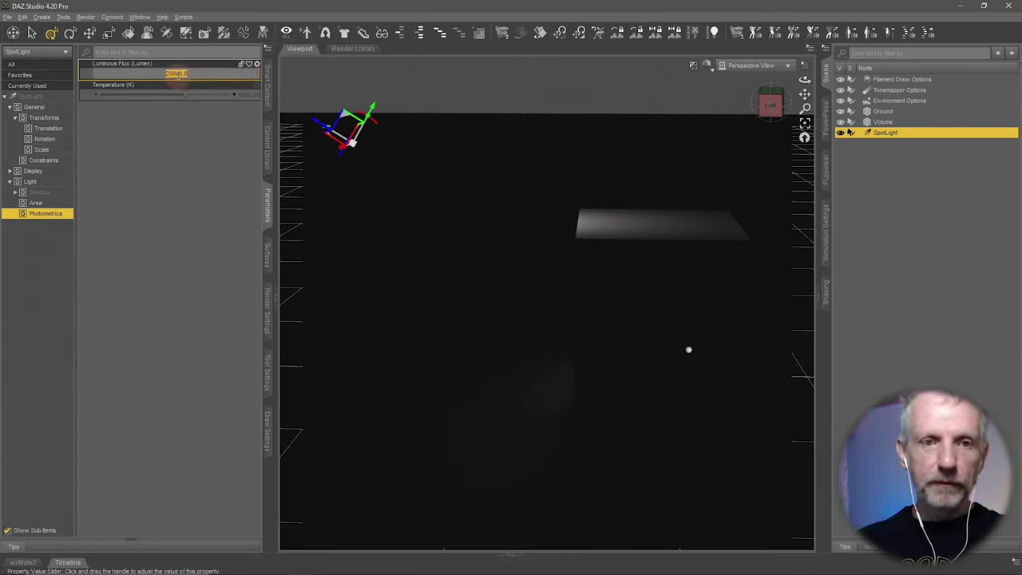
key("Return")
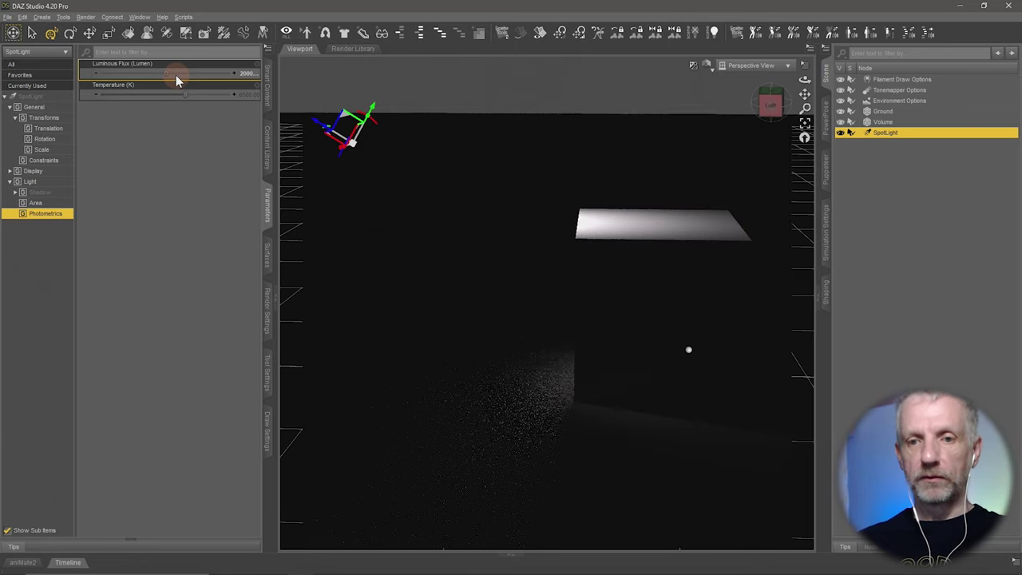
left_click_drag(368, 242, 426, 235)
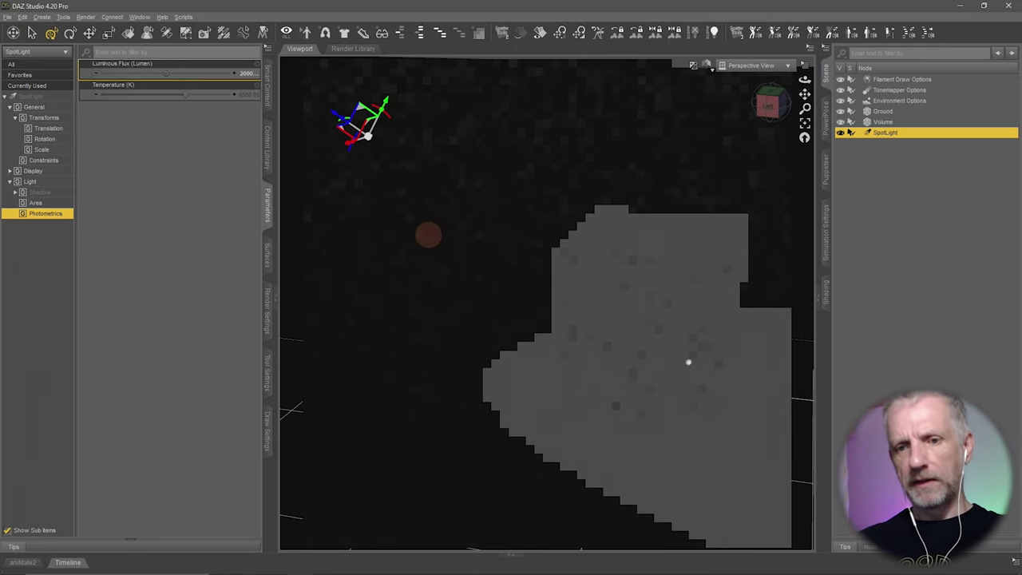
Set the spotlight's Light Geometry to Disc and turn Render Emitter off
left_click(48, 205)
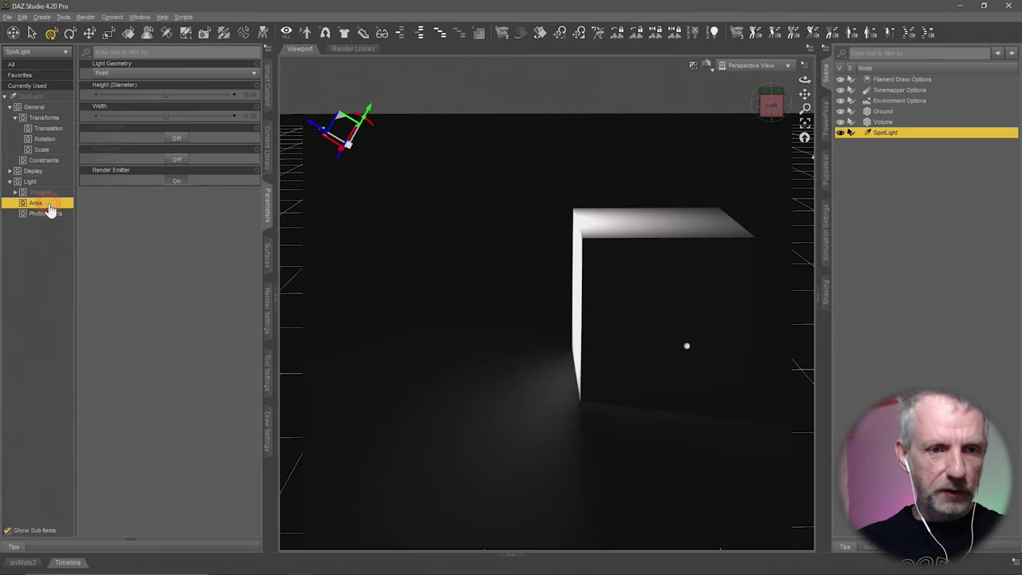
left_click(214, 80)
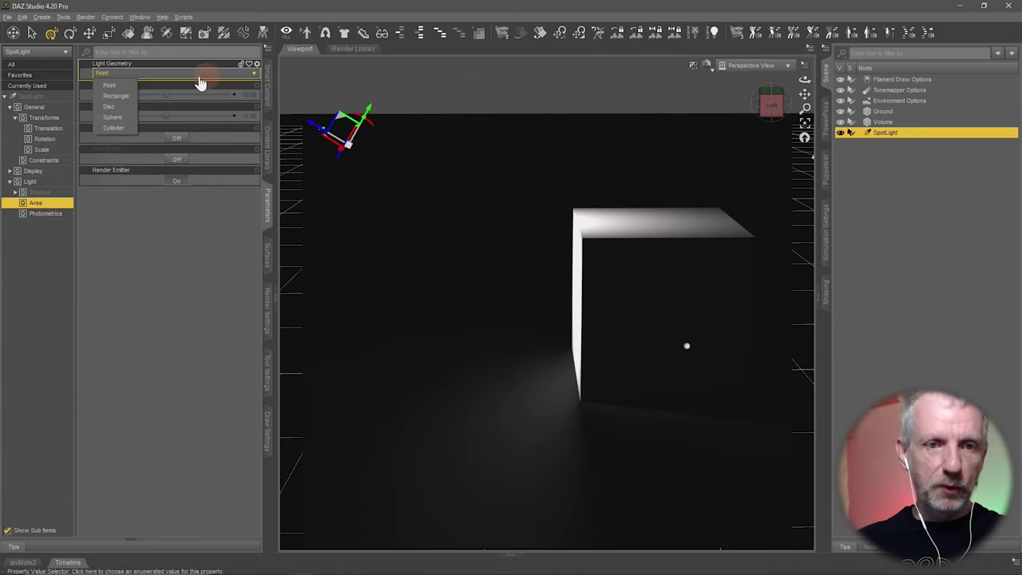
left_click(119, 105)
left_click_drag(398, 289, 679, 386)
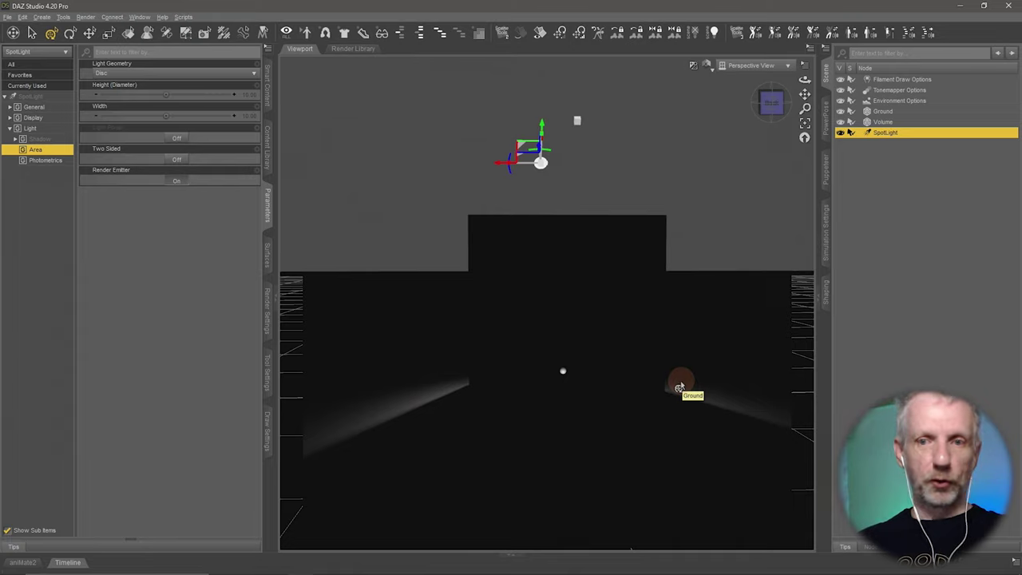
left_click(169, 183)
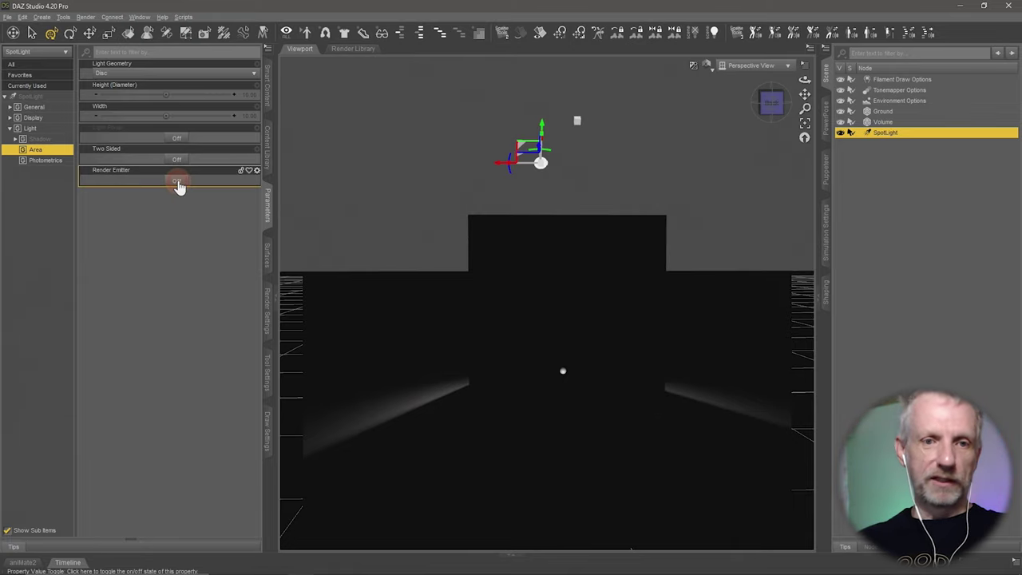
left_click_drag(459, 300, 575, 322)
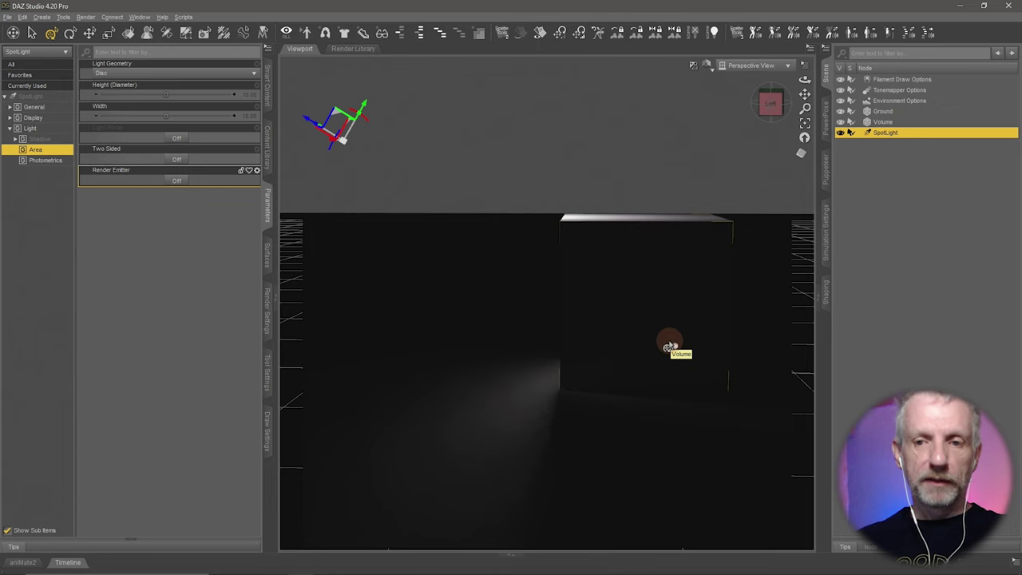
Select the Volume cube and expand the property groups of its Default surface
left_click(653, 280)
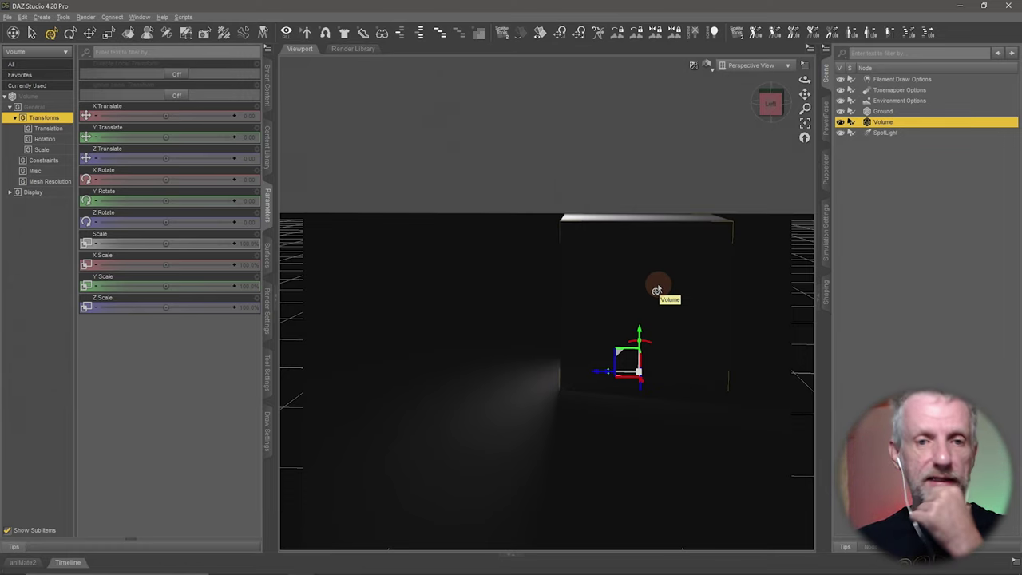
left_click(270, 263)
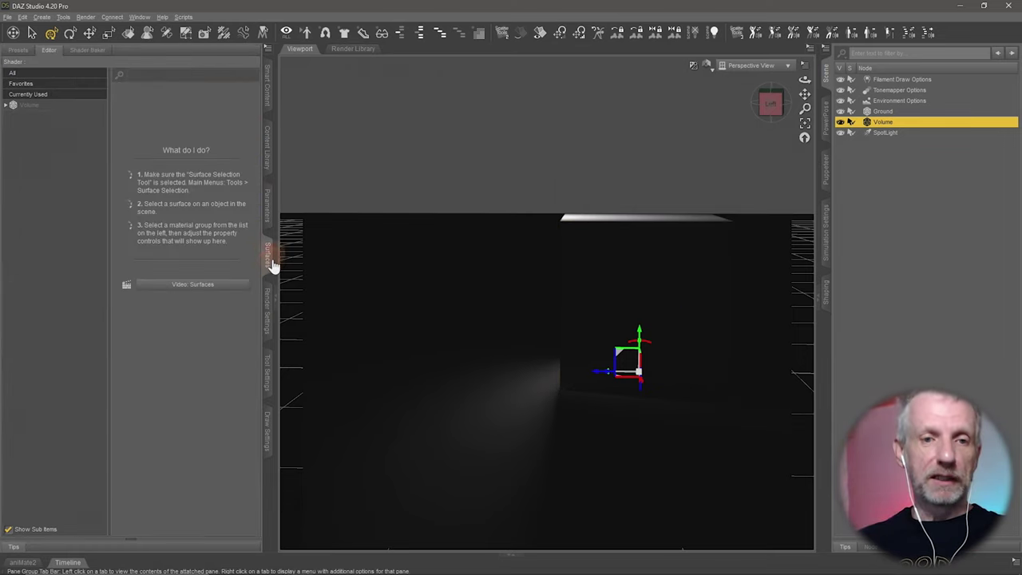
left_click(62, 107)
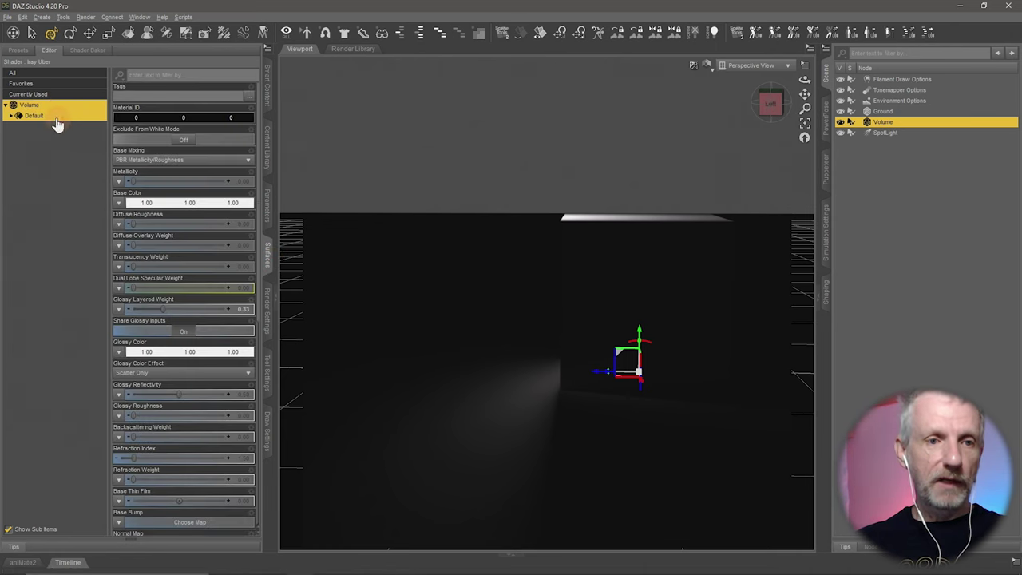
left_click(36, 118)
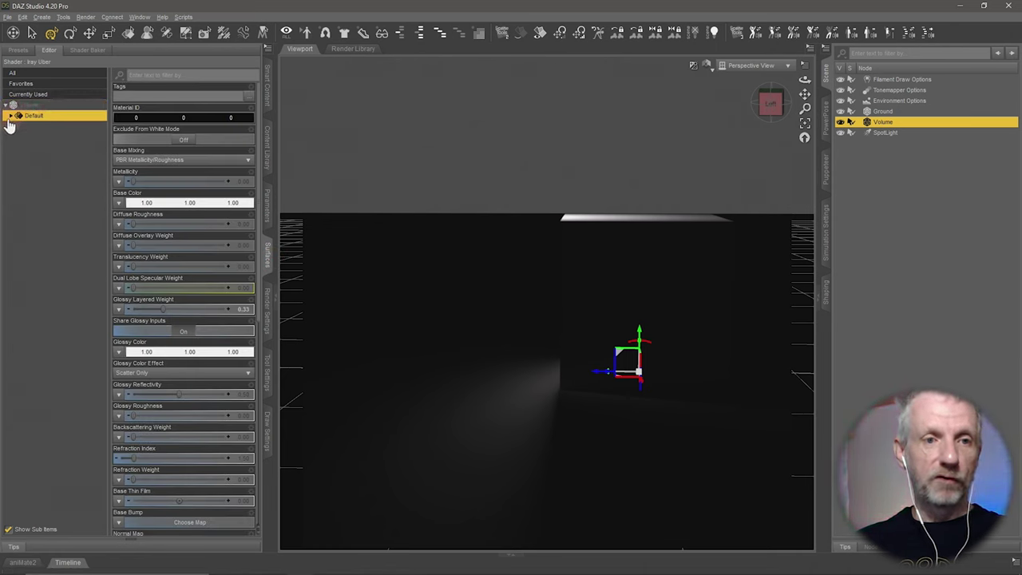
left_click(11, 116)
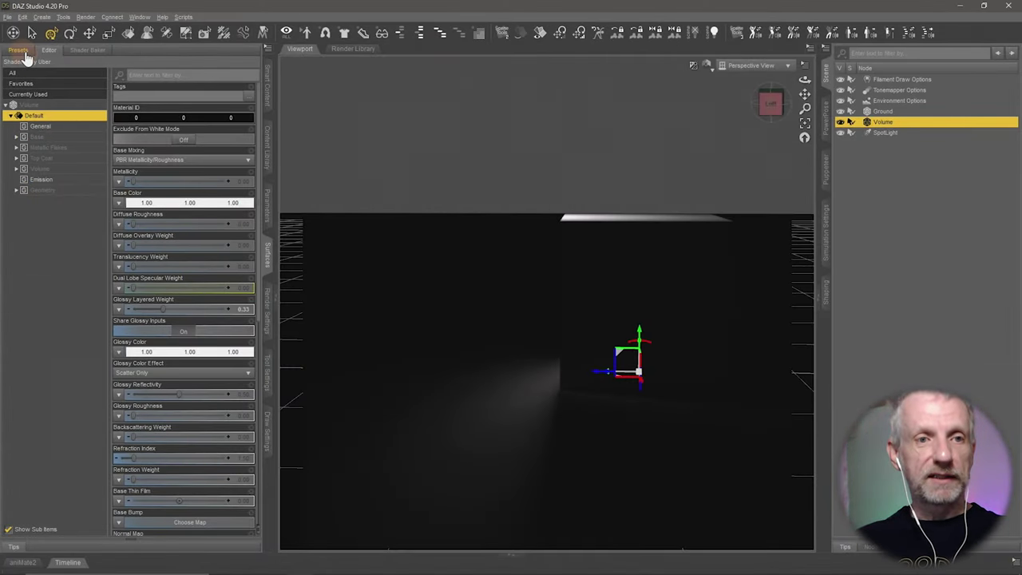
Apply the Simple OpenVDB MDL Volume shader from the Iray Effect shader presets to the Volume cube's Default surface
left_click(23, 50)
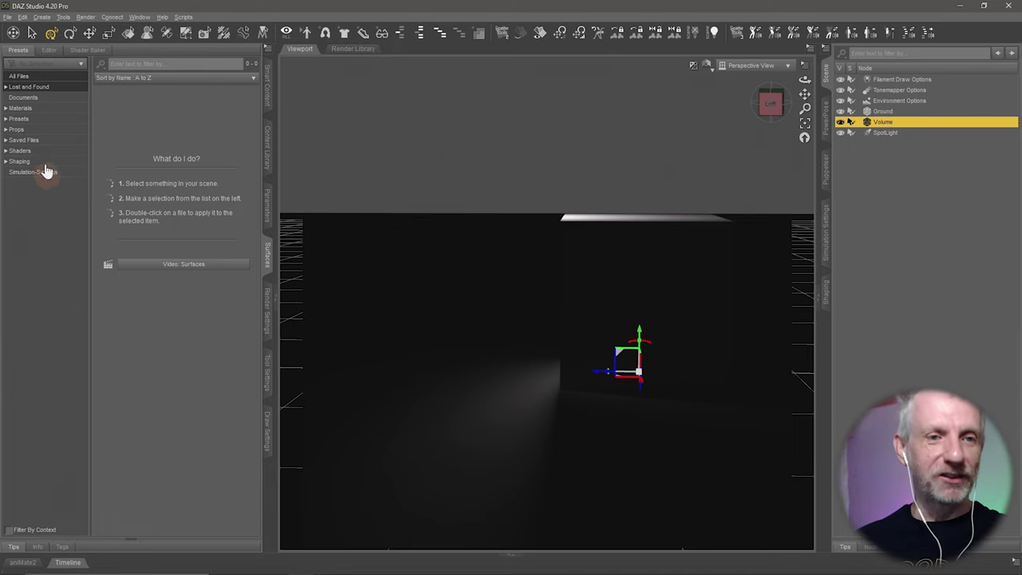
left_click(5, 151)
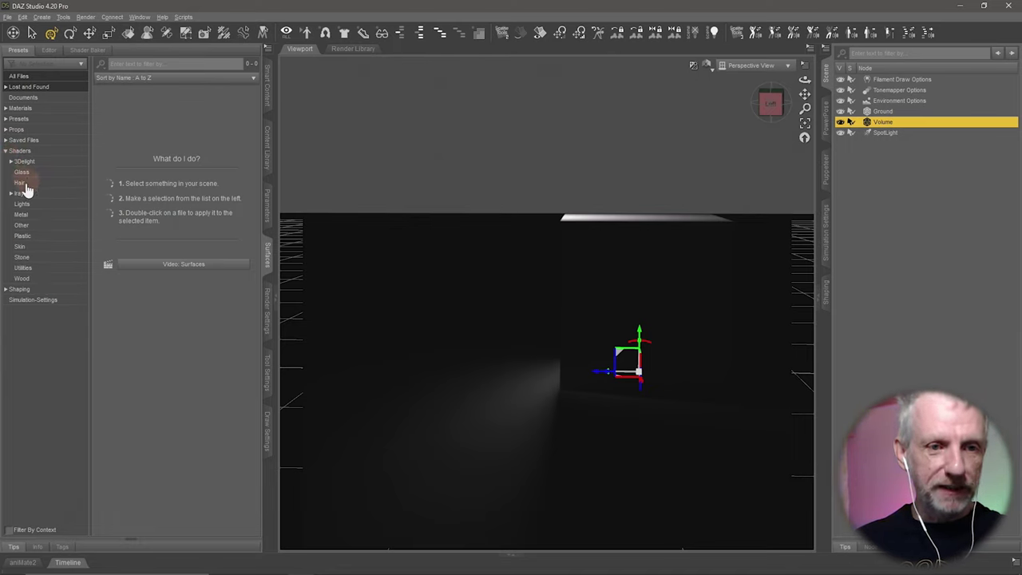
left_click(11, 194)
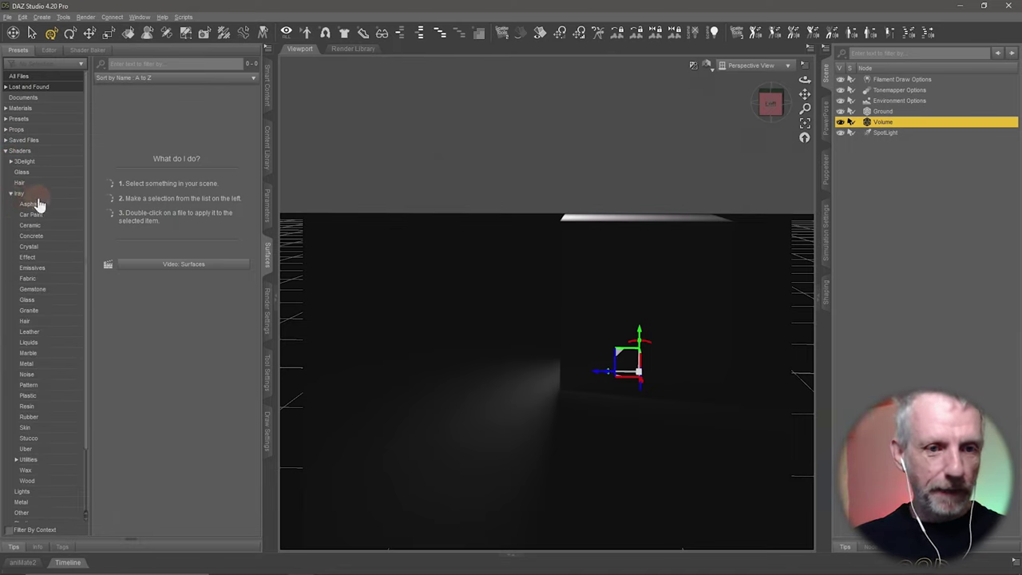
left_click(48, 257)
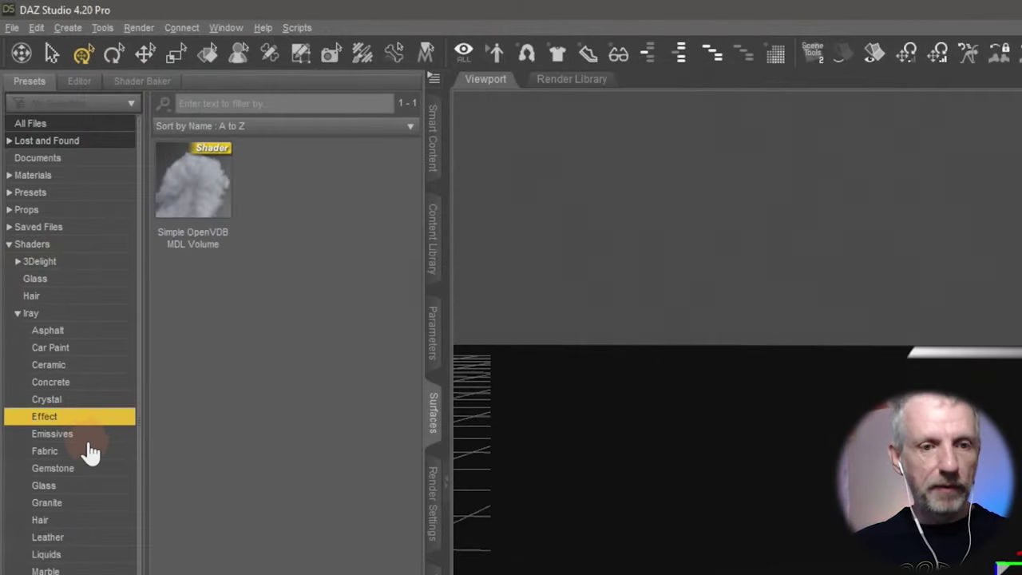
left_click(90, 437)
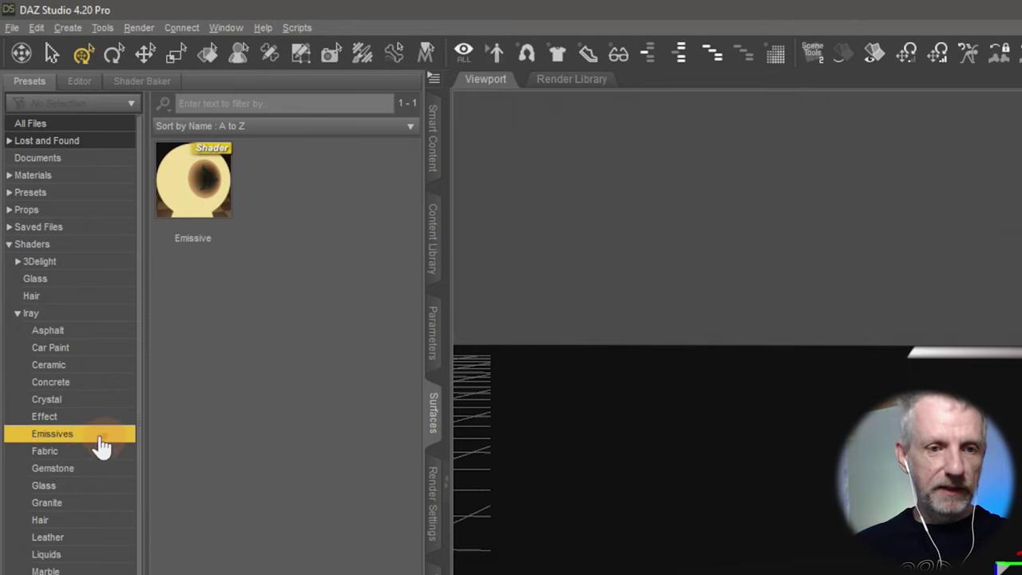
left_click(72, 419)
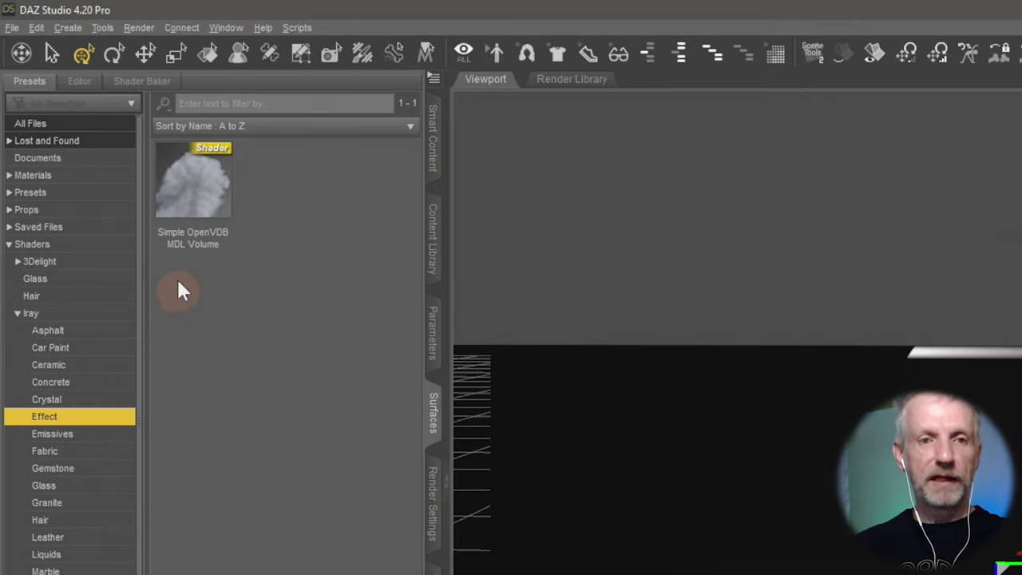
left_click(224, 195)
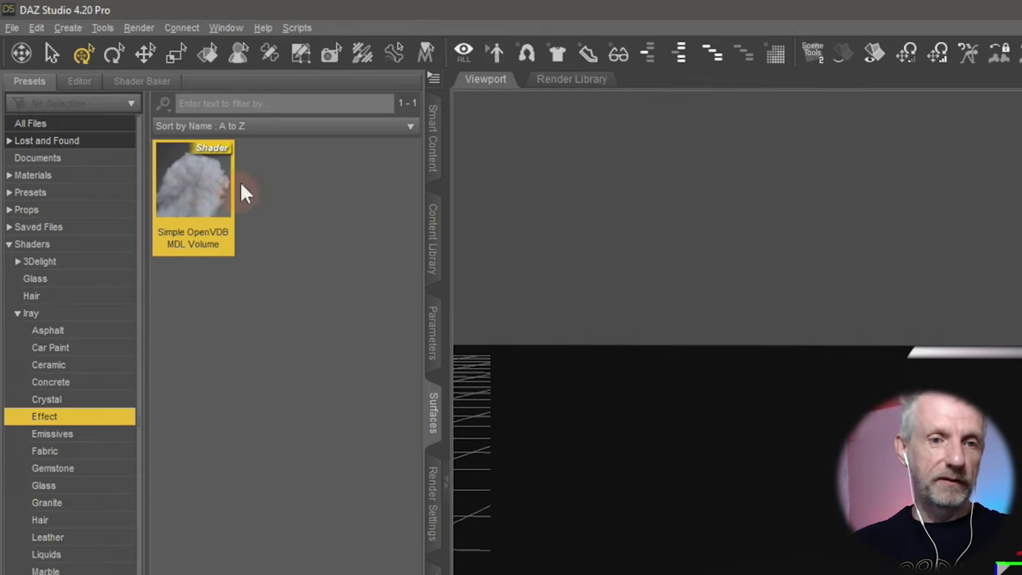
left_click(197, 204)
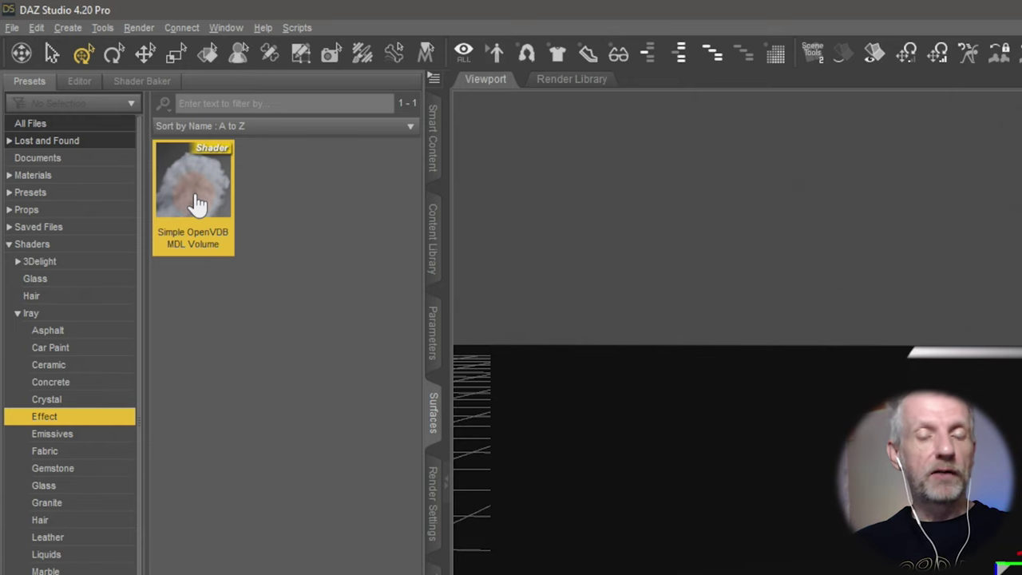
mouse_move(198, 204)
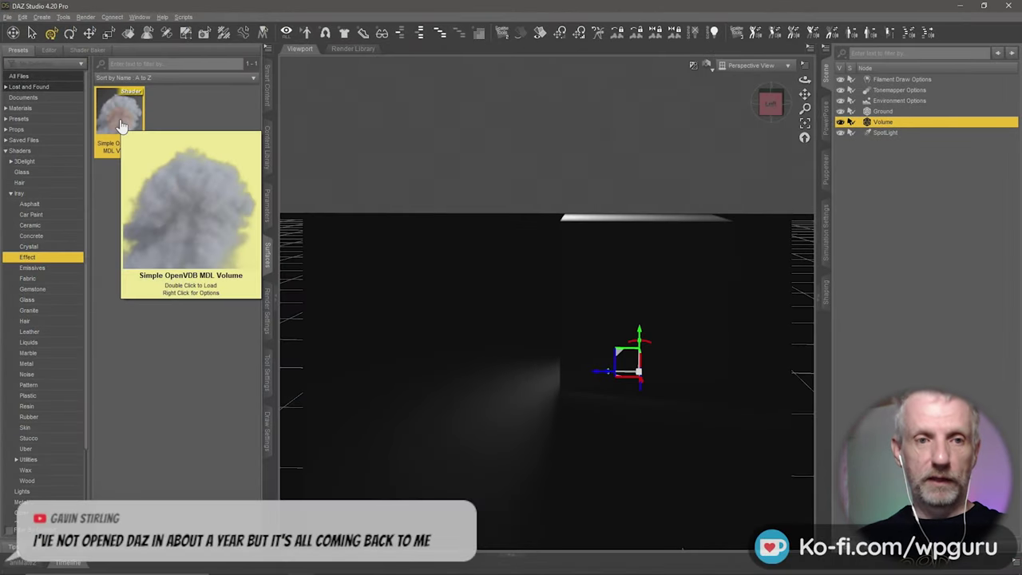
double_click(122, 126)
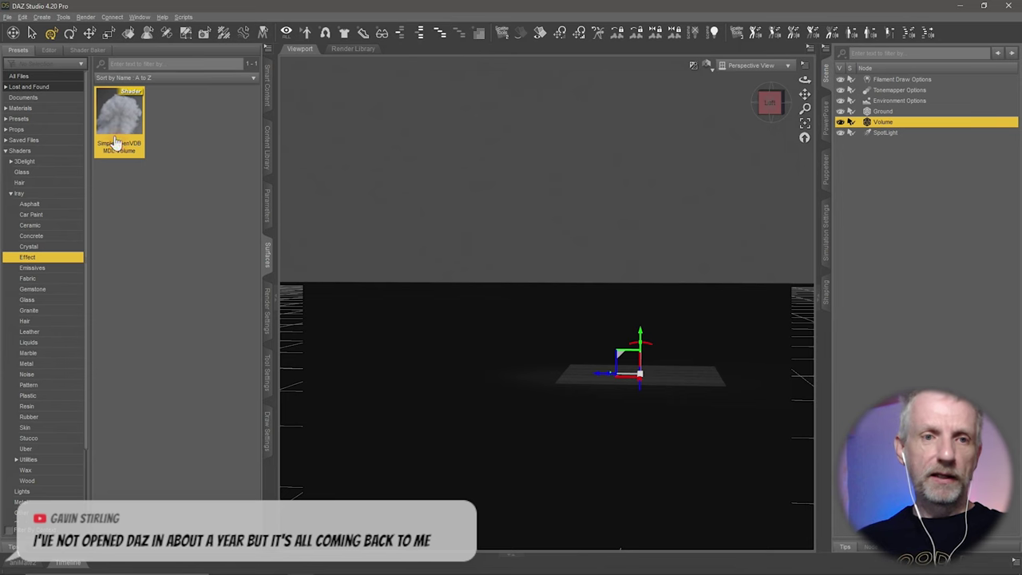
Show the Volume property group of the cube's Default surface and check the choices for Volume File
left_click(50, 52)
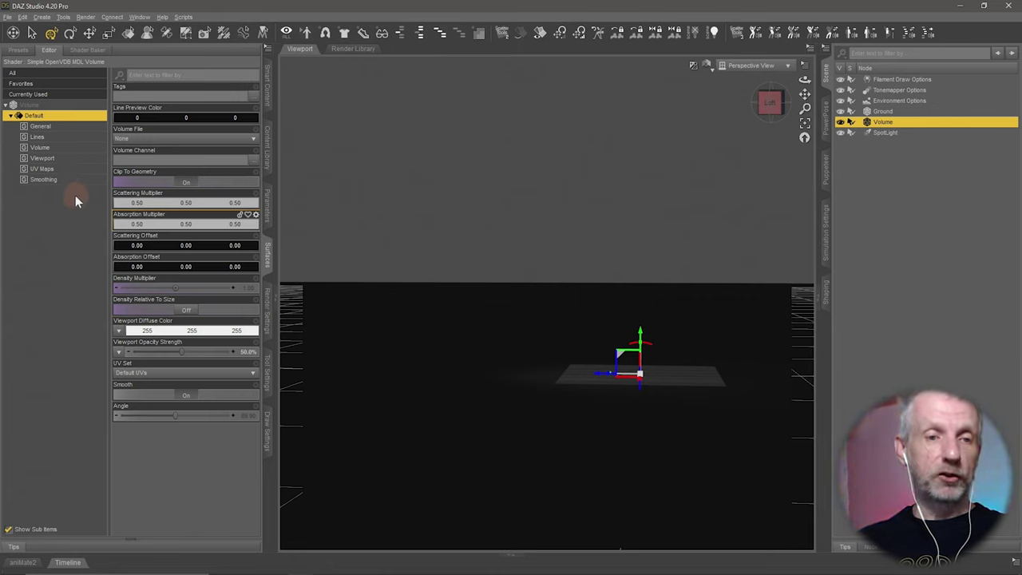
left_click(62, 149)
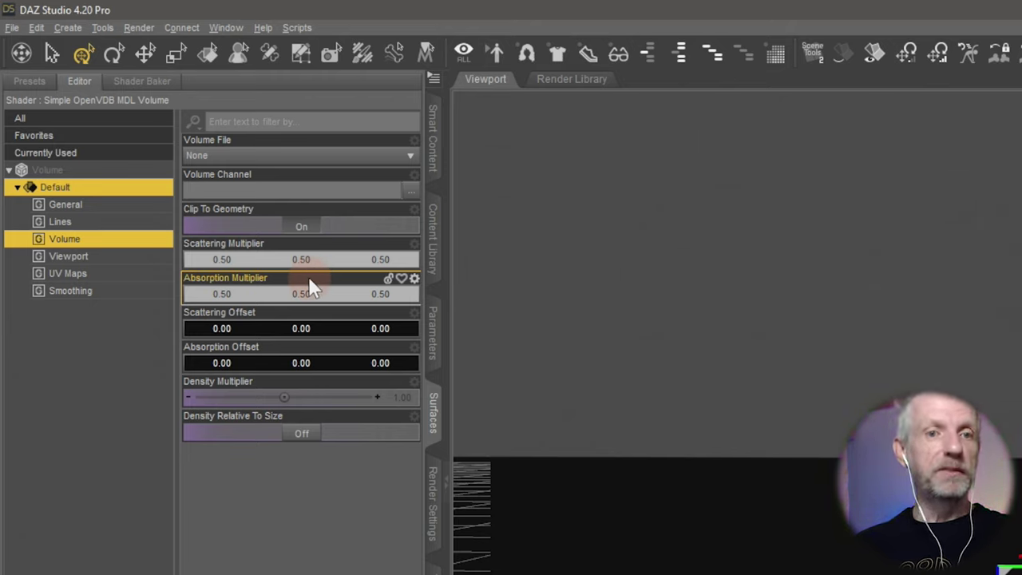
left_click(349, 159)
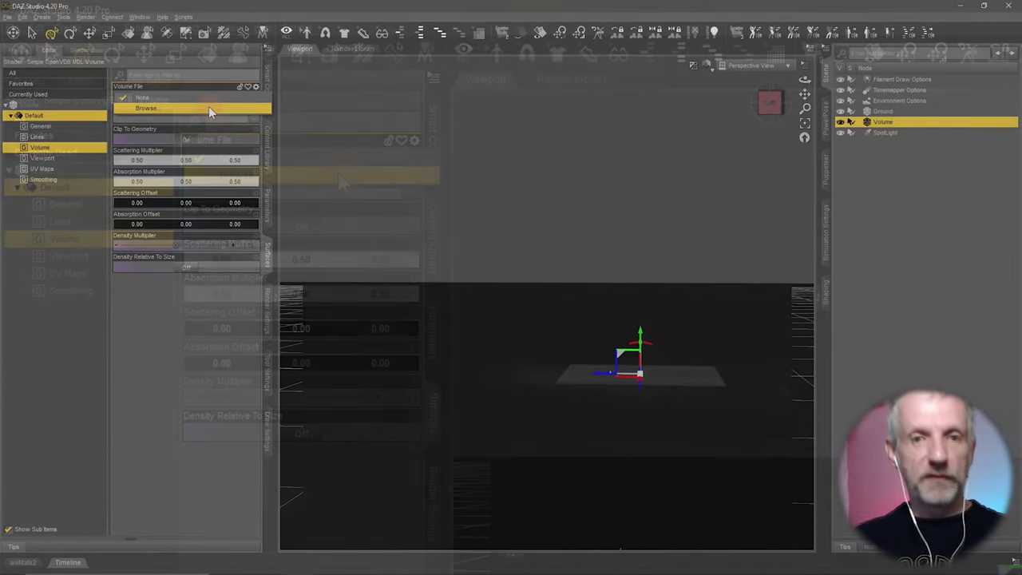
key("Escape")
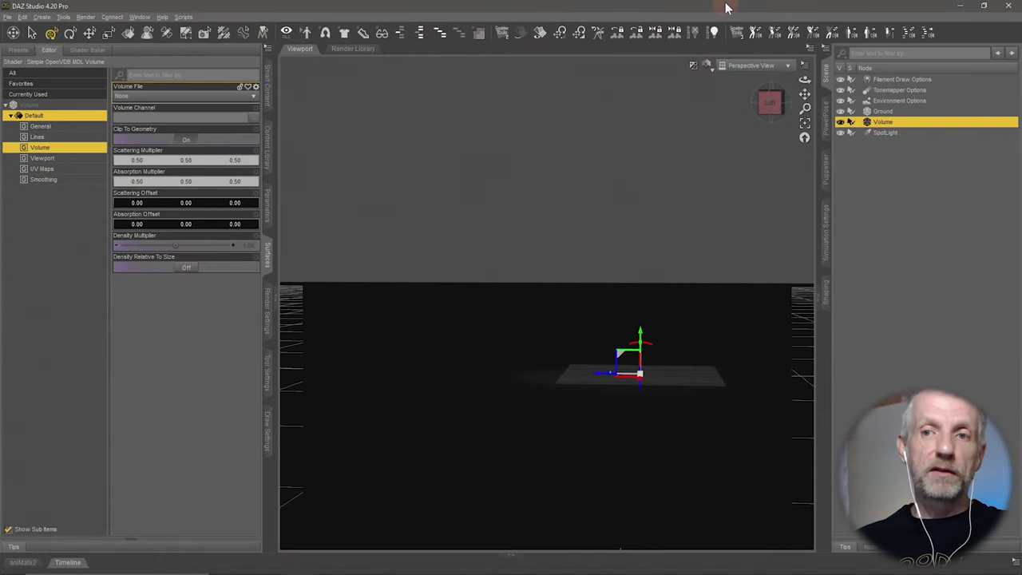
Switch to Firefox and open openvdb.org in a new browser tab
left_click(960, 6)
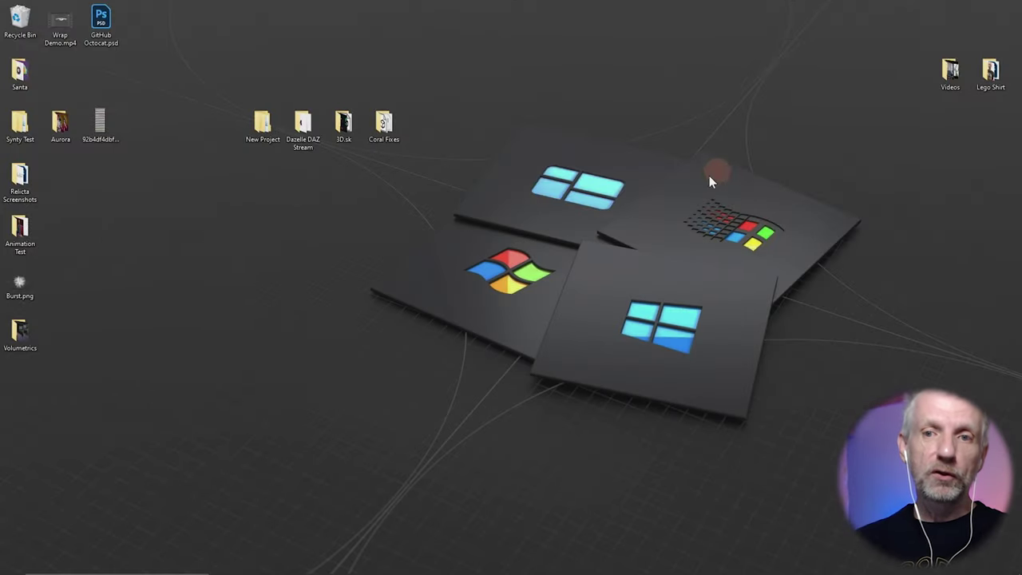
left_click(268, 565)
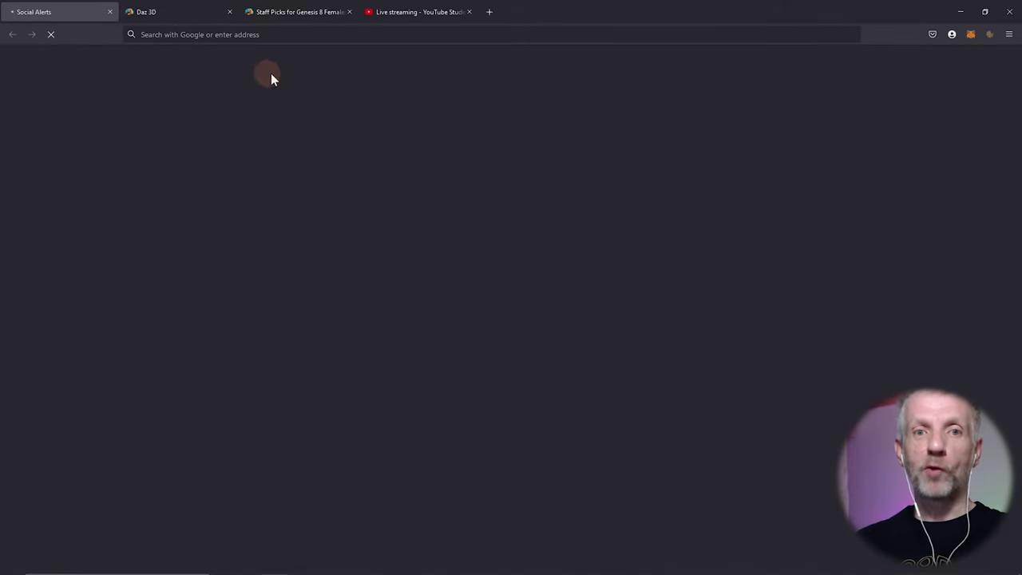
left_click(490, 13)
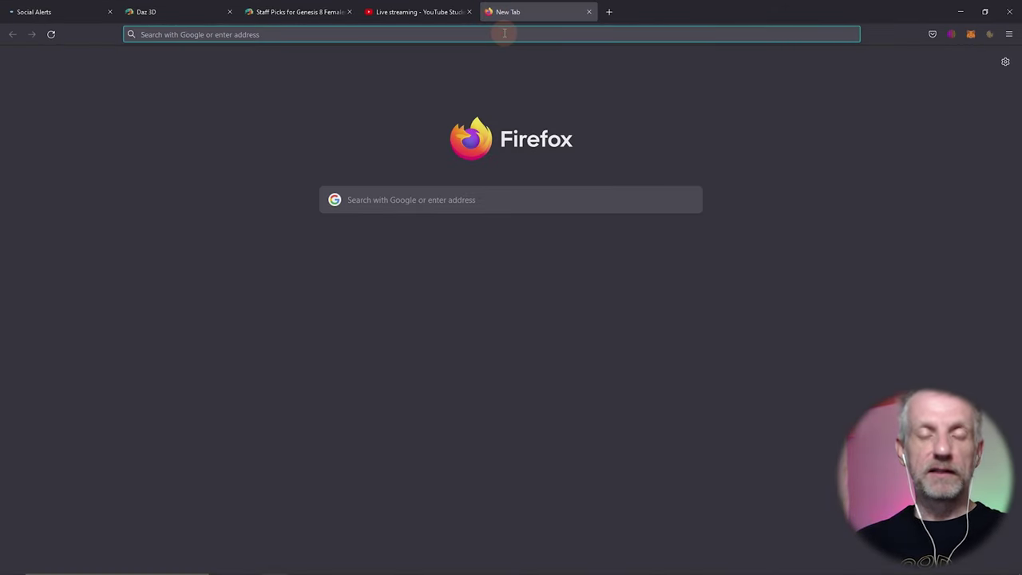
type("op")
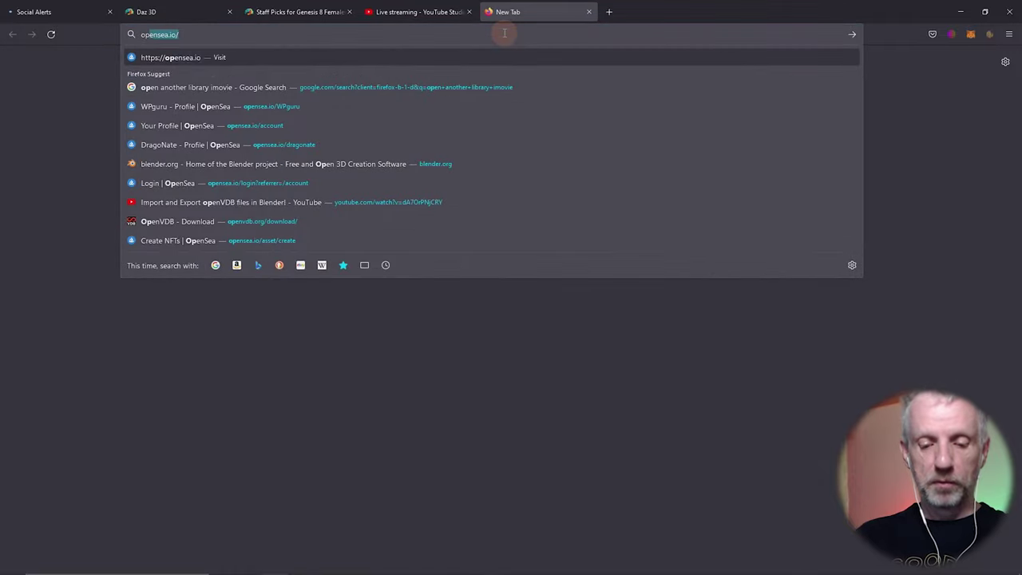
type("envdb.org")
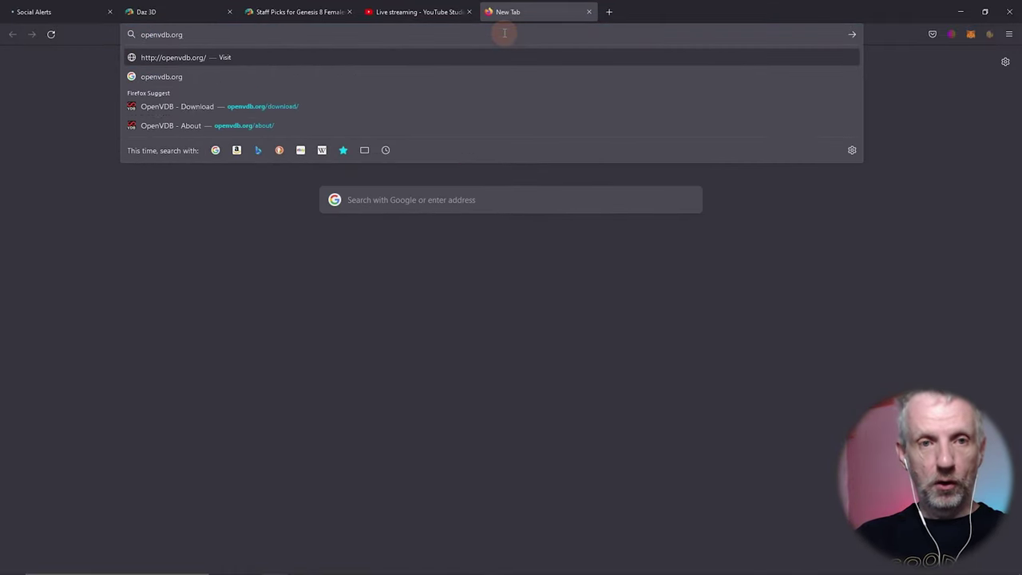
key("Return")
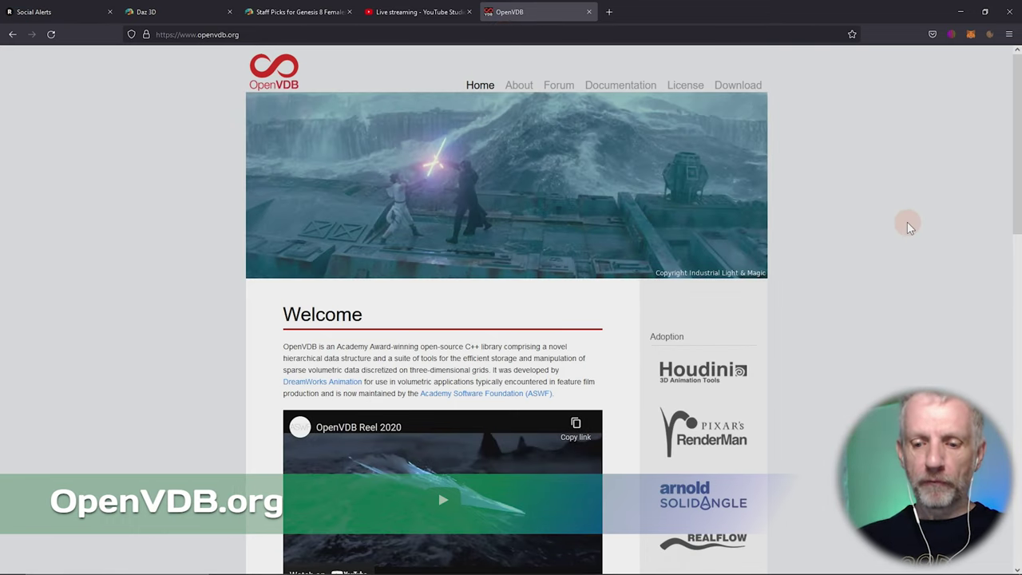
Look through the enlarged OpenVDB home page and its Adoption list of programs supporting the format
scroll(907, 227, "up", 1, "ctrl")
scroll(966, 315, "down", 4)
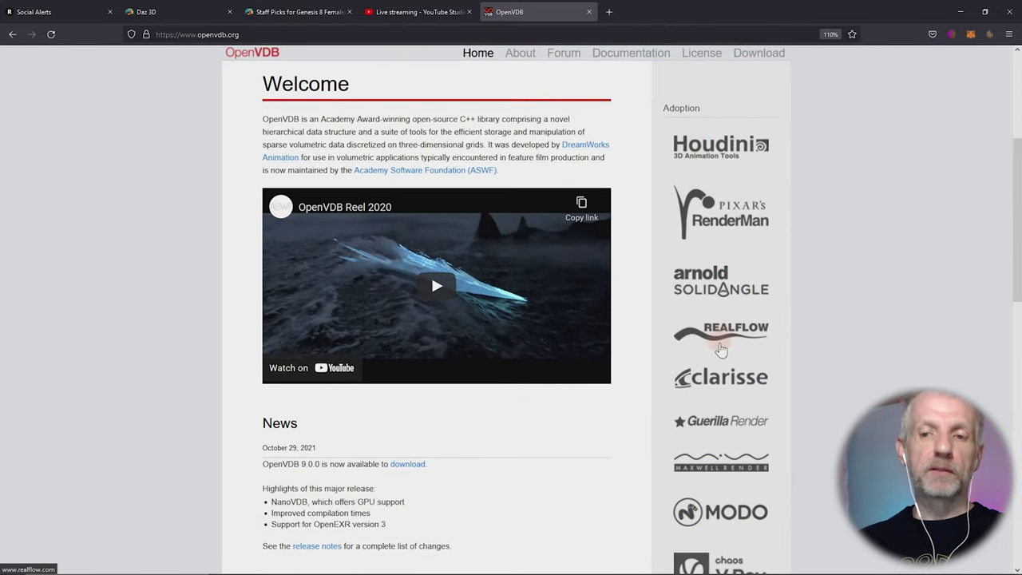
scroll(721, 349, "down", 2)
scroll(720, 349, "down", 2)
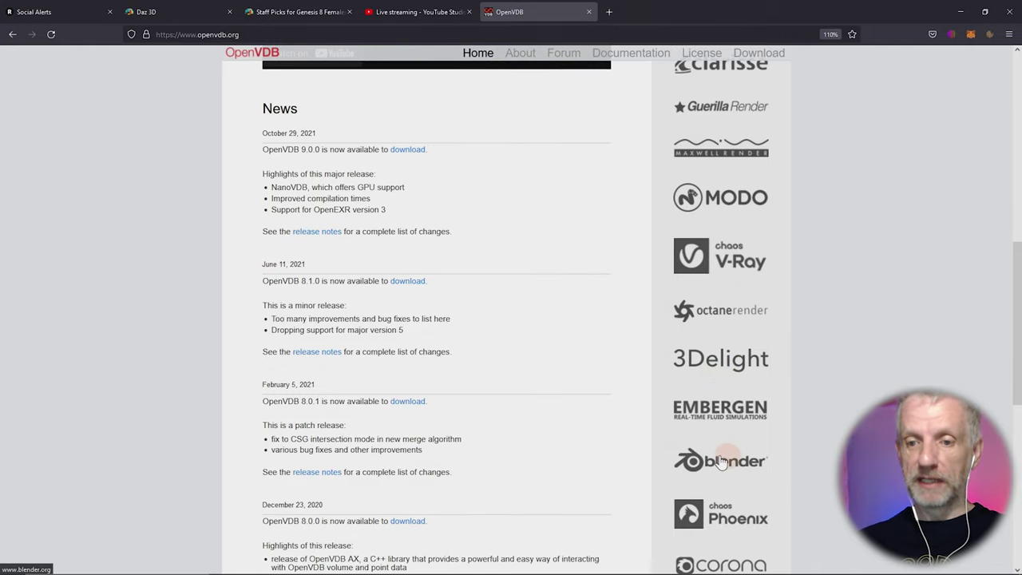
scroll(727, 447, "down", 2)
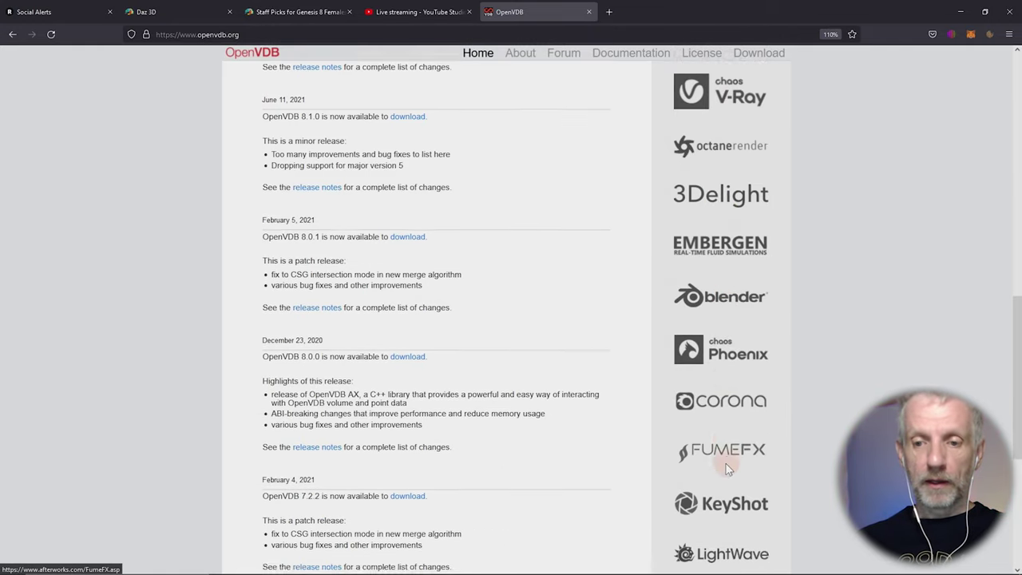
scroll(727, 467, "up", 8)
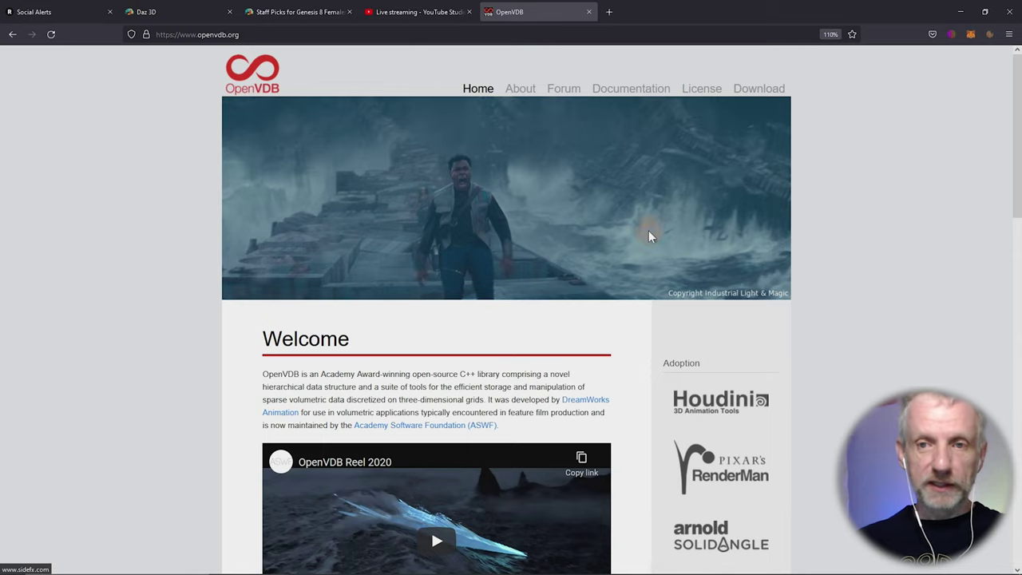
Open the OpenVDB Download page and look over the Sample models gallery
left_click(759, 97)
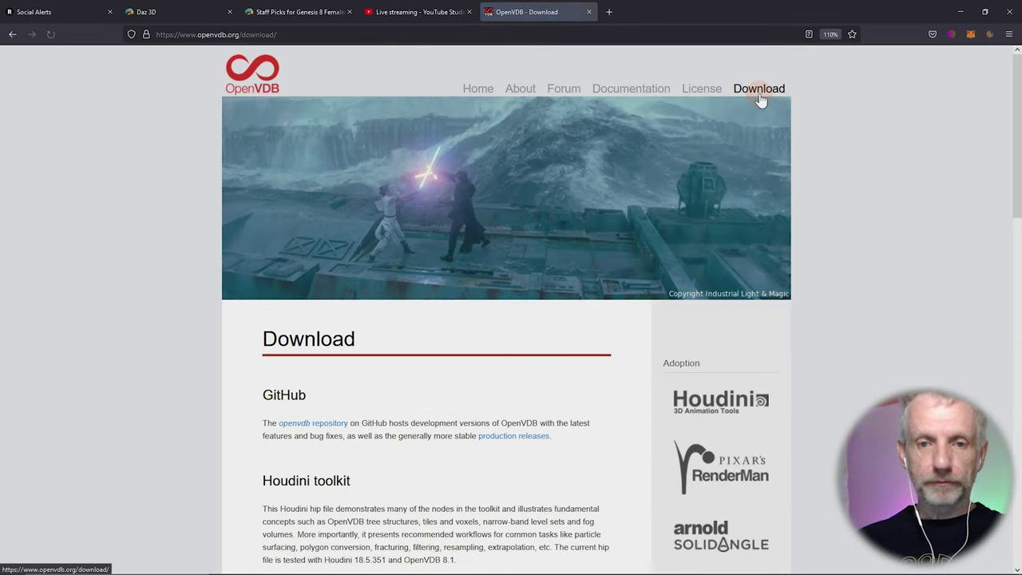
scroll(821, 243, "down", 6)
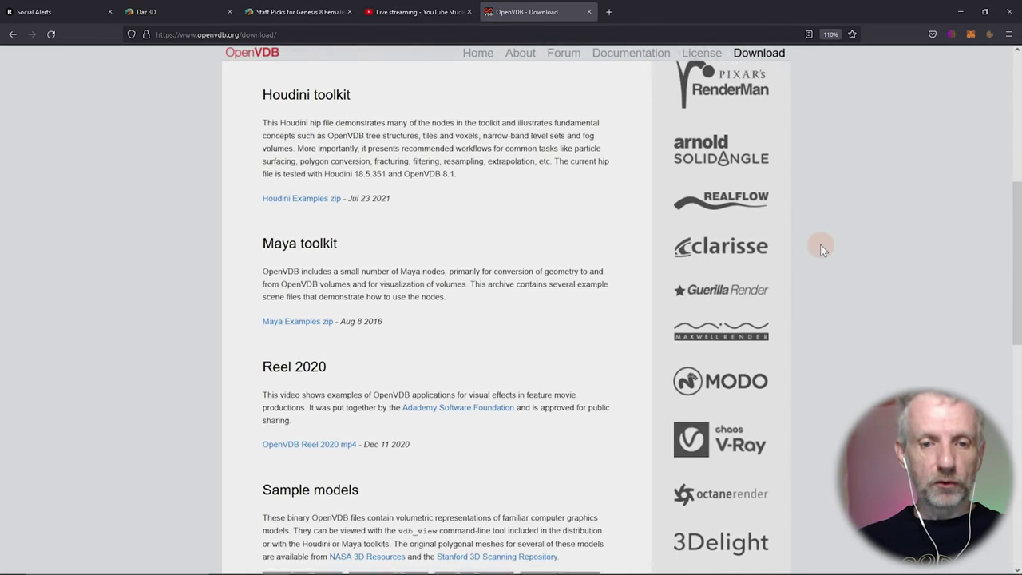
scroll(820, 243, "down", 3)
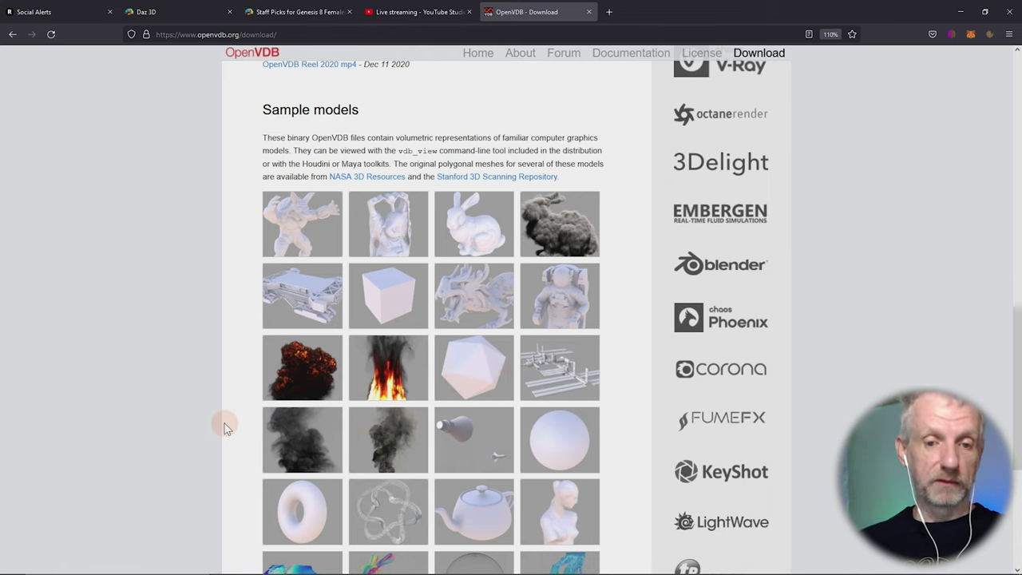
scroll(225, 423, "down", 2)
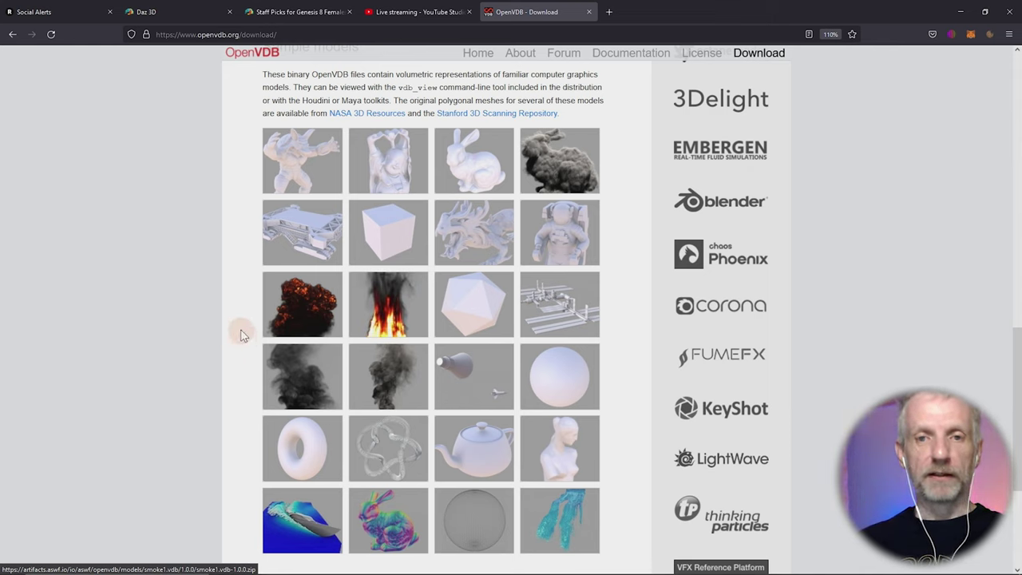
Switch back to DAZ Studio and start browsing for a Volume File for the cube's shader
left_click(961, 11)
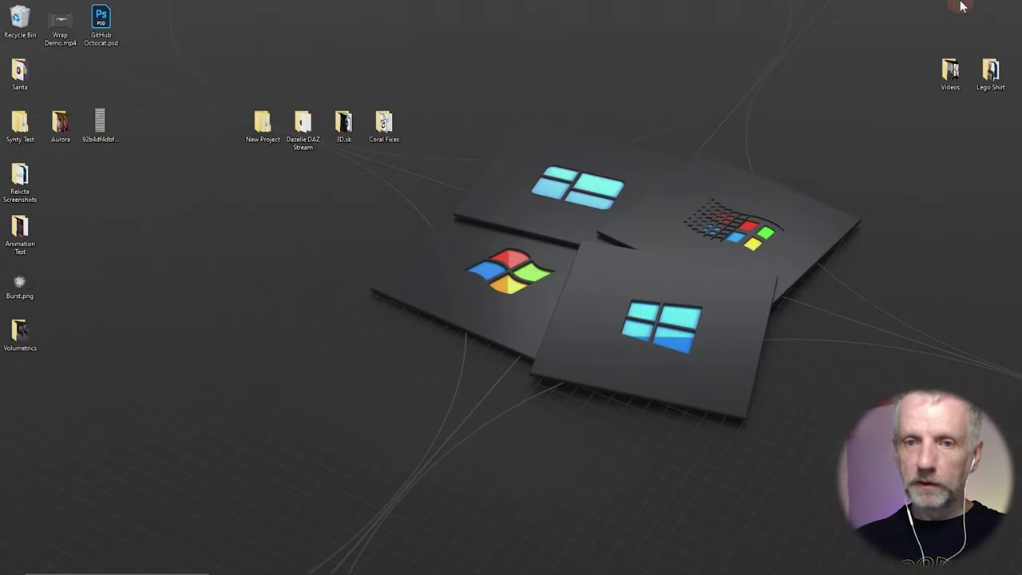
key("Caps_Lock")
key("Caps_Lock")
key("alt+Tab")
key("alt+Tab")
left_click(513, 298)
left_click(212, 98)
left_click(190, 107)
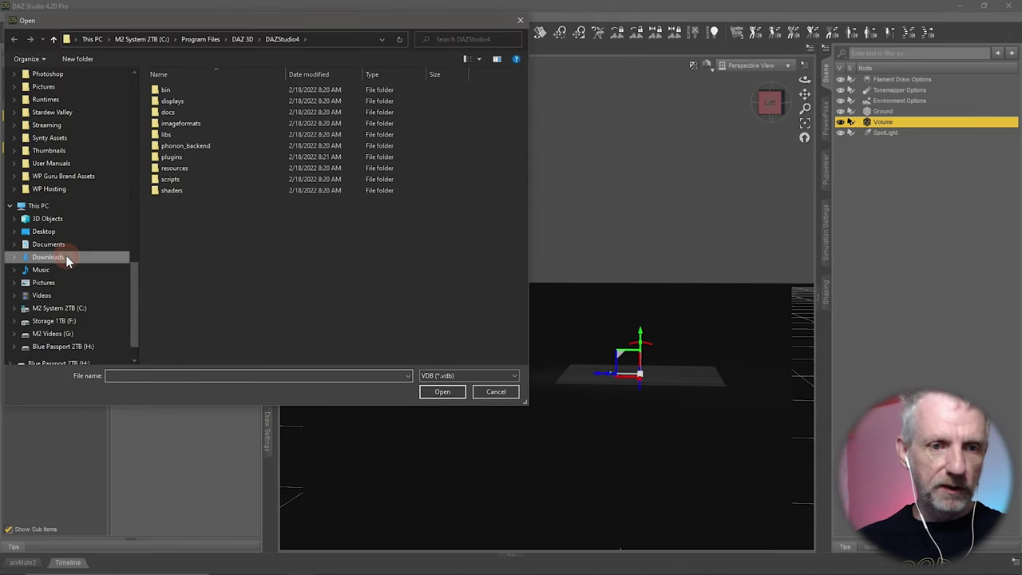
Load smoke.vdb from the smoke1.vdb-1.0.0 folder in Downloads as the cube's Volume File
left_click(65, 257)
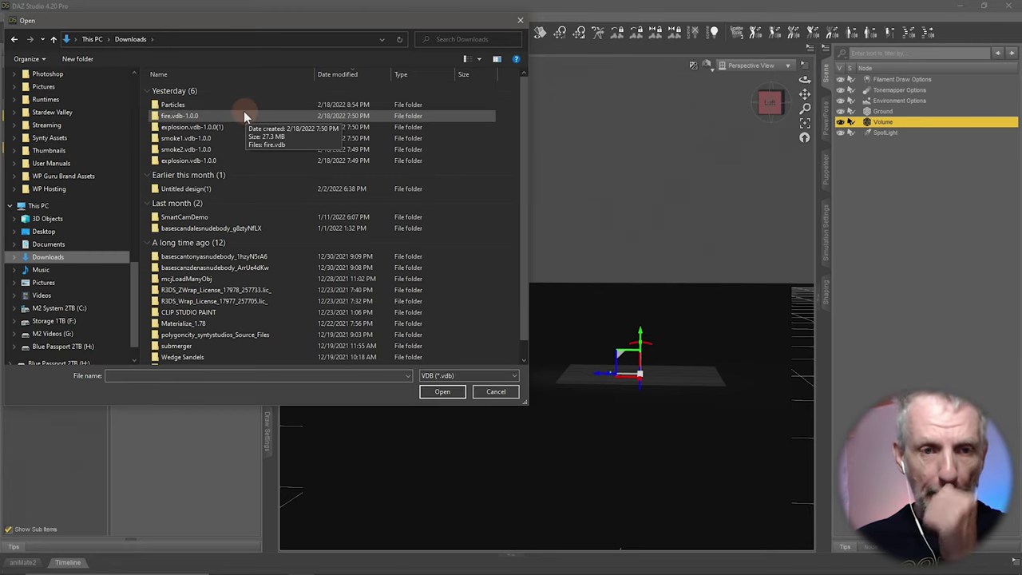
left_click(214, 114)
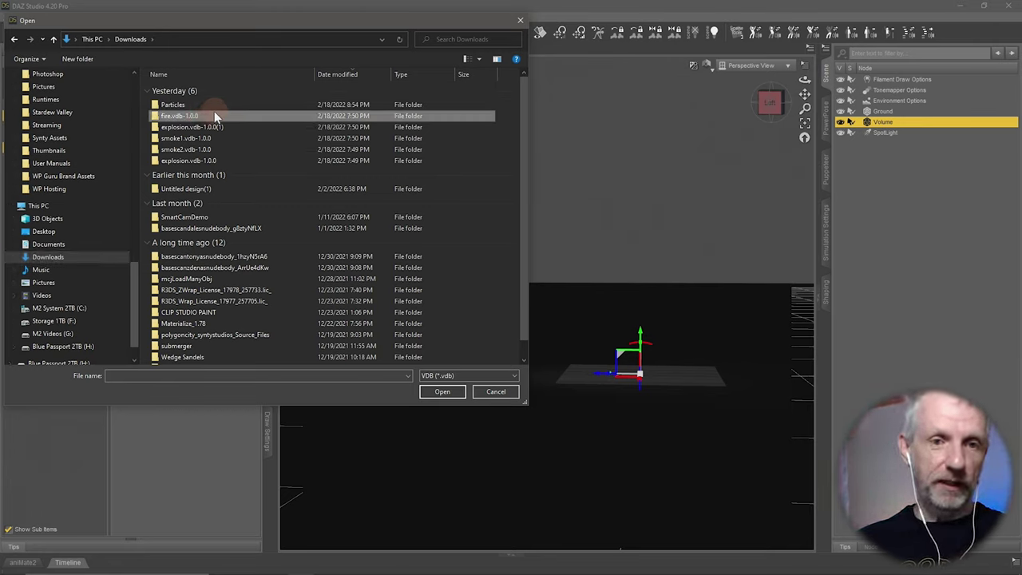
double_click(216, 138)
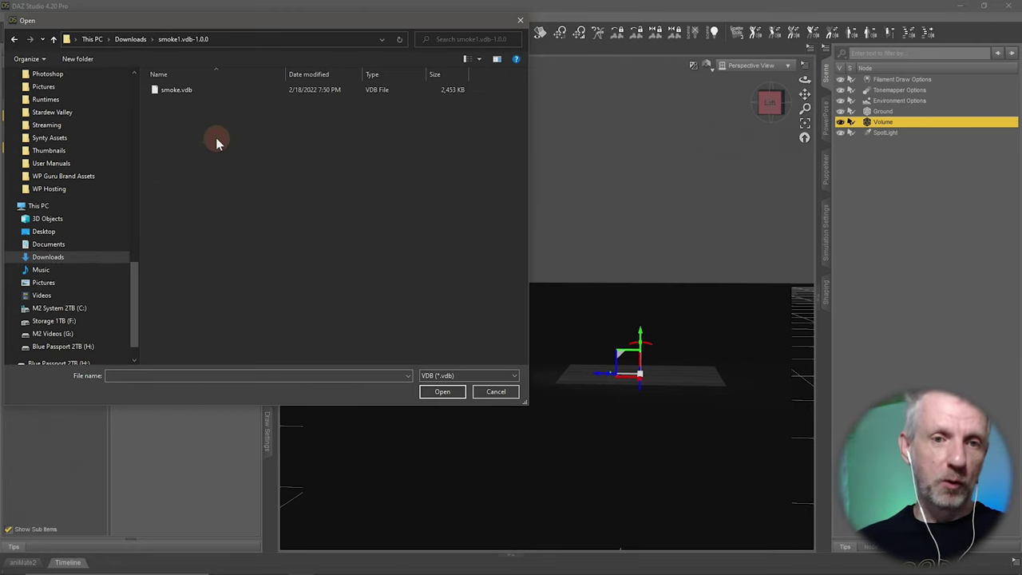
left_click(190, 95)
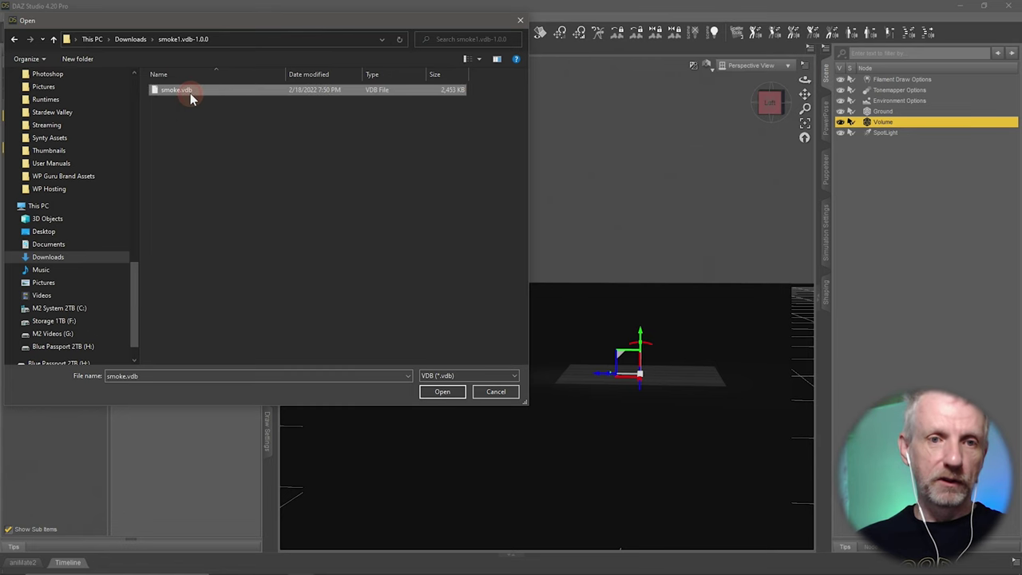
left_click(440, 391)
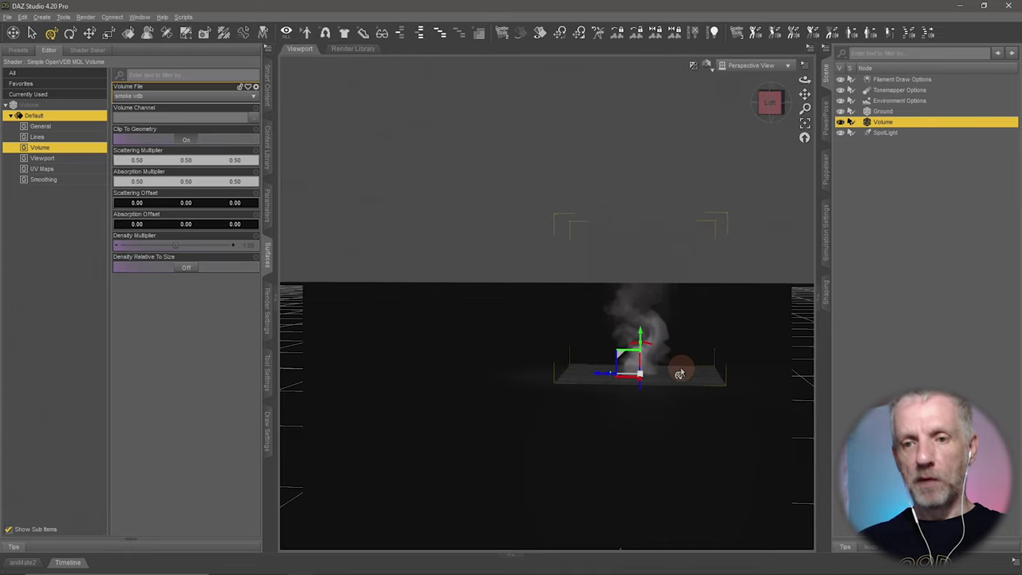
Lower the Ground plane beneath the smoke volume by setting its Y Translate to -1.00
key("ctrl+f")
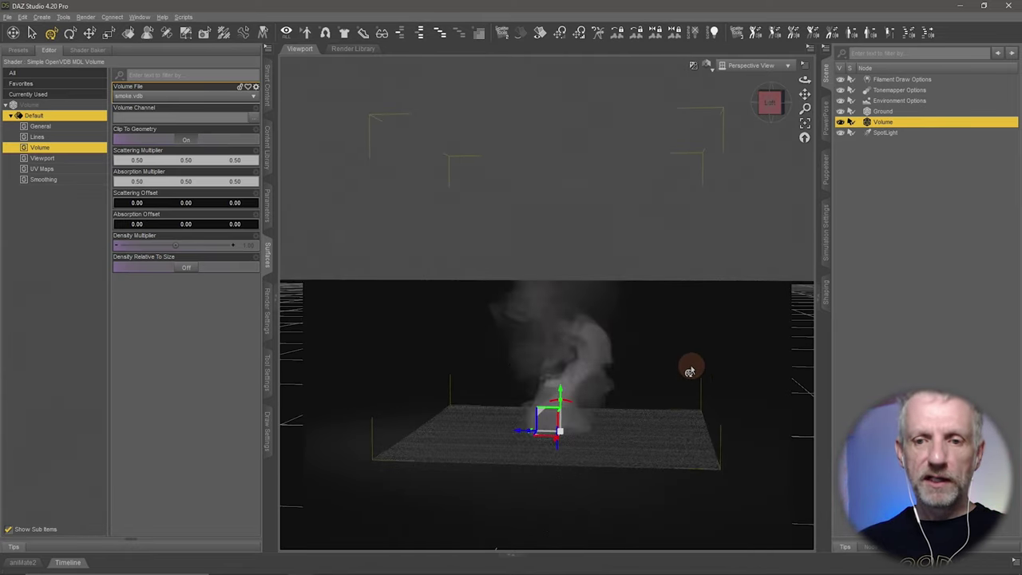
left_click_drag(690, 371, 730, 372)
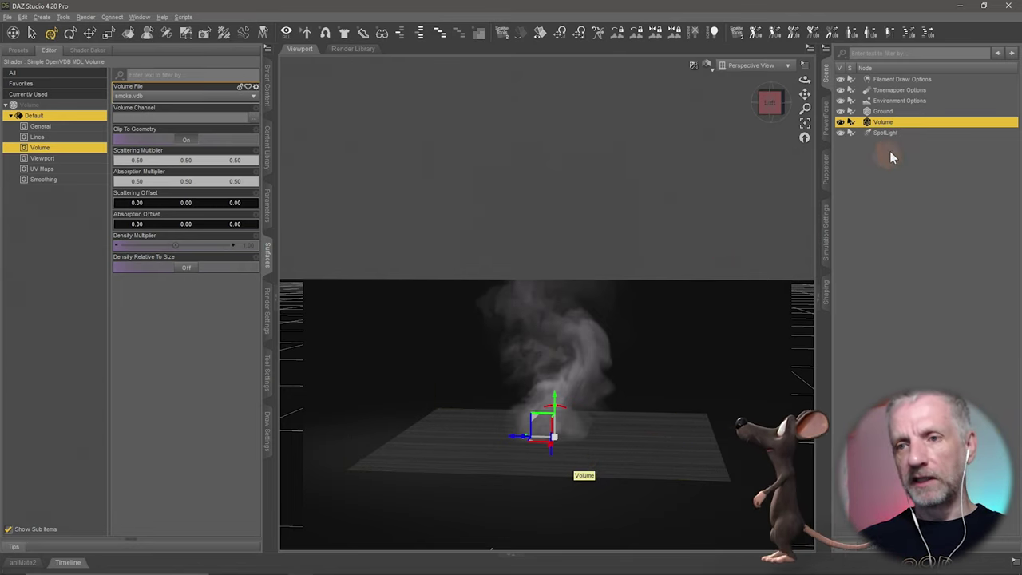
left_click(893, 112)
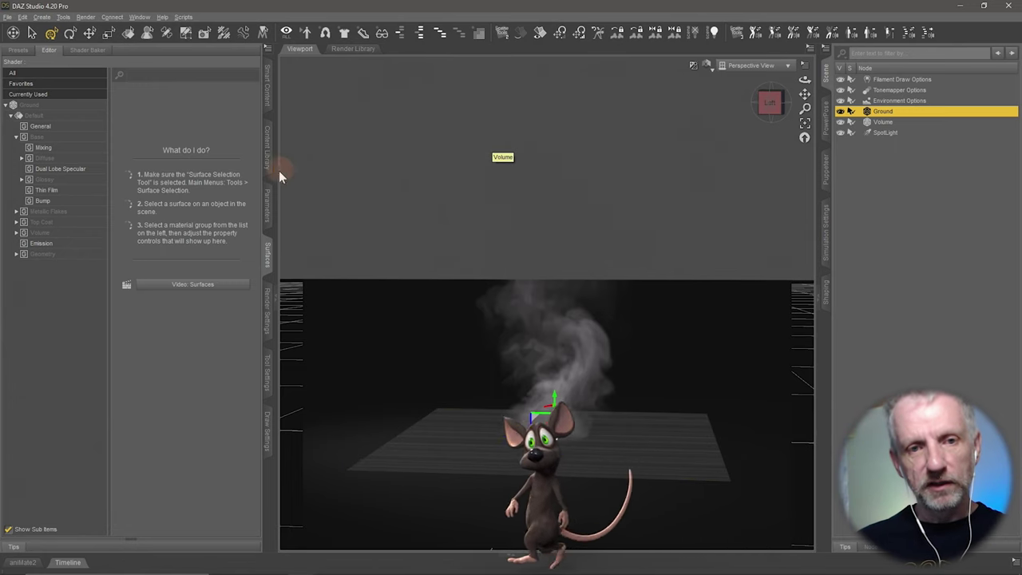
left_click(270, 206)
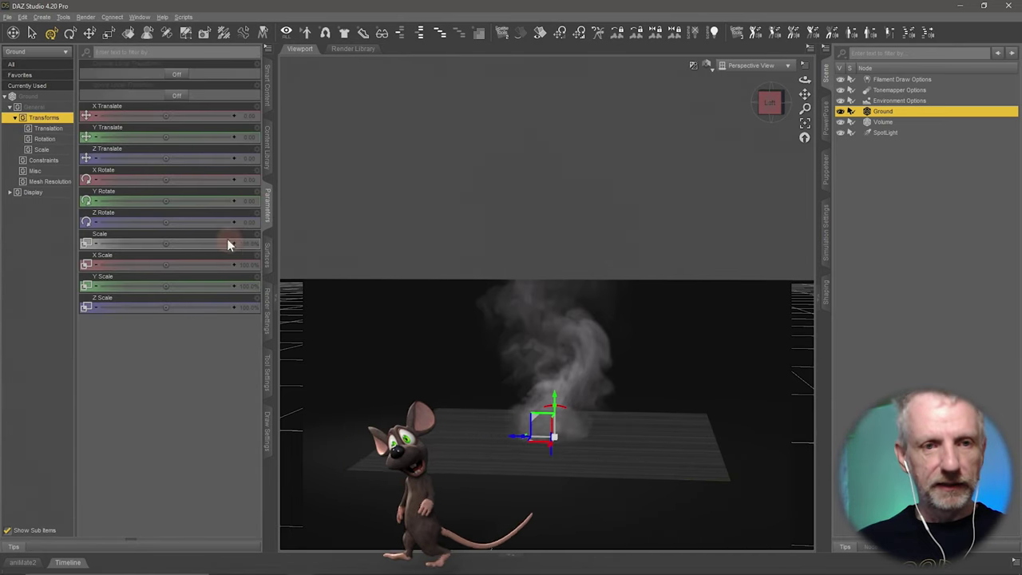
left_click(49, 129)
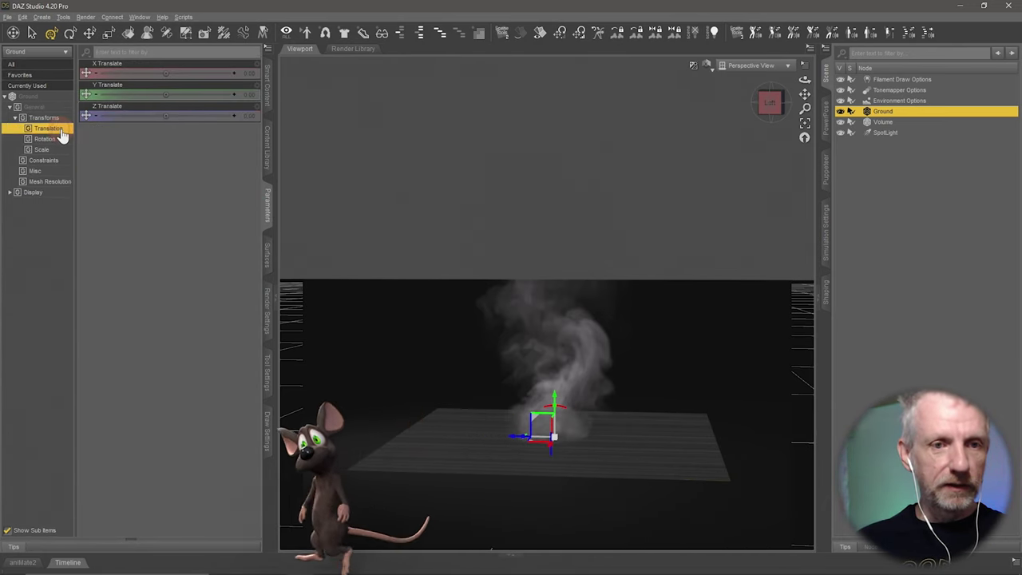
left_click(244, 93)
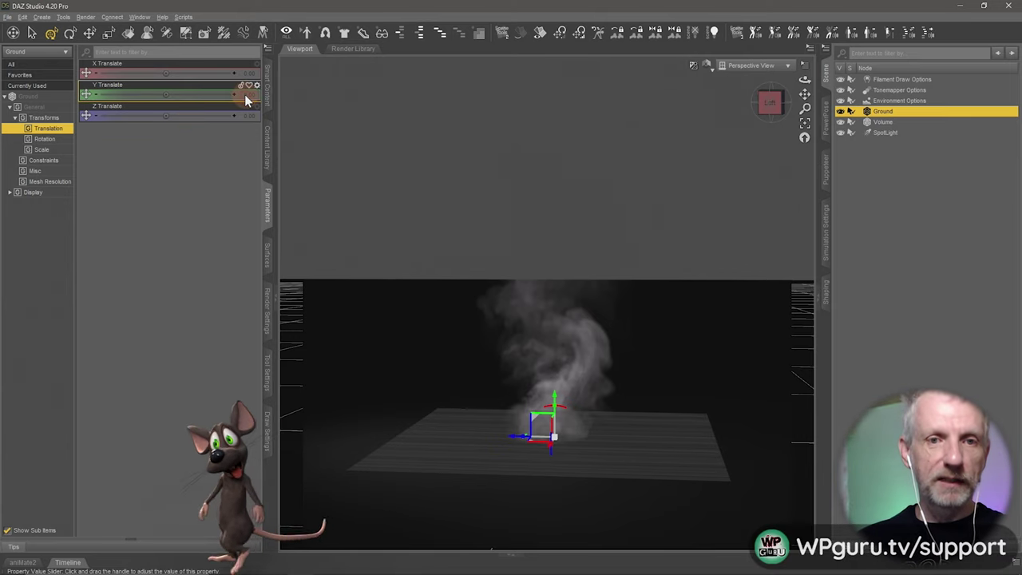
left_click(239, 144)
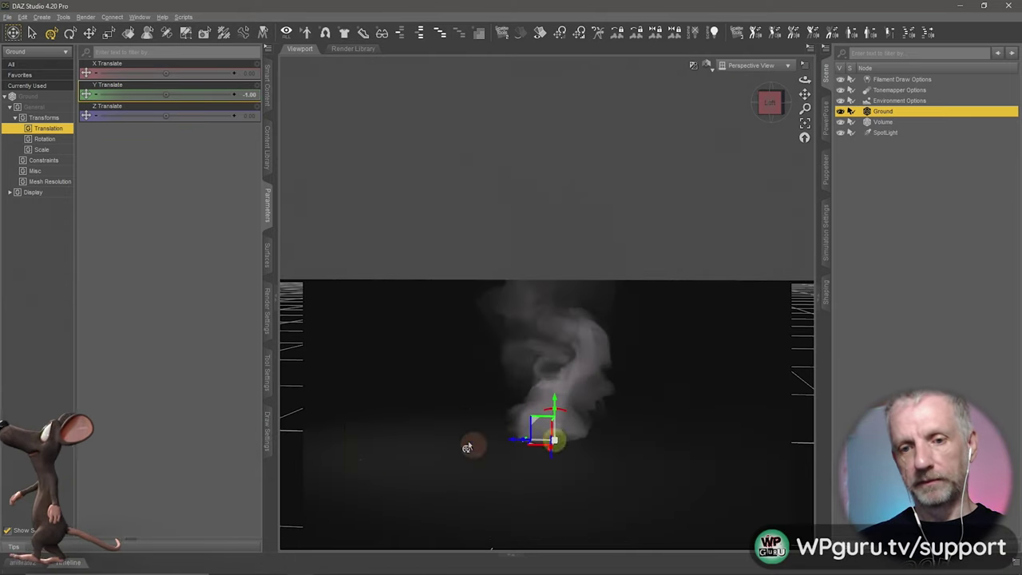
Set the Density Multiplier in the Volume cube's shader settings to 0.5
left_click(268, 316)
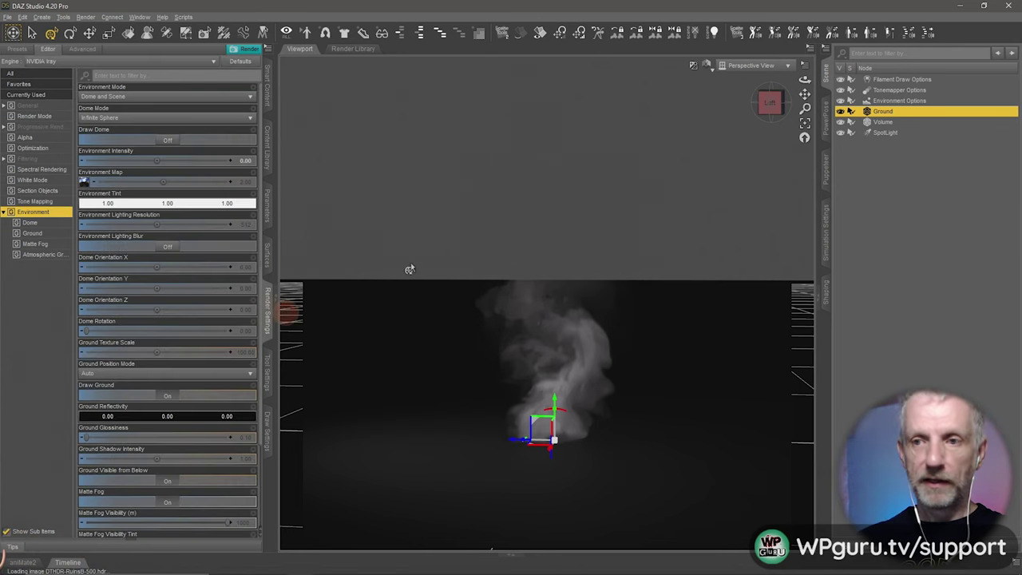
left_click(866, 122)
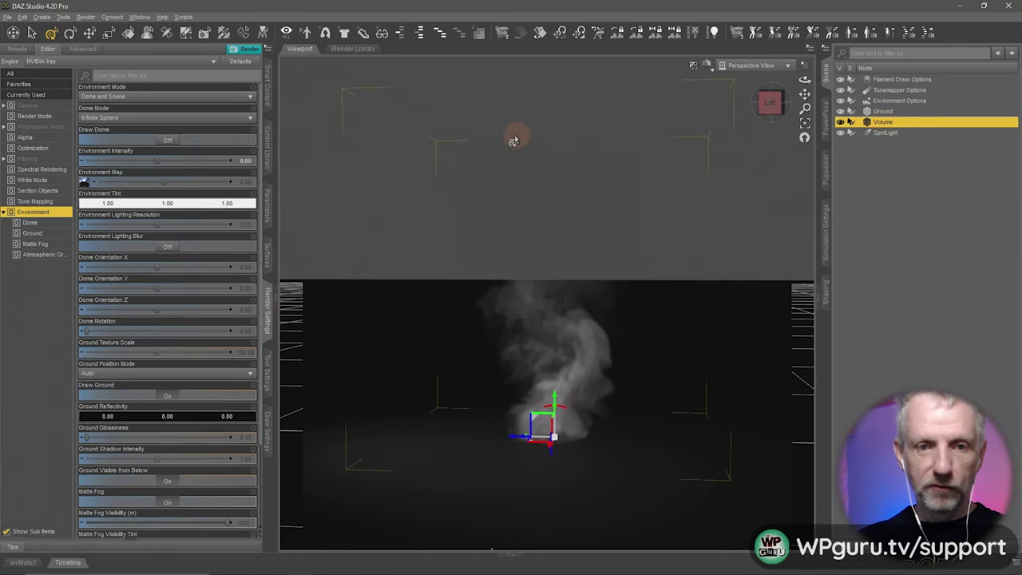
left_click(270, 256)
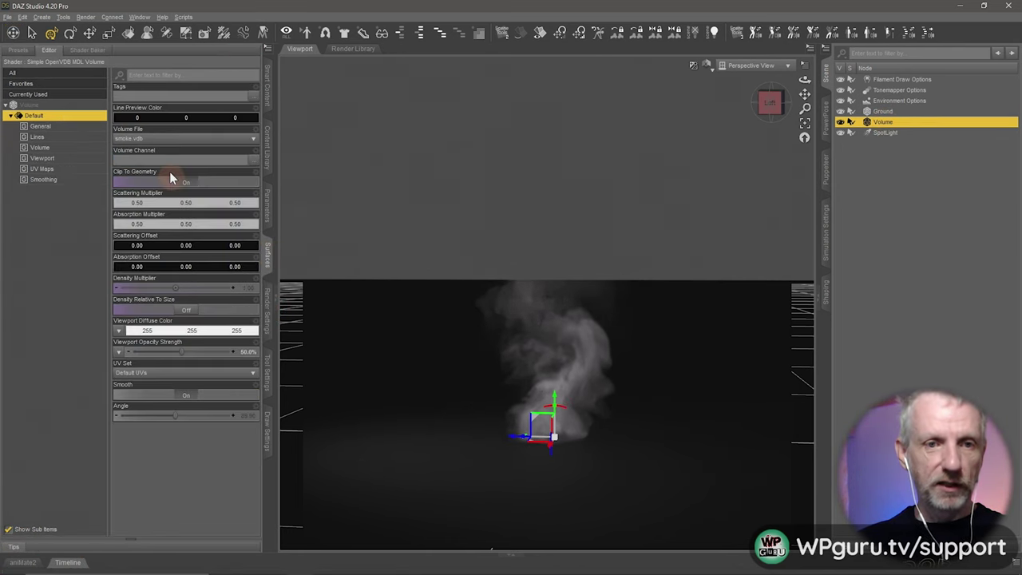
left_click(77, 149)
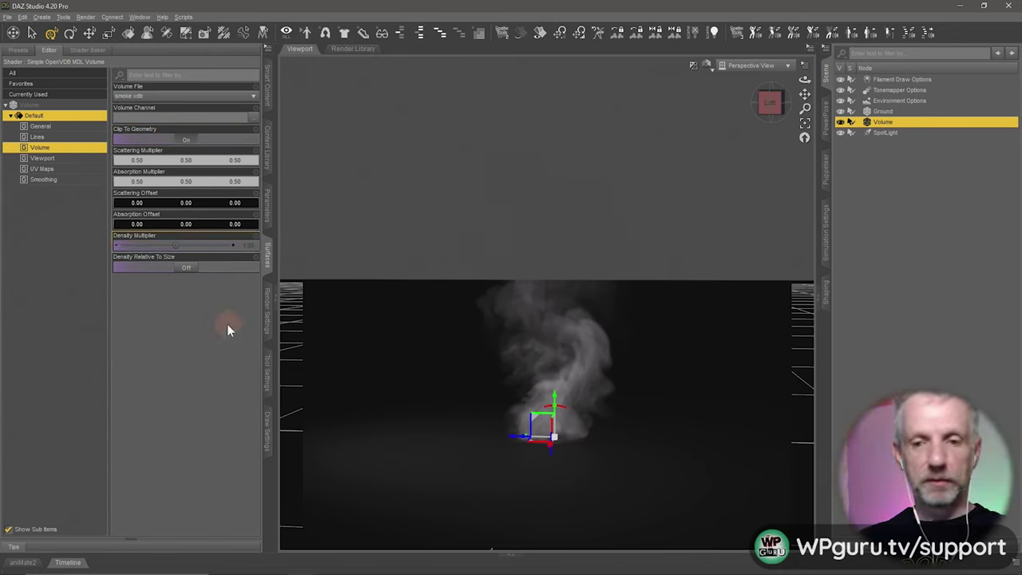
left_click(251, 248)
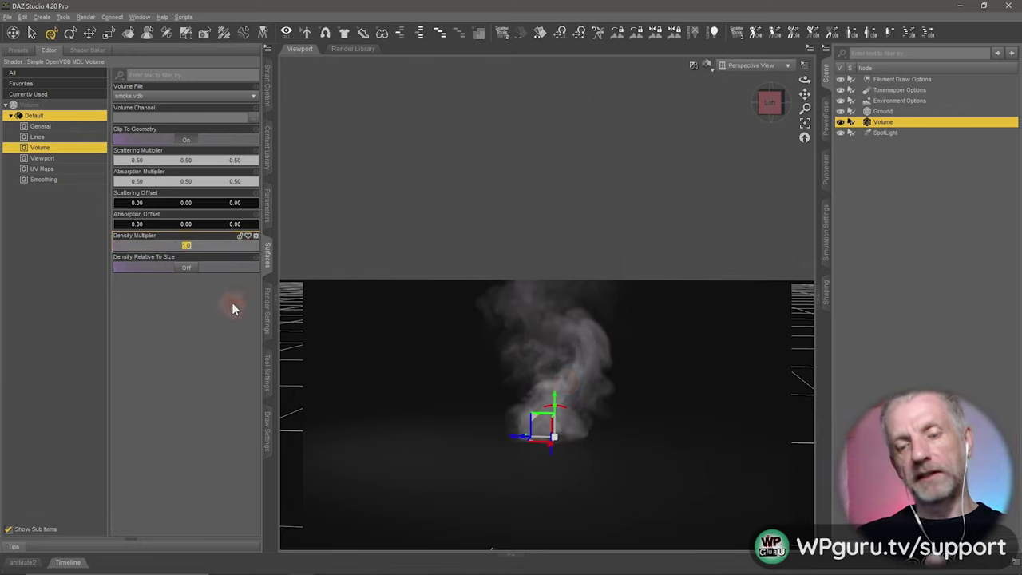
type("0.5")
key("Return")
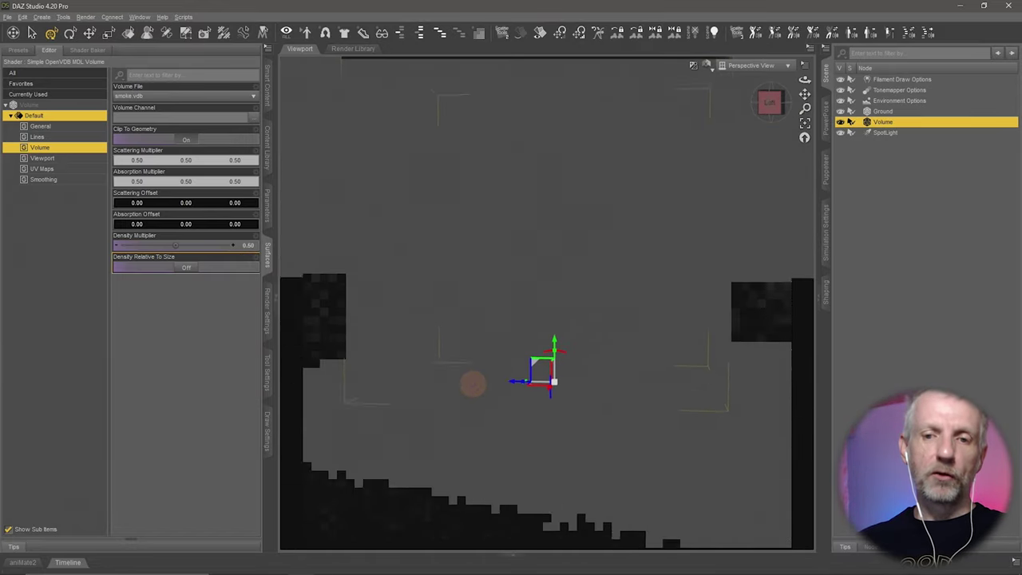
Give the Ground's base surface a Glossy Layered Weight of 0.33 and a Glossy Roughness of 0.74
left_click_drag(472, 385, 536, 440, "alt")
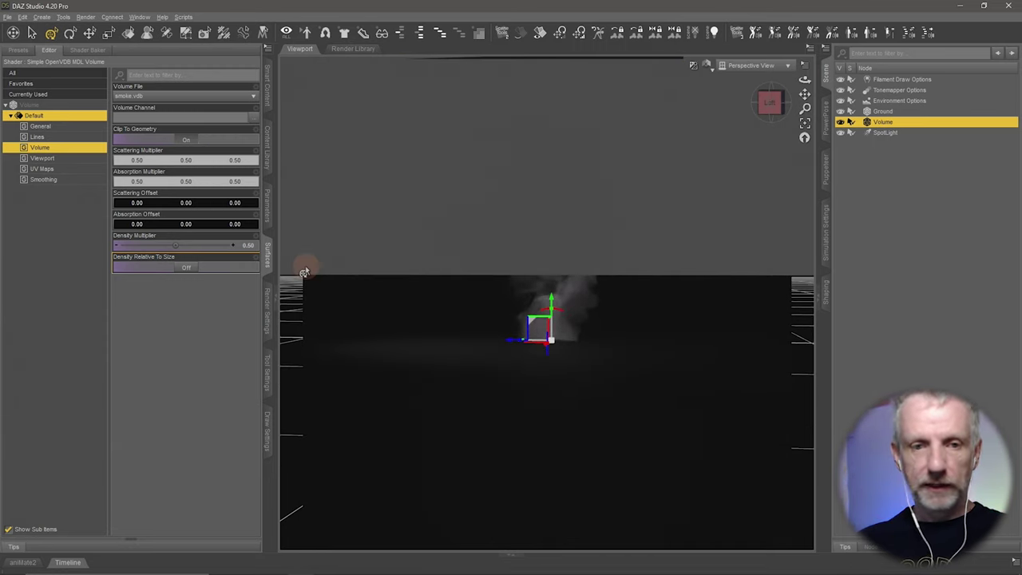
left_click(883, 111)
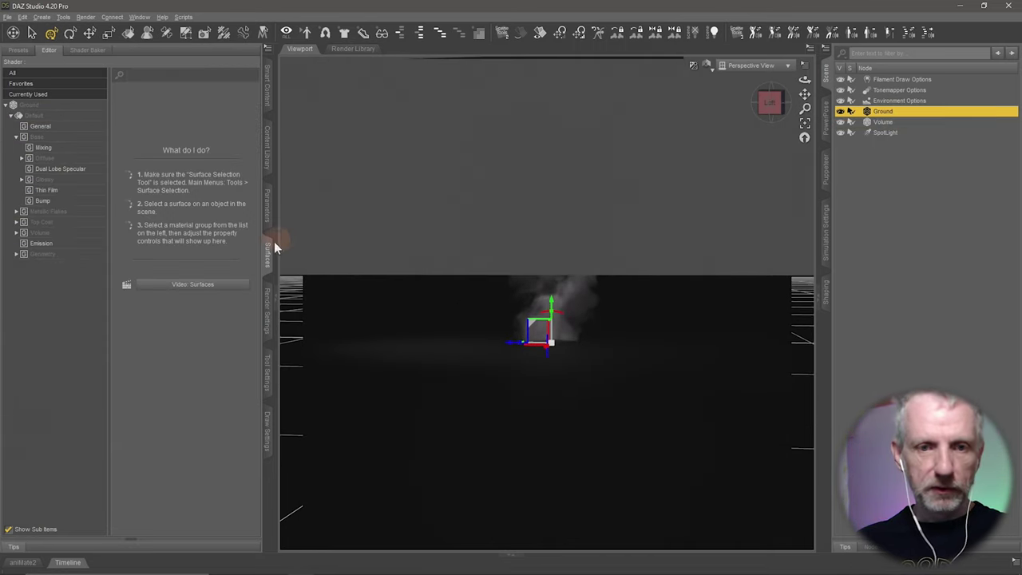
left_click(75, 169)
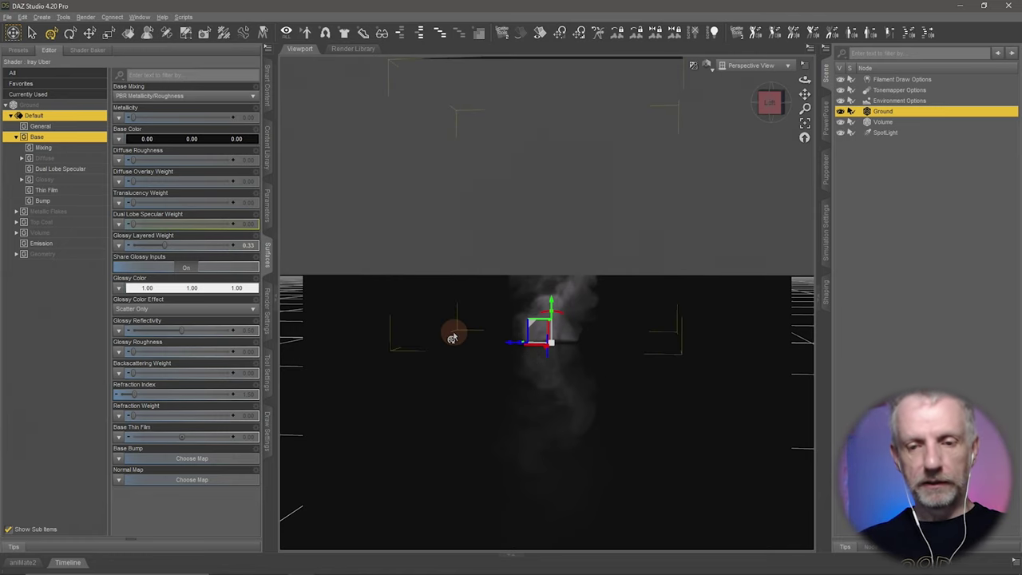
left_click(452, 338)
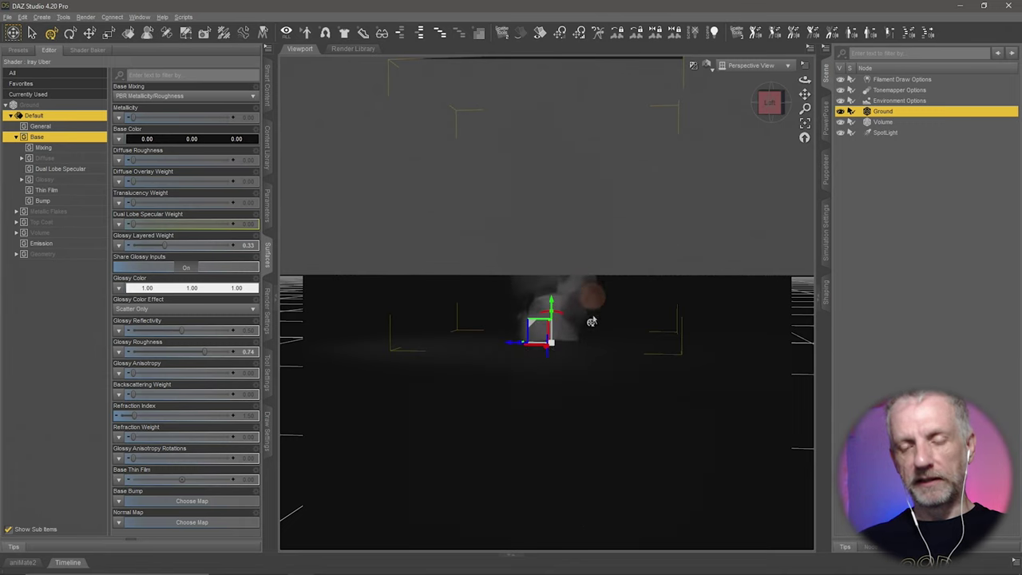
Set the Volume cube's Density Multiplier to 10 for denser smoke
left_click(893, 122)
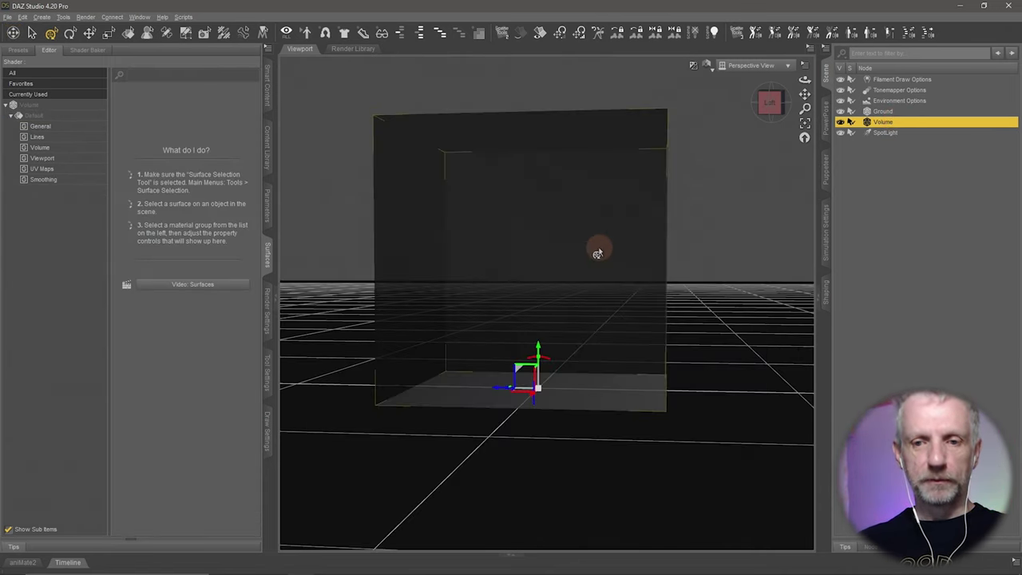
left_click(76, 148)
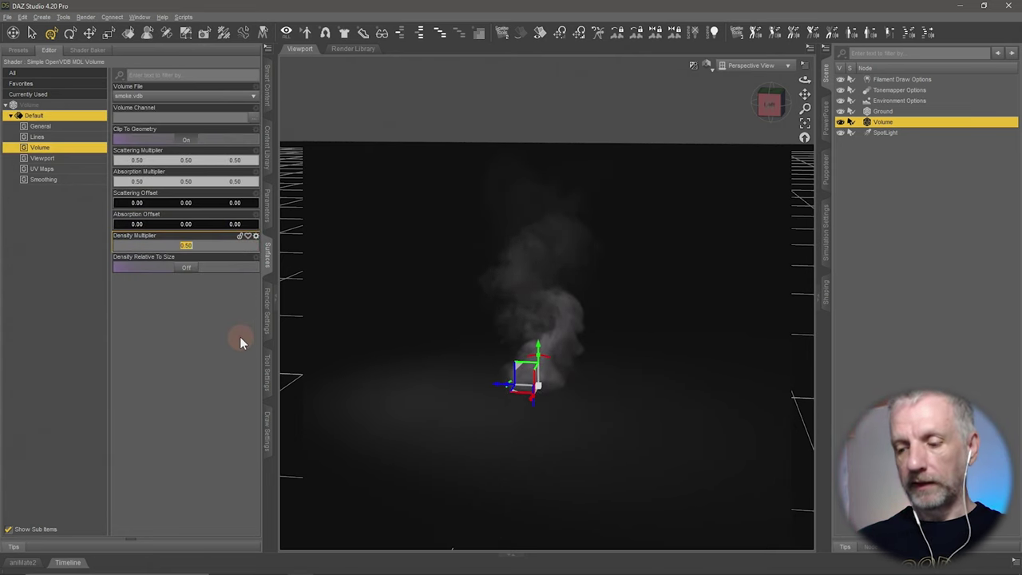
type("0.25")
key("Return")
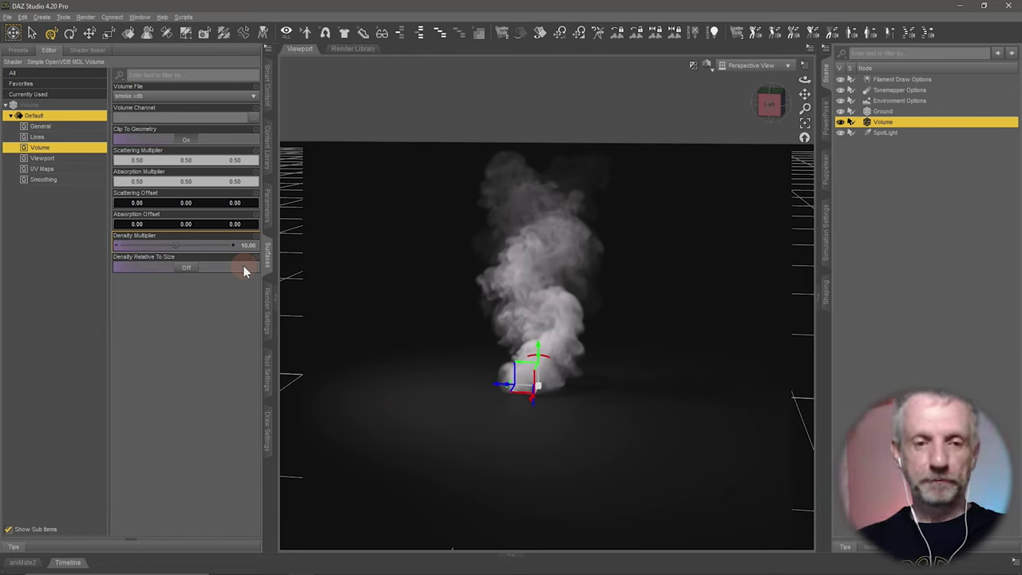
left_click(243, 270)
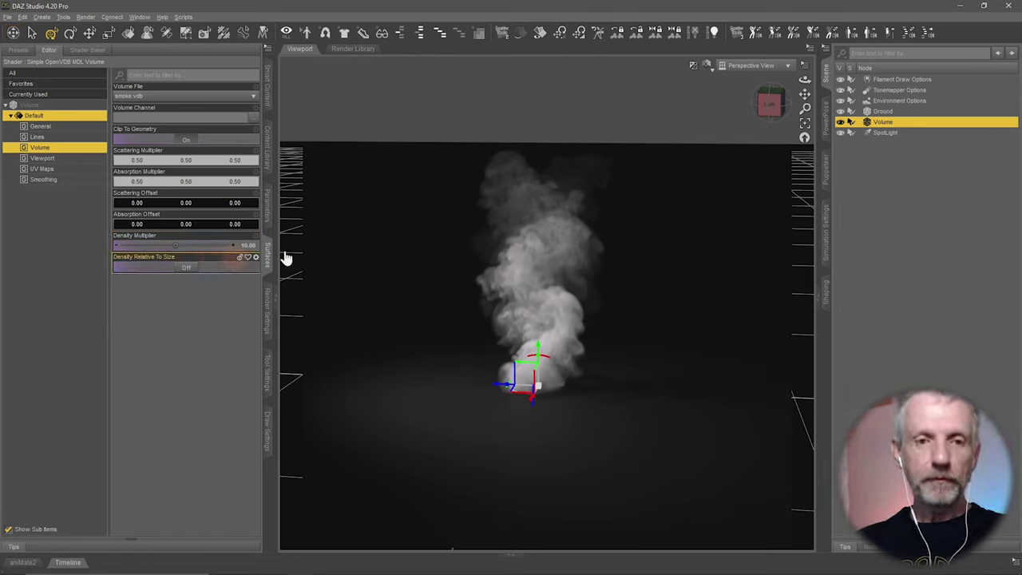
Try a teal Scattering Offset (RGB 0, 128, 128) on the volume and return it to black
left_click(214, 203)
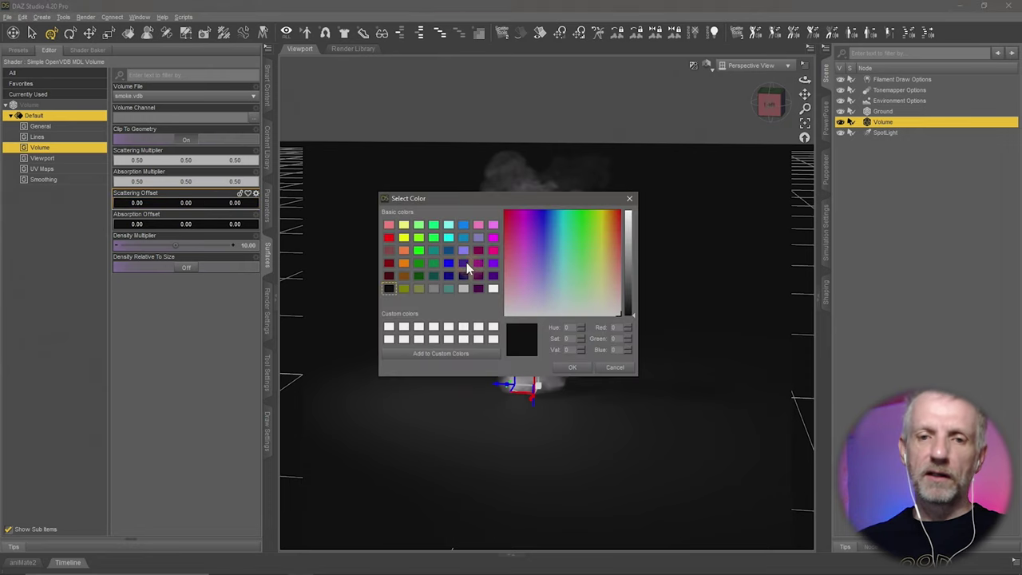
left_click(433, 250)
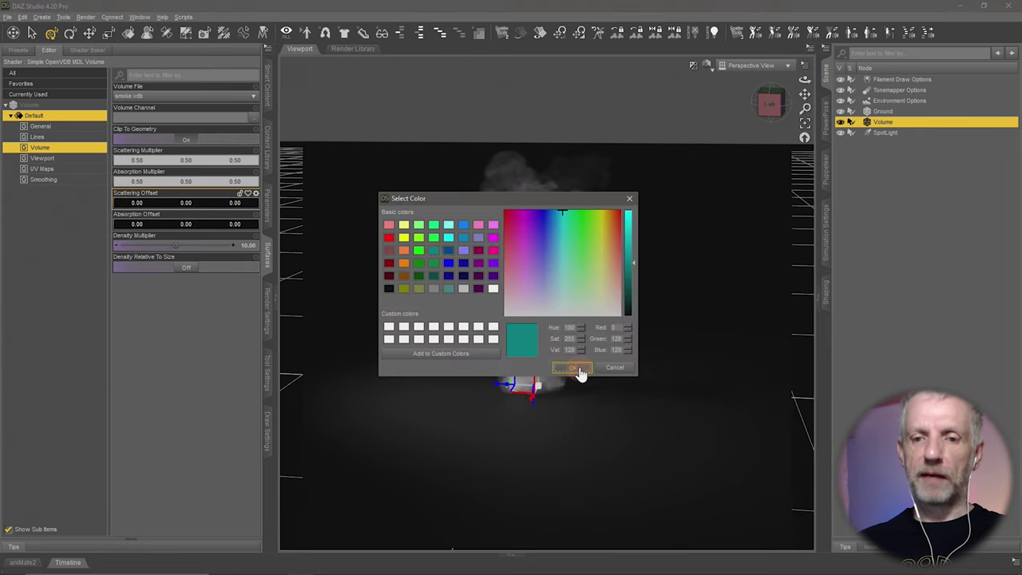
left_click(573, 368)
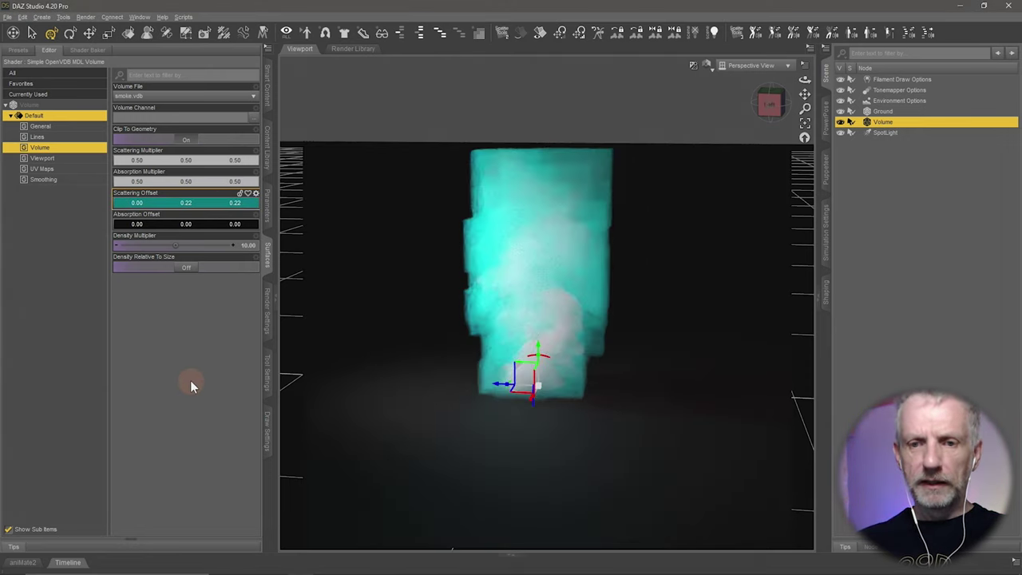
left_click(212, 204)
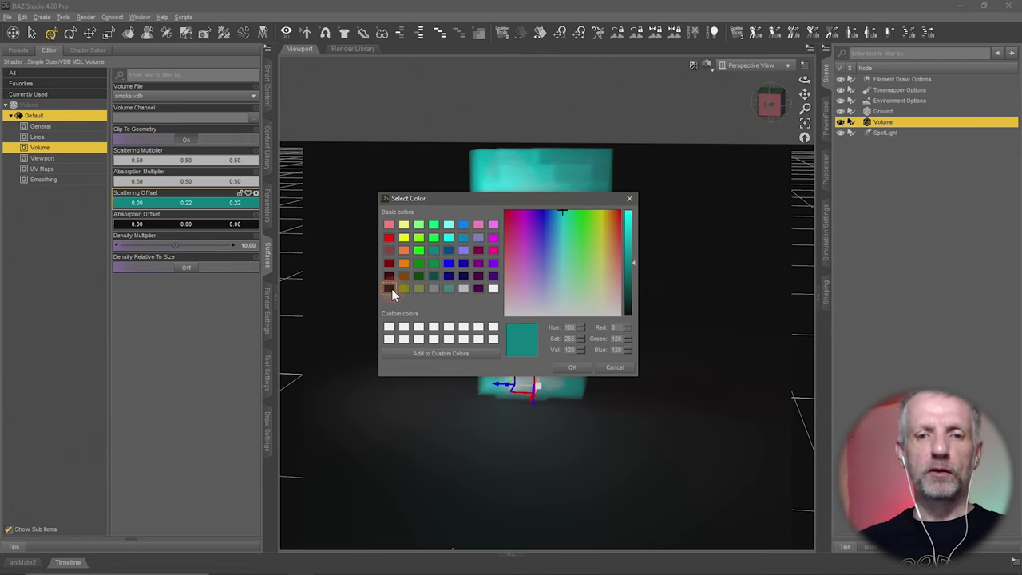
left_click(391, 289)
left_click(572, 367)
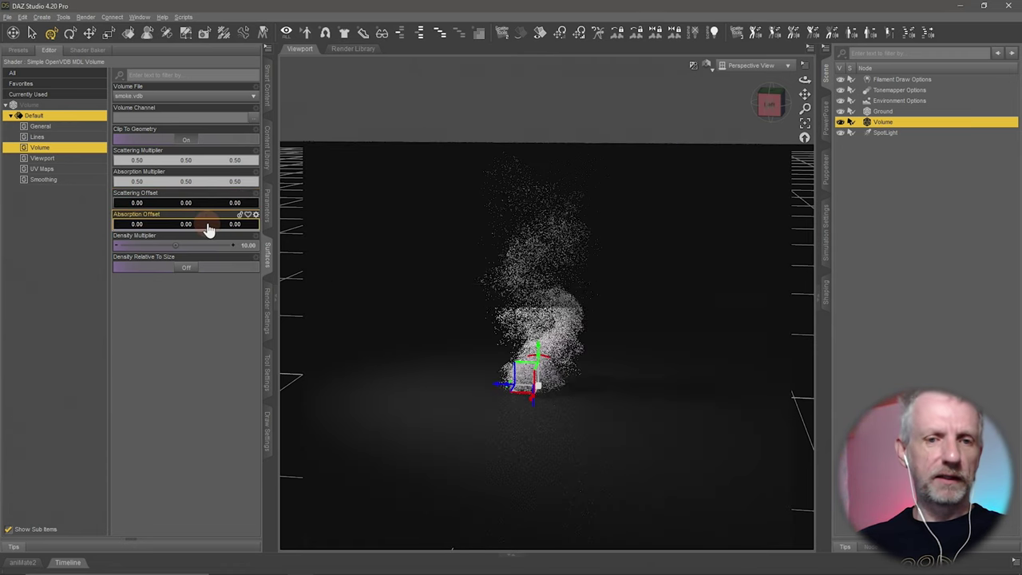
Try a teal Absorption Offset (RGB 0, 128, 128) on the volume and return it to black
left_click(211, 225)
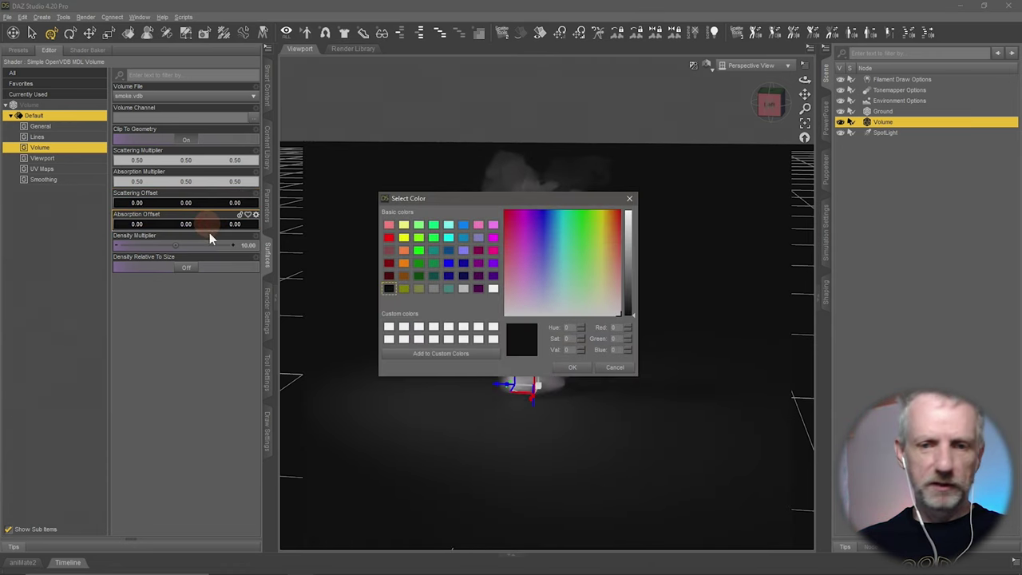
left_click(434, 250)
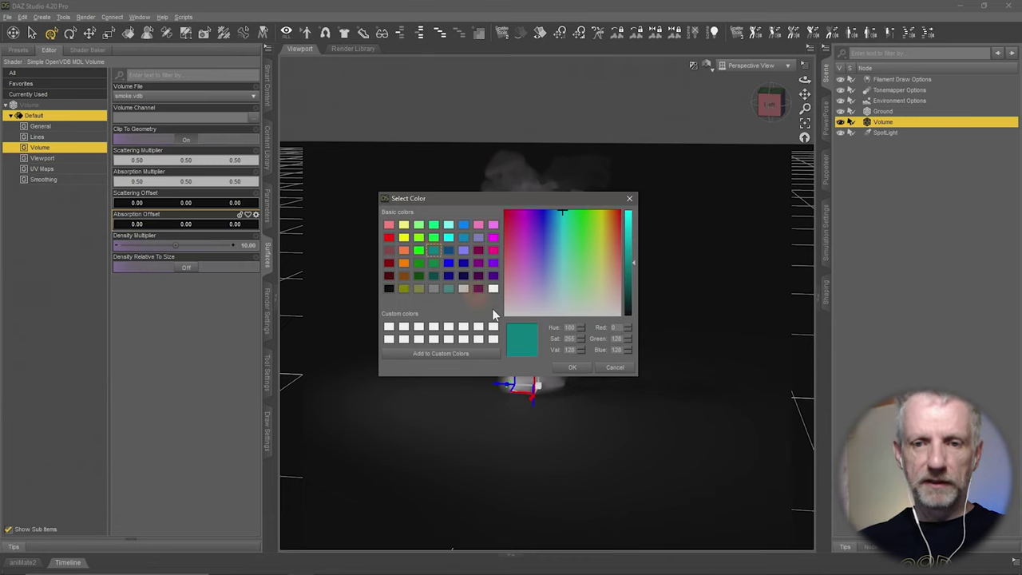
left_click(573, 367)
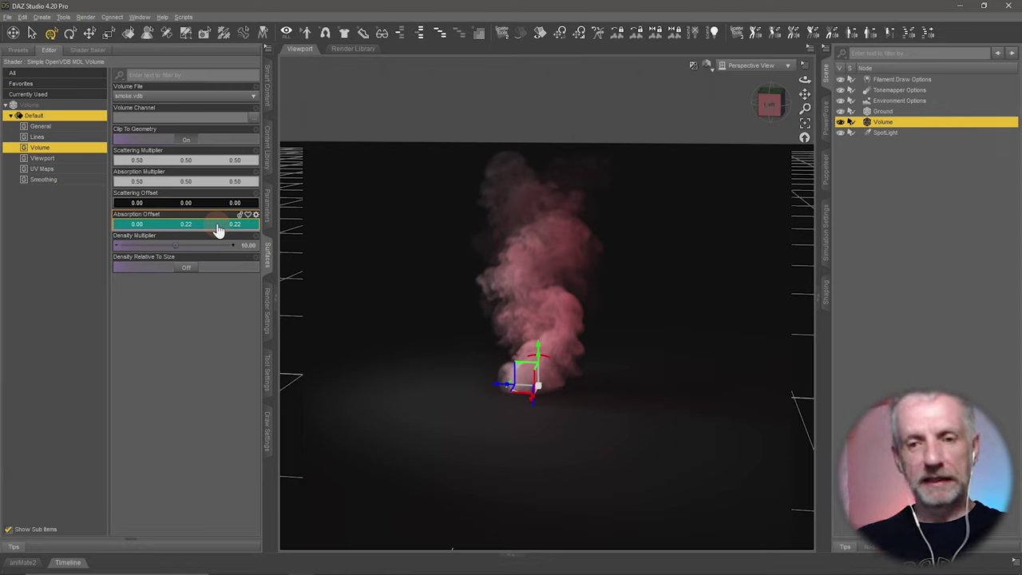
left_click(536, 383)
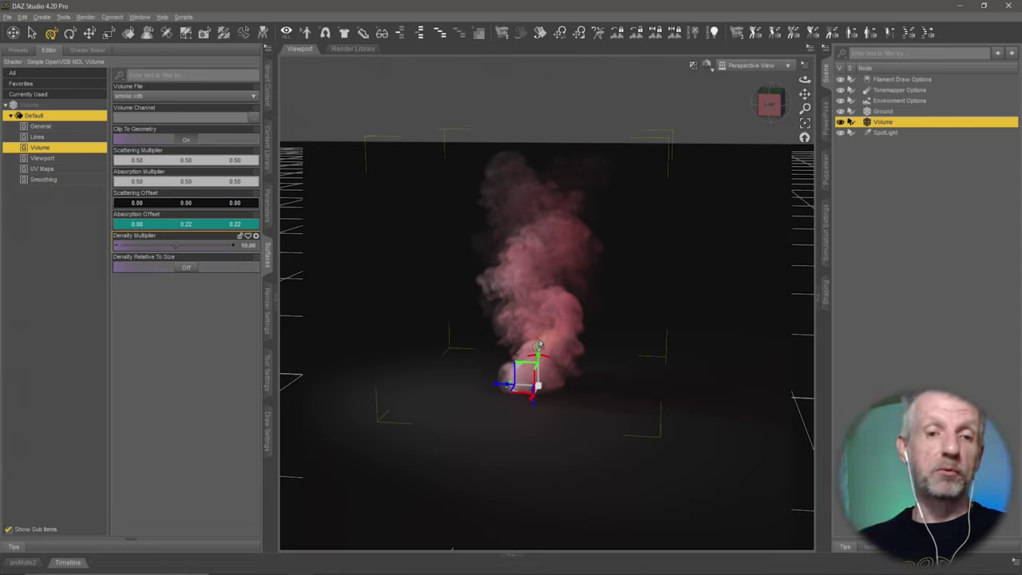
left_click(215, 226)
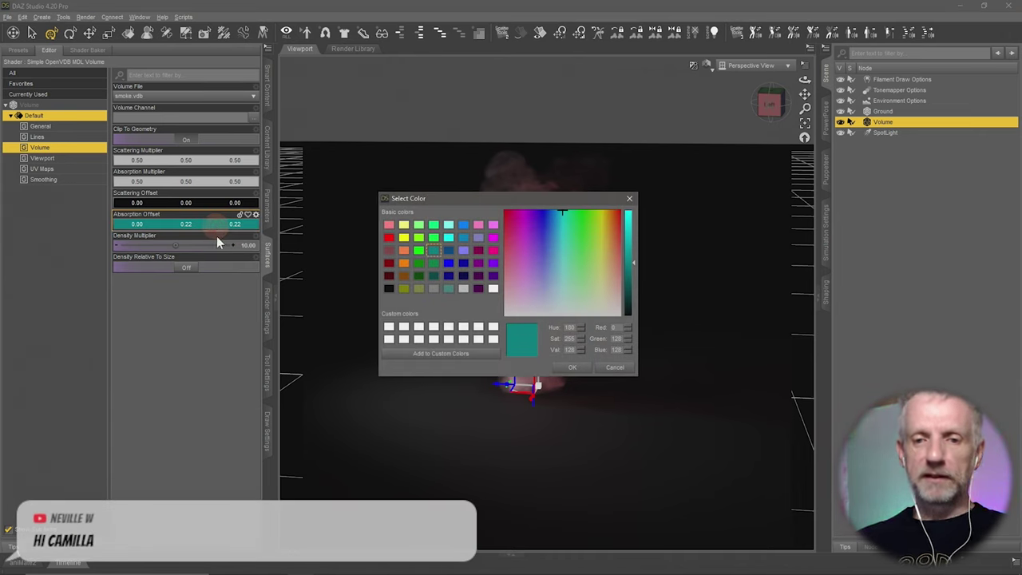
left_click(389, 289)
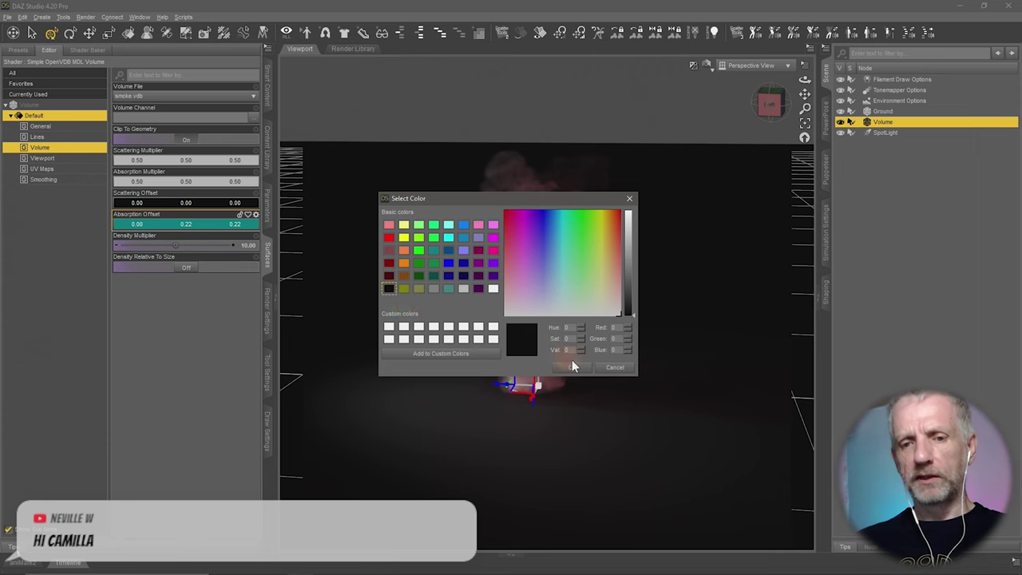
left_click(584, 369)
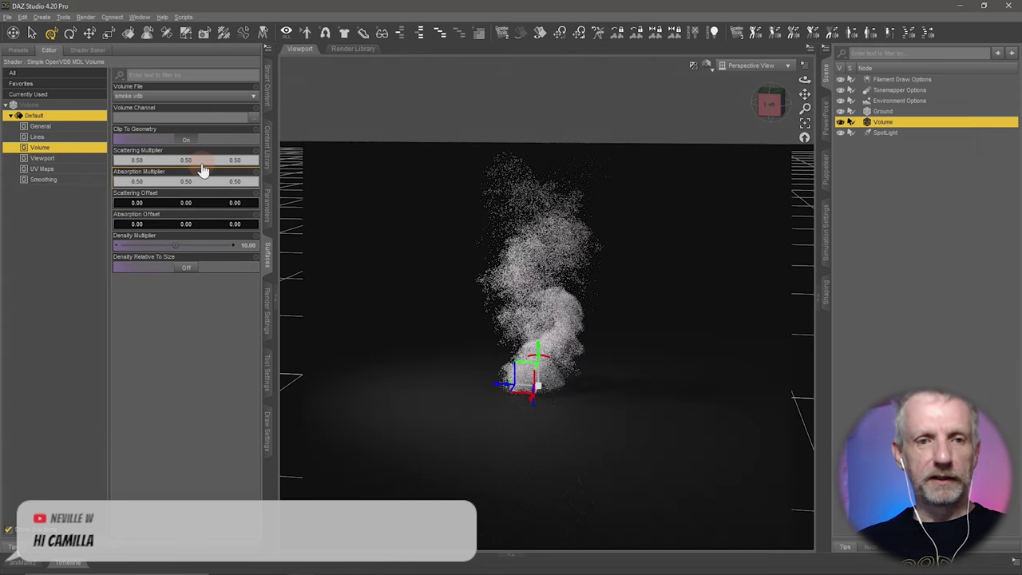
Tint the smoke by setting the volume's Scattering Multiplier to the teal basic color (0.00, 0.22, 0.22)
left_click(205, 162)
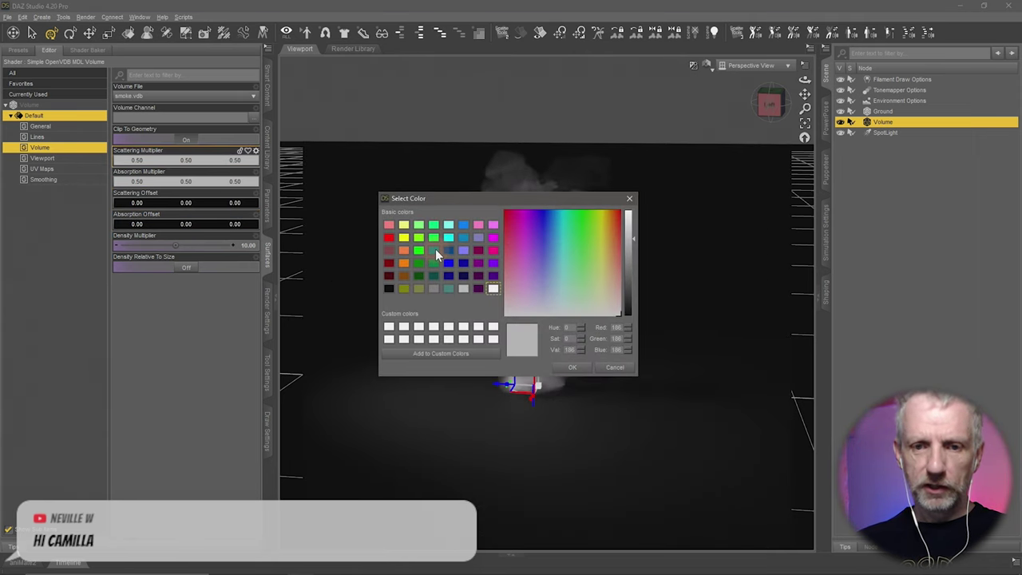
left_click(435, 248)
left_click(581, 371)
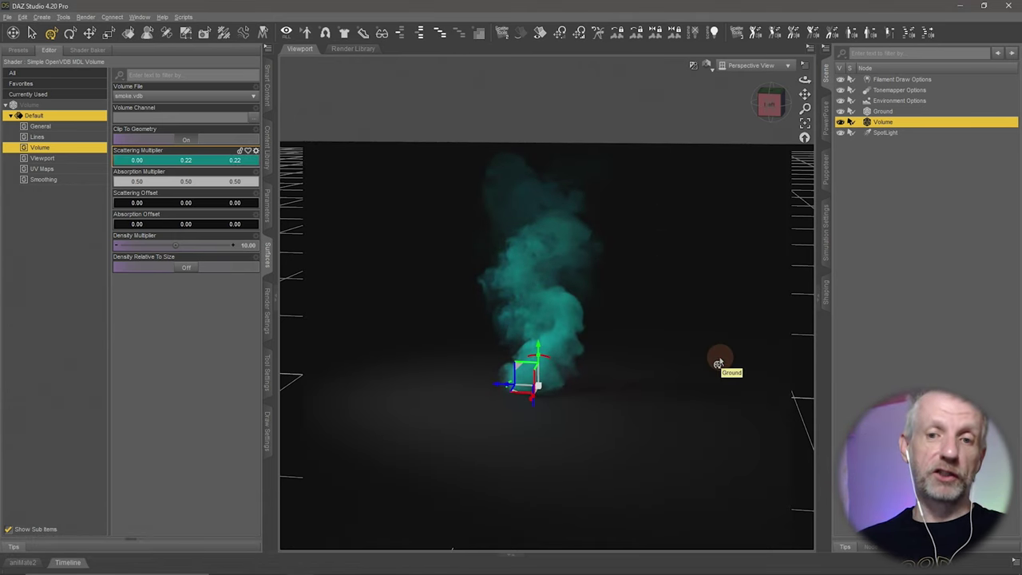
Set the volume's Scattering Multiplier to the light grey basic color (0.54, 0.54, 0.54)
left_click(217, 160)
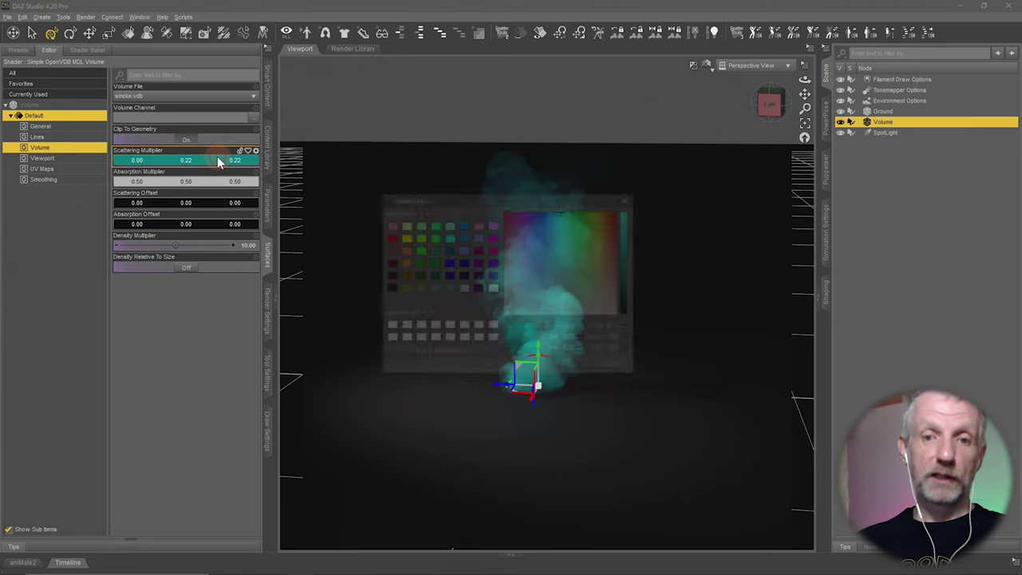
left_click(463, 289)
left_click(572, 367)
left_click(358, 259)
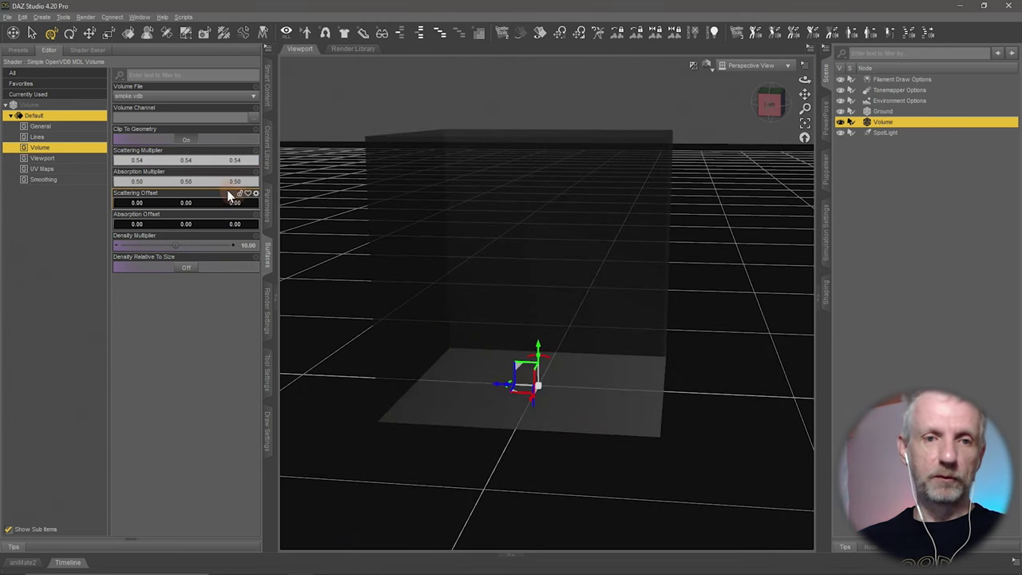
Try a teal Absorption Multiplier (0.00, 0.22, 0.22) on the volume
left_click(218, 181)
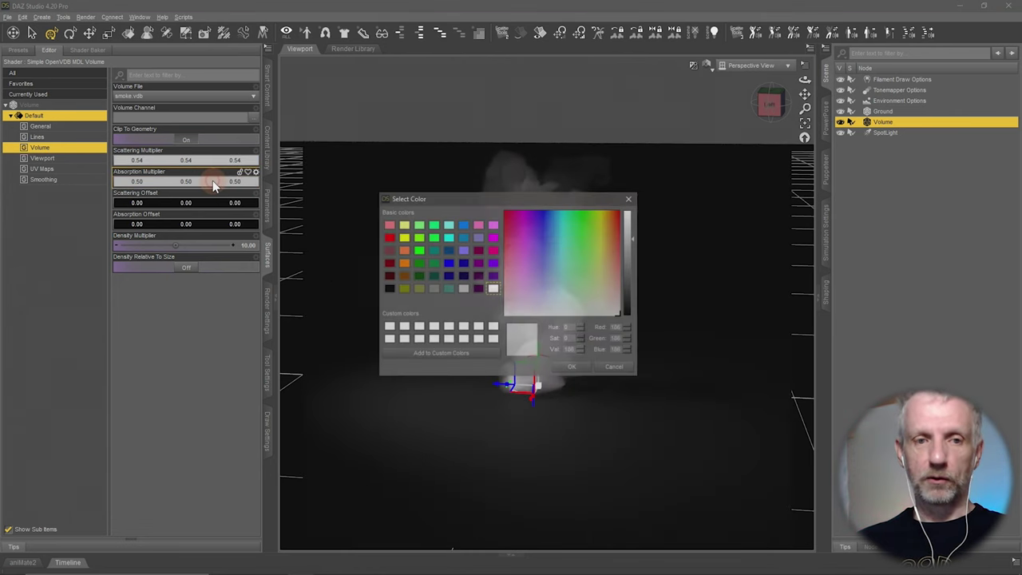
left_click(431, 247)
left_click(573, 368)
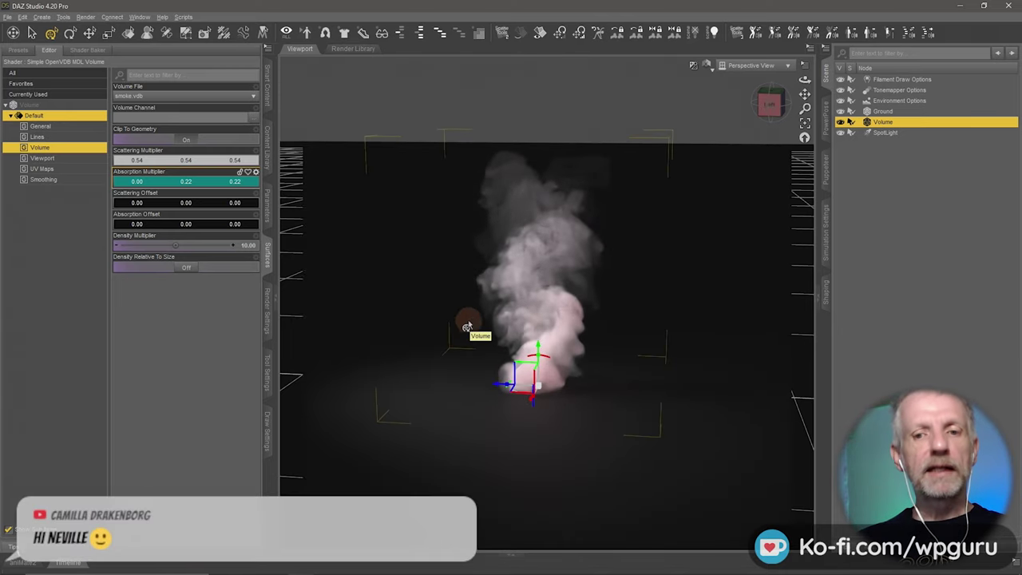
Set the volume's Absorption Multiplier to the white basic color (1.00, 1.00, 1.00)
left_click(216, 186)
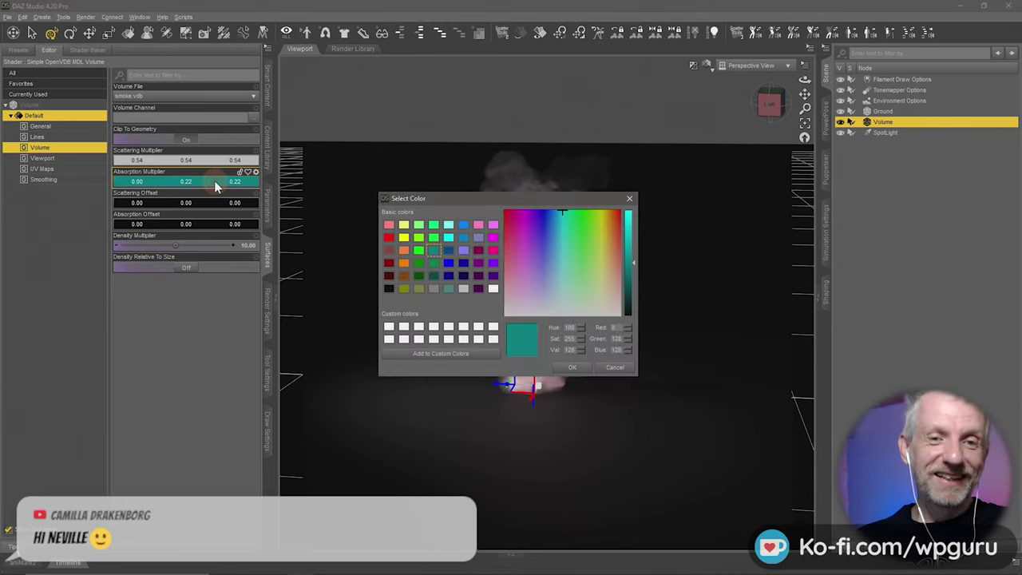
left_click(494, 288)
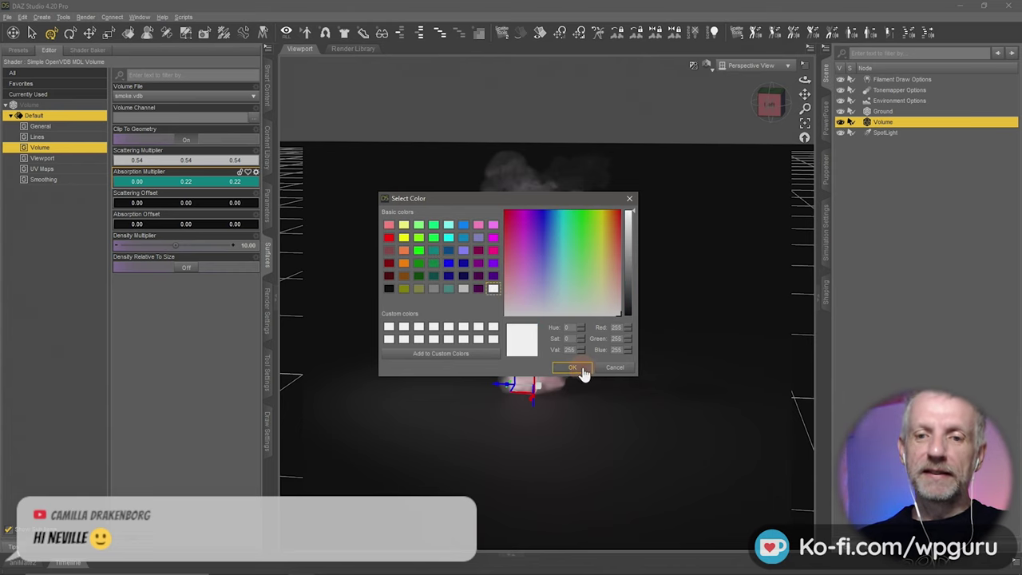
left_click(577, 368)
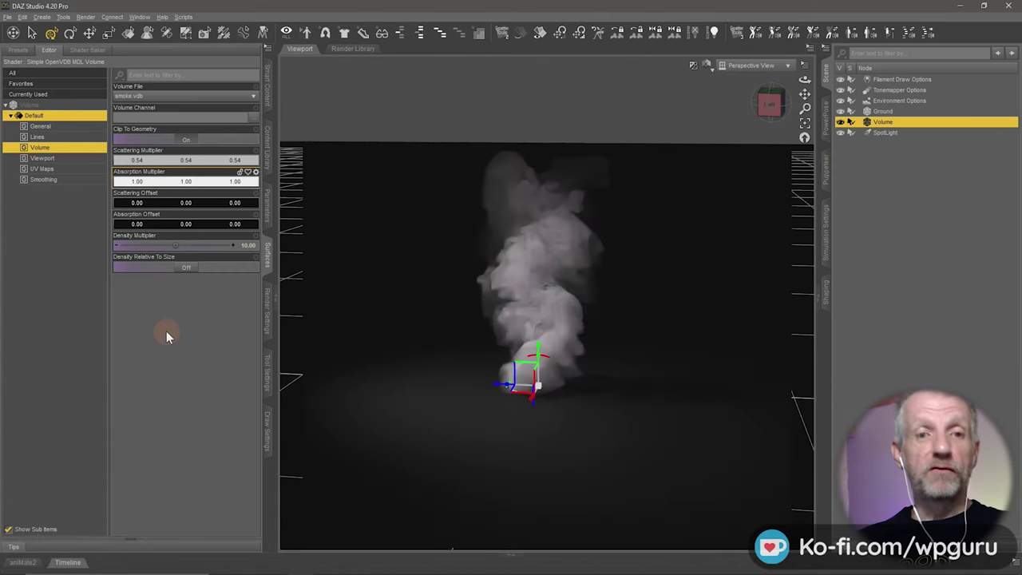
Load explosion.vdb from the explosion.vdb-1.0.0(1) folder in Downloads as the cube's Volume File
left_click(199, 97)
left_click(206, 86)
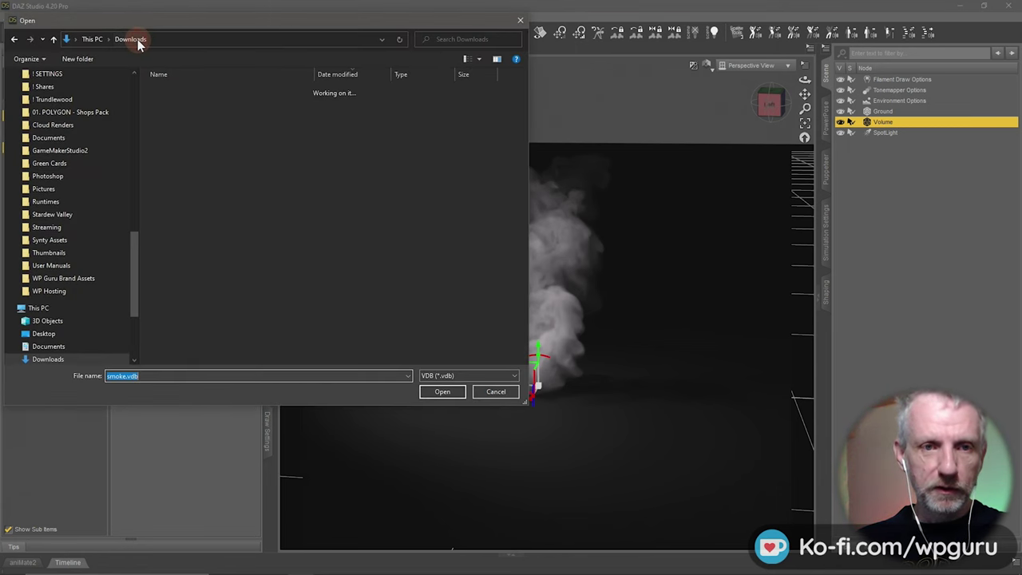
left_click(130, 39)
left_click(240, 127)
double_click(240, 127)
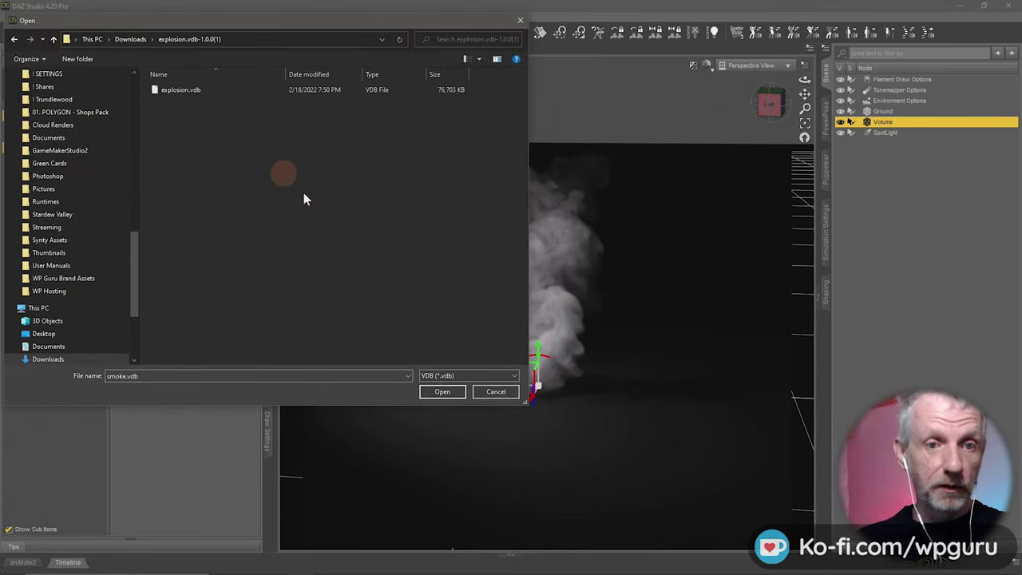
left_click(209, 92)
left_click(442, 392)
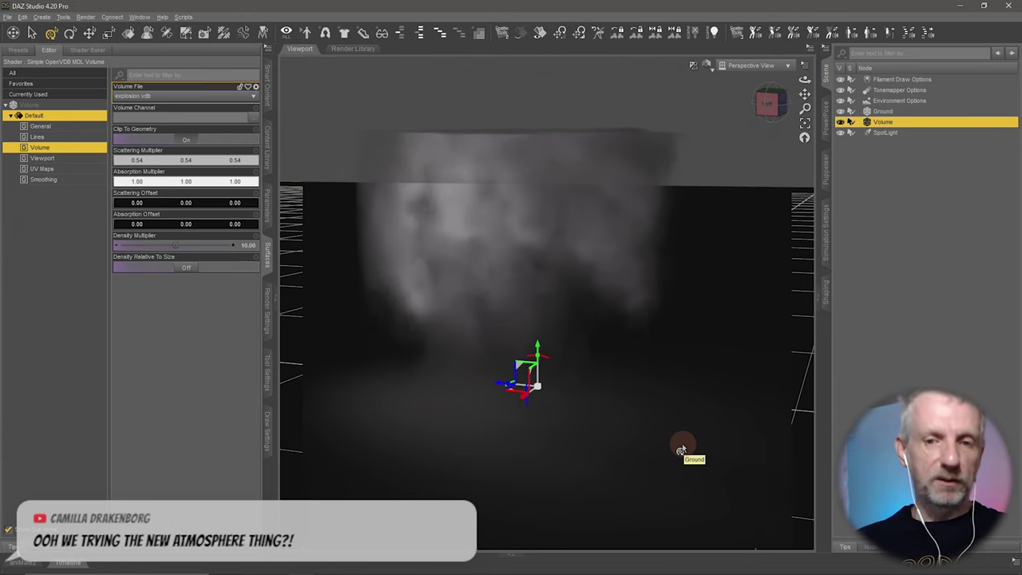
Preview the volume in the Filament (PBR) and Texture Shaded draw styles, then return the viewport to NVIDIA Iray
left_click(707, 64)
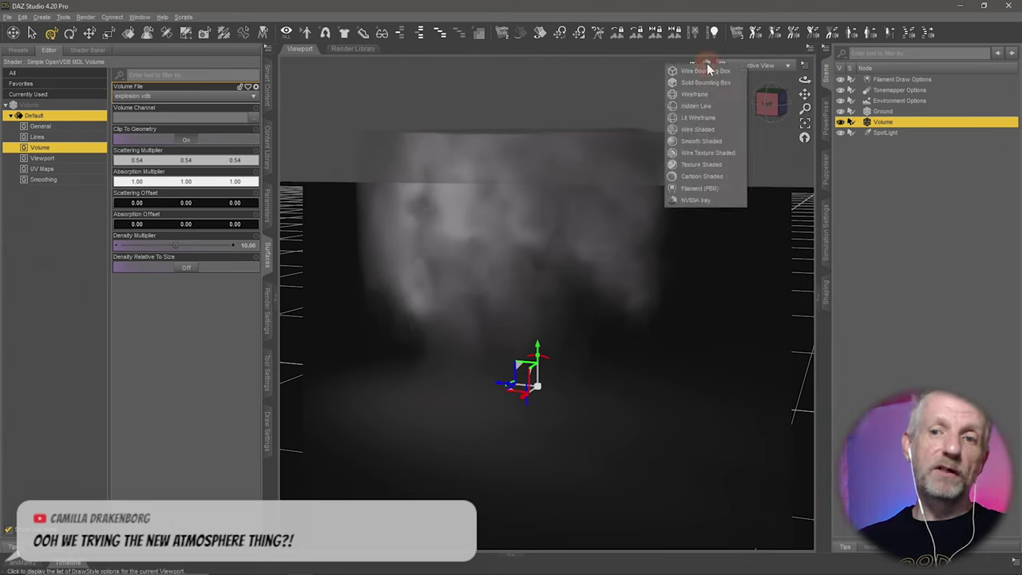
left_click(708, 189)
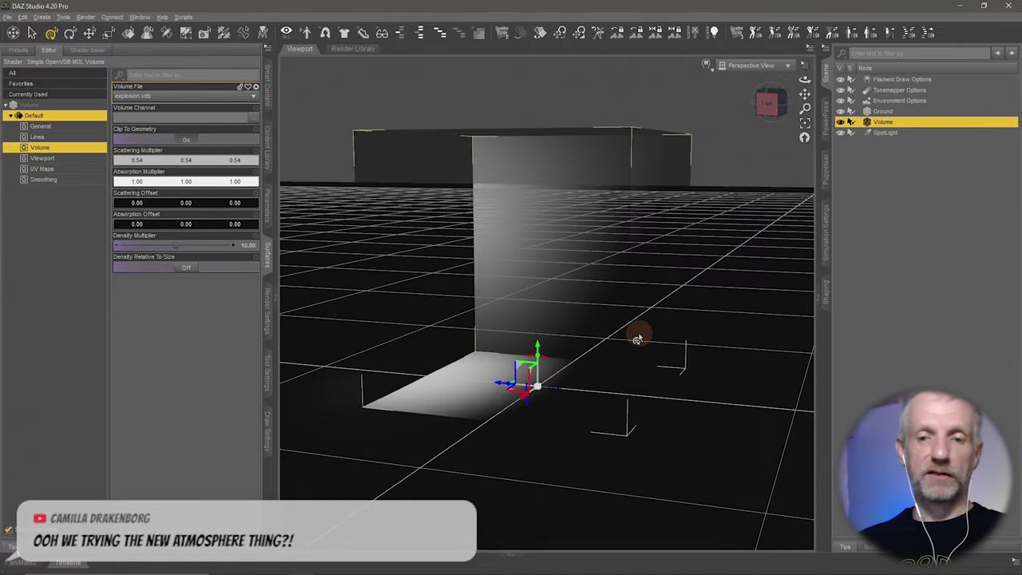
left_click_drag(634, 338, 642, 295)
left_click(706, 64)
left_click(731, 171)
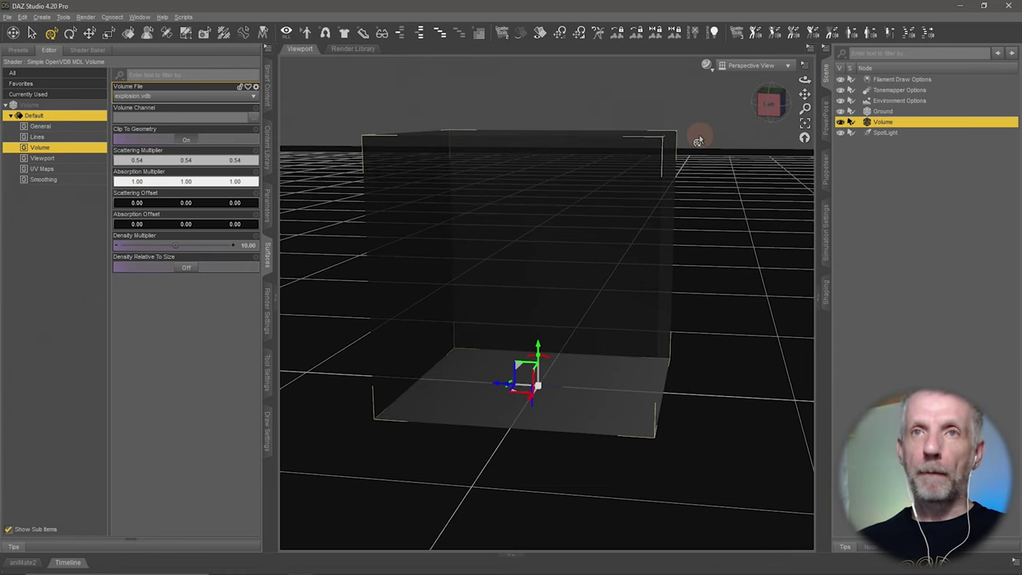
left_click(708, 66)
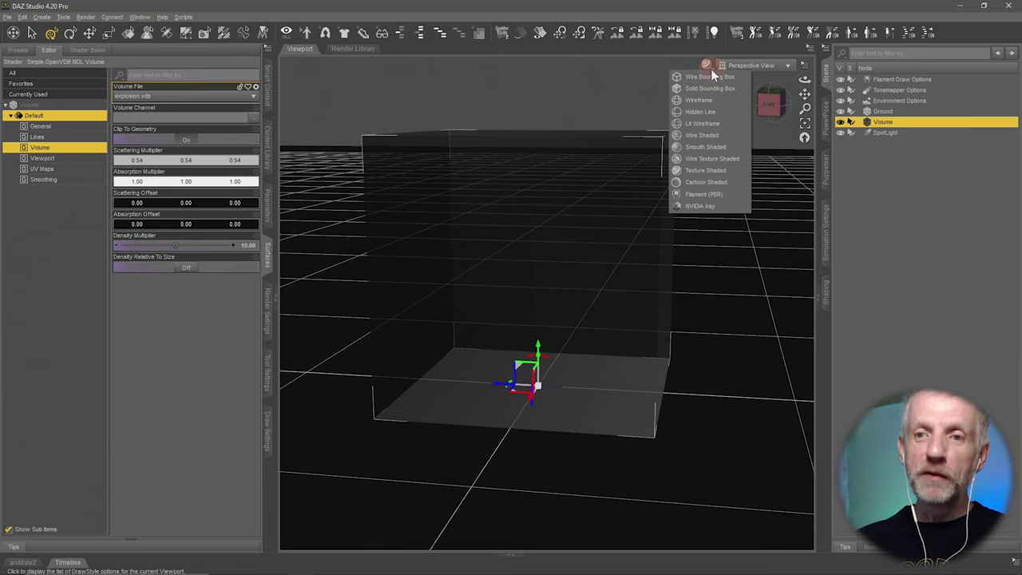
left_click(718, 206)
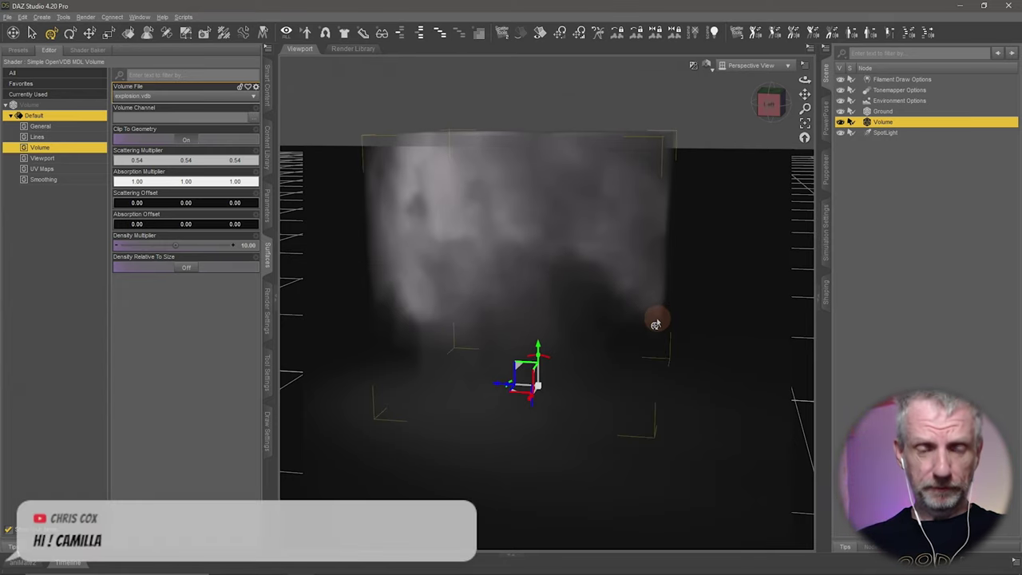
left_click_drag(655, 324, 657, 315)
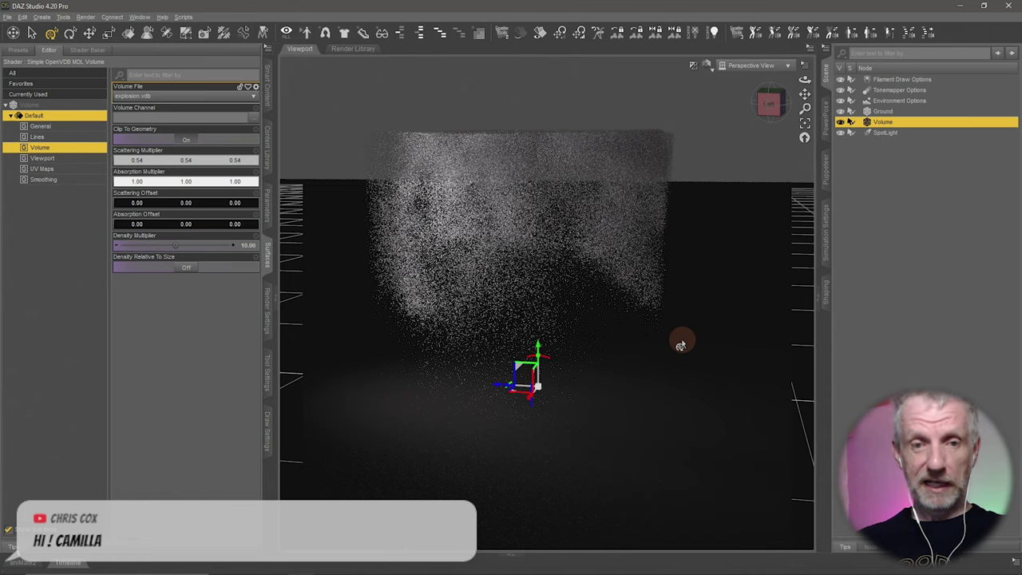
left_click(254, 117)
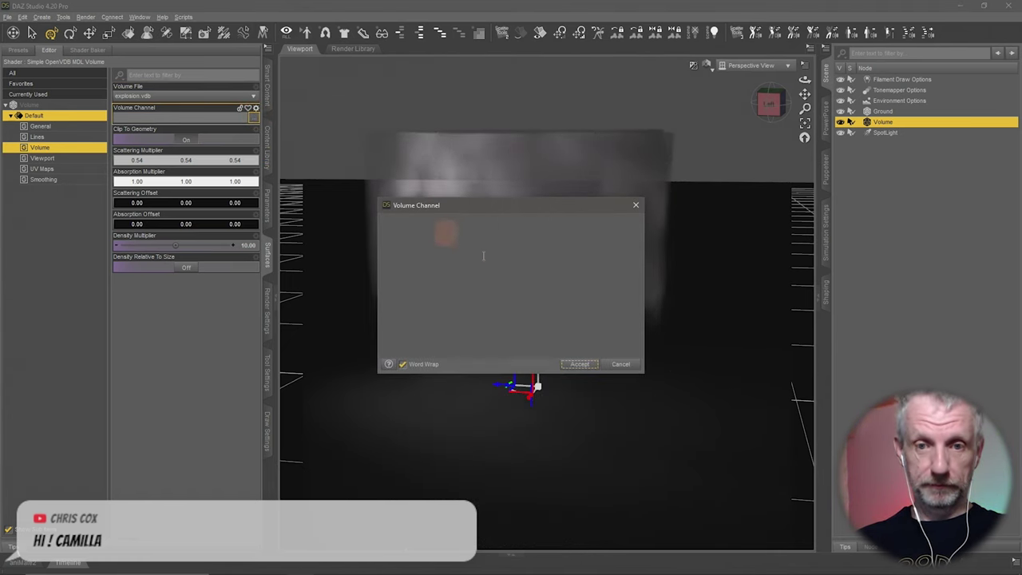
left_click(461, 296)
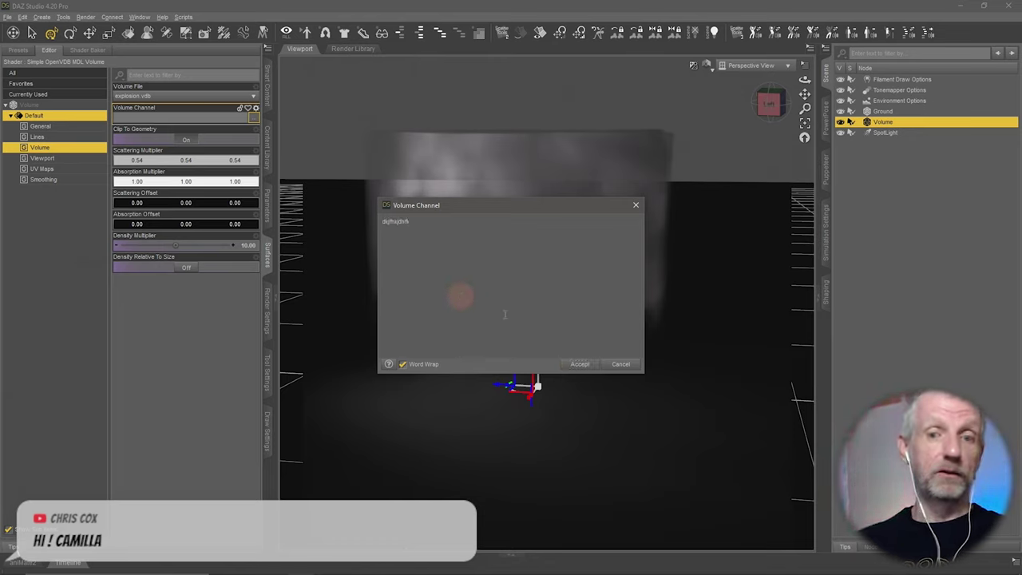
left_click(621, 365)
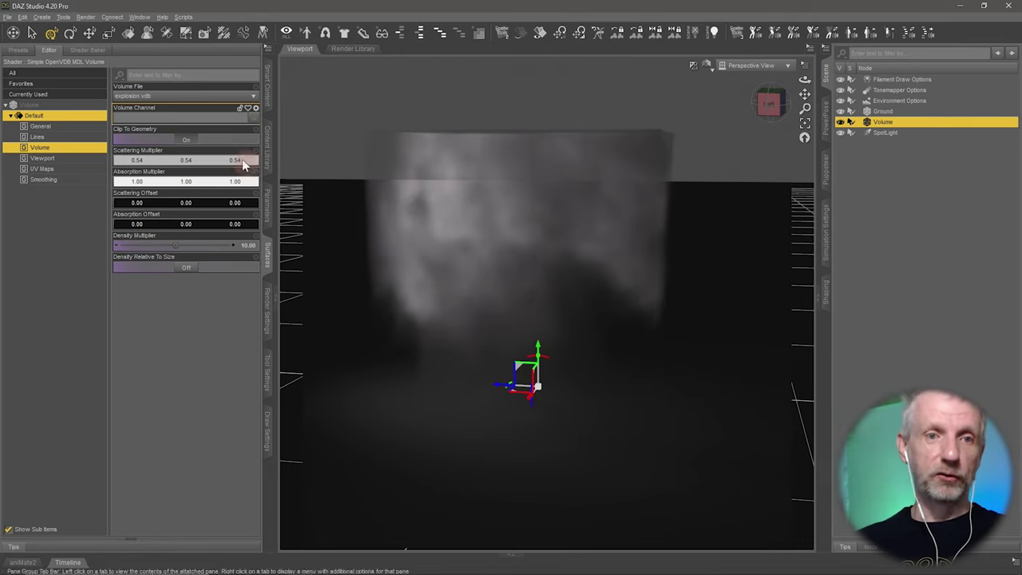
Load fire.vdb from the fire.vdb-1.0.0 folder in Downloads as the cube's Volume File
left_click(179, 100)
left_click(184, 87)
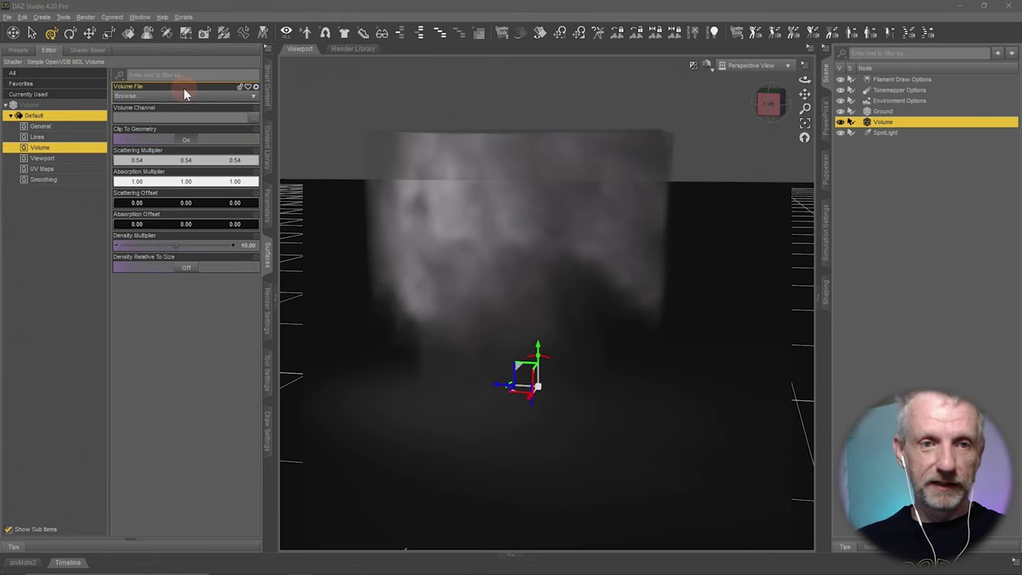
left_click(130, 38)
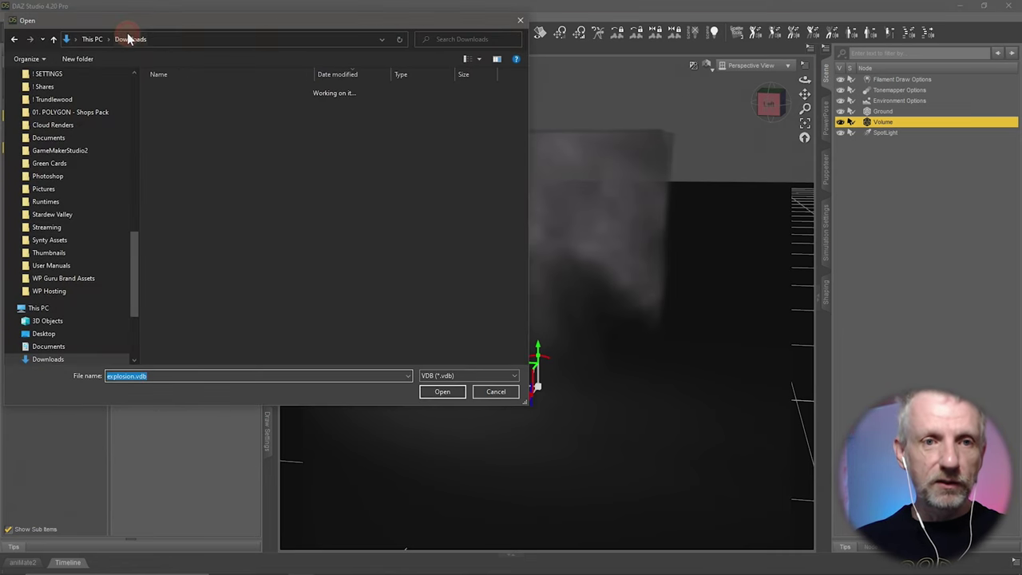
double_click(242, 116)
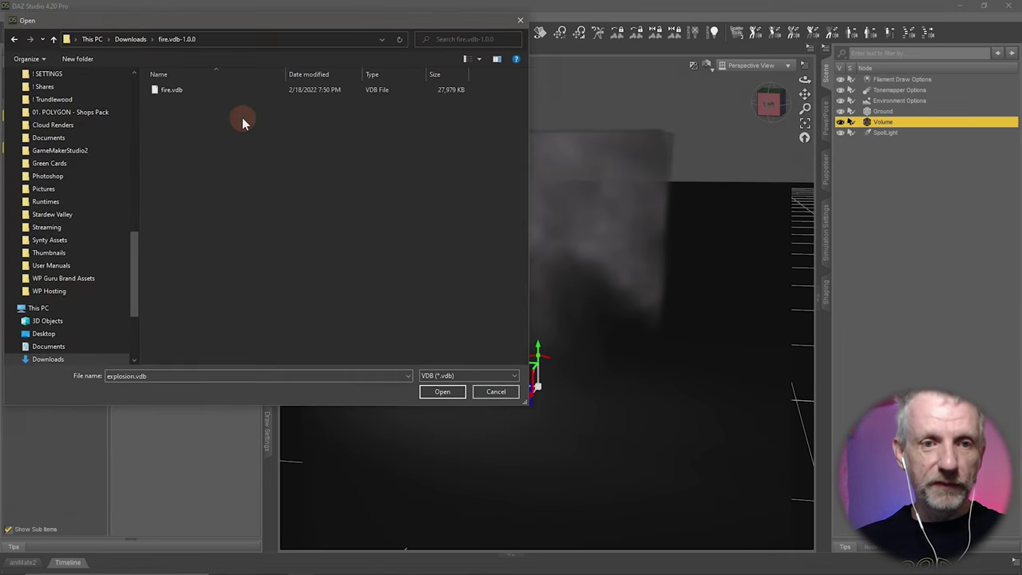
left_click(189, 91)
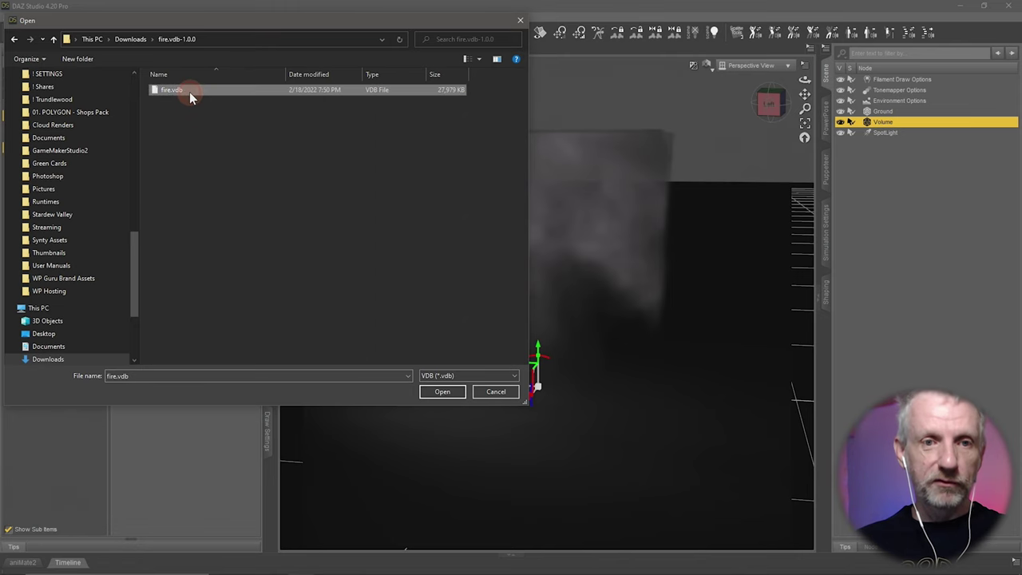
left_click(437, 390)
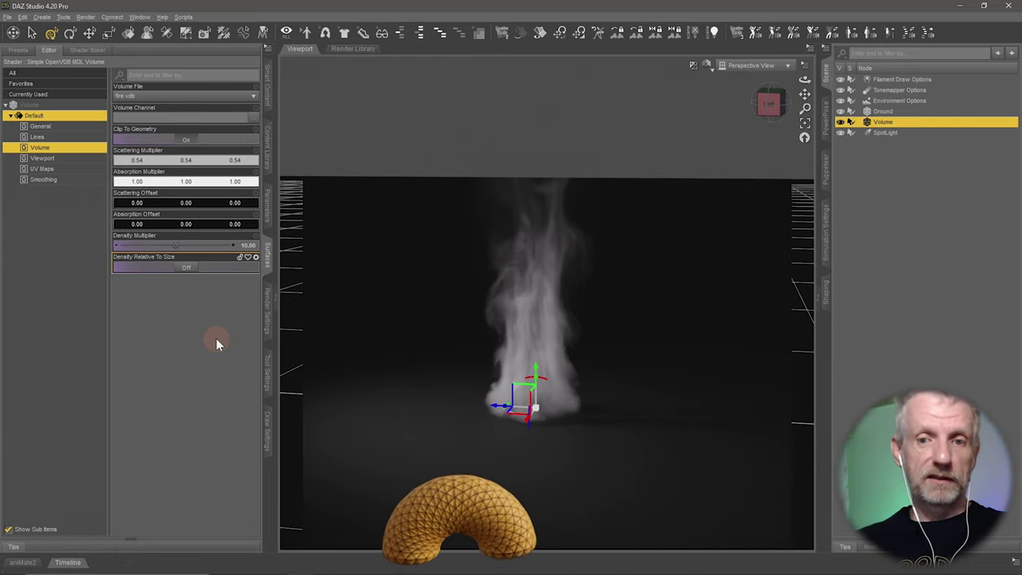
Switch to the browser and look over the sample models on the OpenVDB download page
key("alt+Tab")
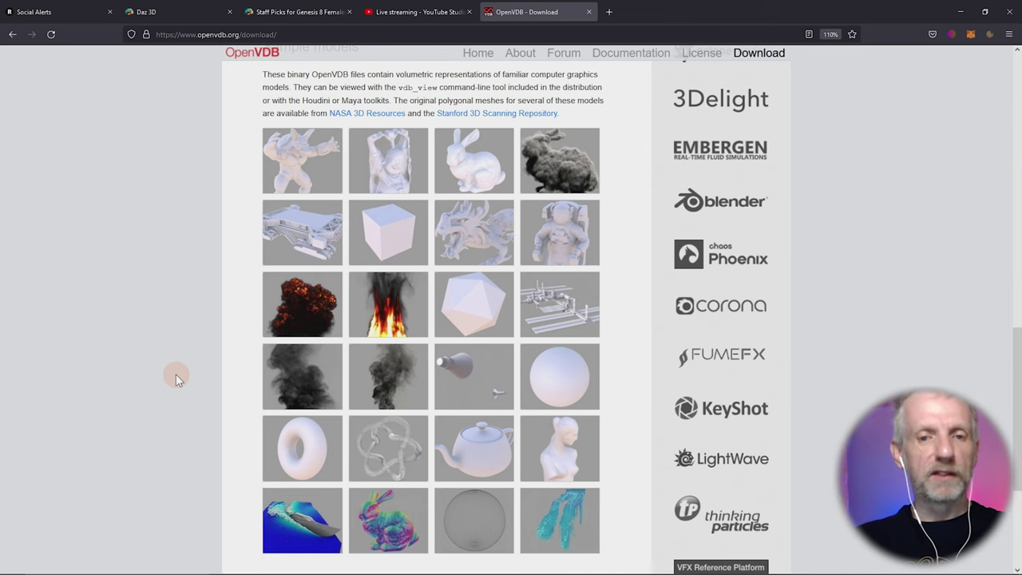
key("alt+Tab")
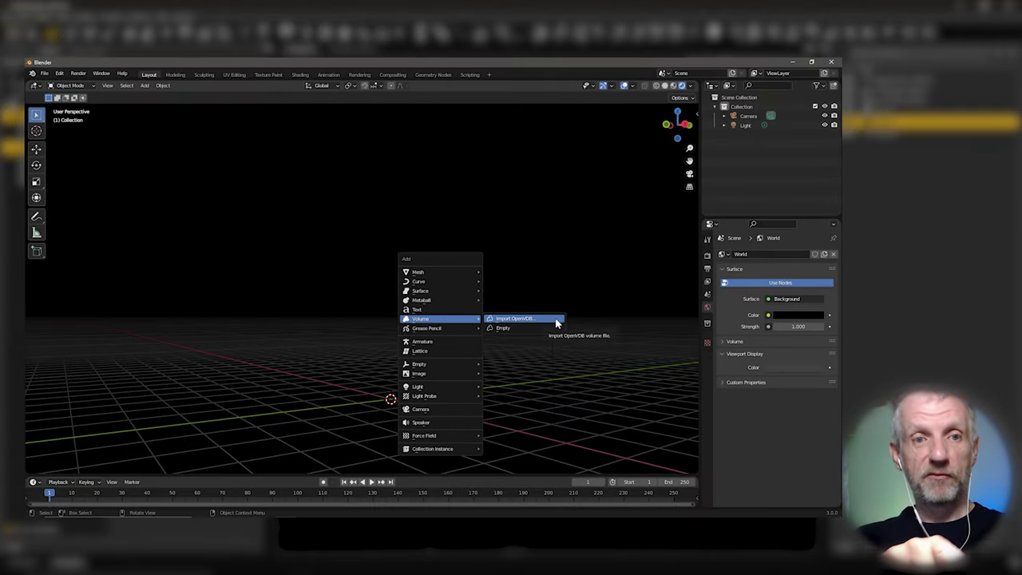
In Blender, import fire.vdb from the fire.vdb-1.0.0 folder in Downloads as an OpenVDB volume
left_click(552, 324)
left_click(272, 300)
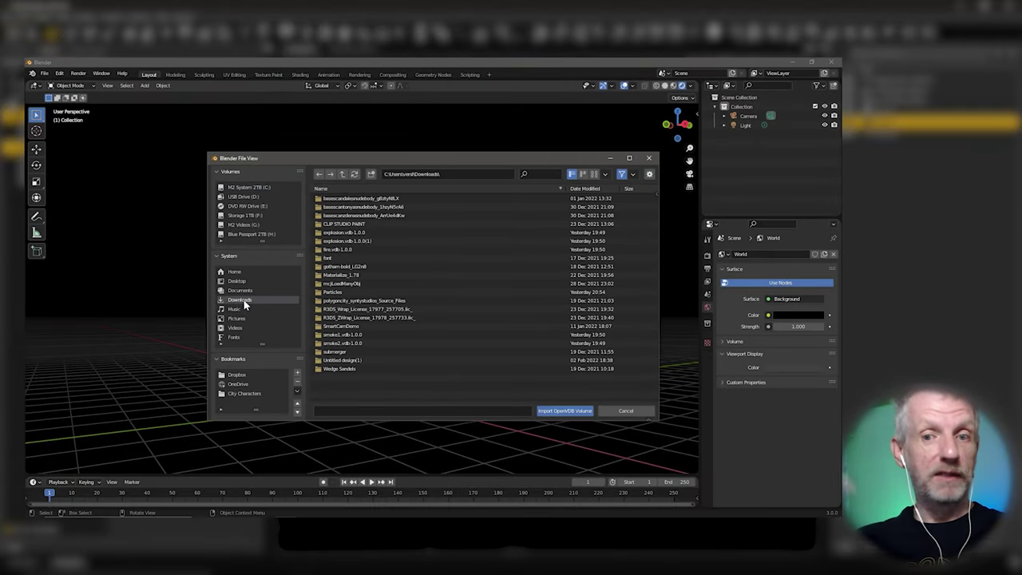
double_click(353, 248)
left_click(367, 199)
left_click(565, 411)
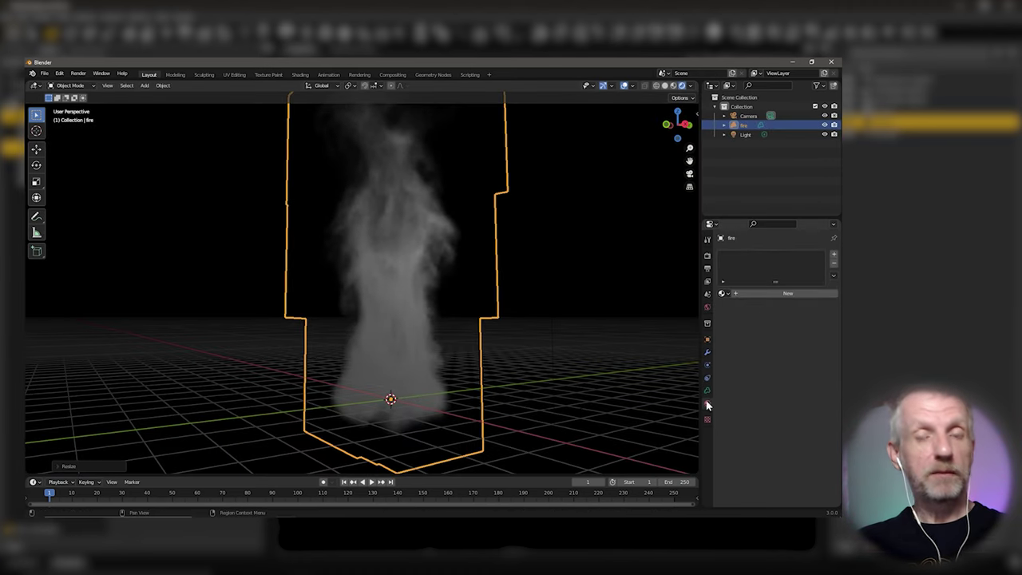
Create a new material for the fire volume and set its Blackbody Intensity to 1
left_click(765, 293)
scroll(732, 341, "down", 2)
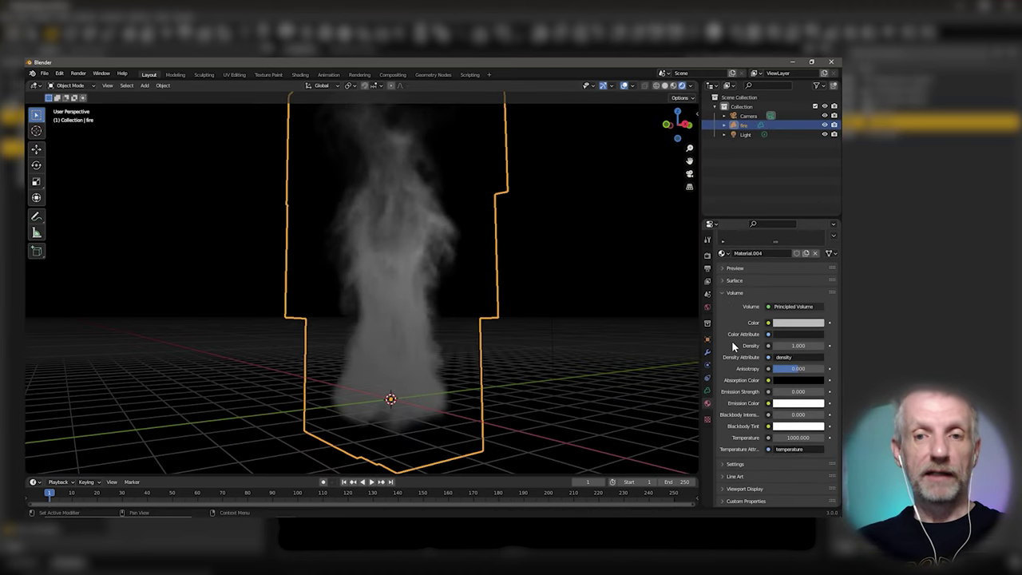
left_click(812, 414)
type("1")
key("Return")
Set the fire material's Temperature to 100, then reduce it to 75
left_click(790, 437)
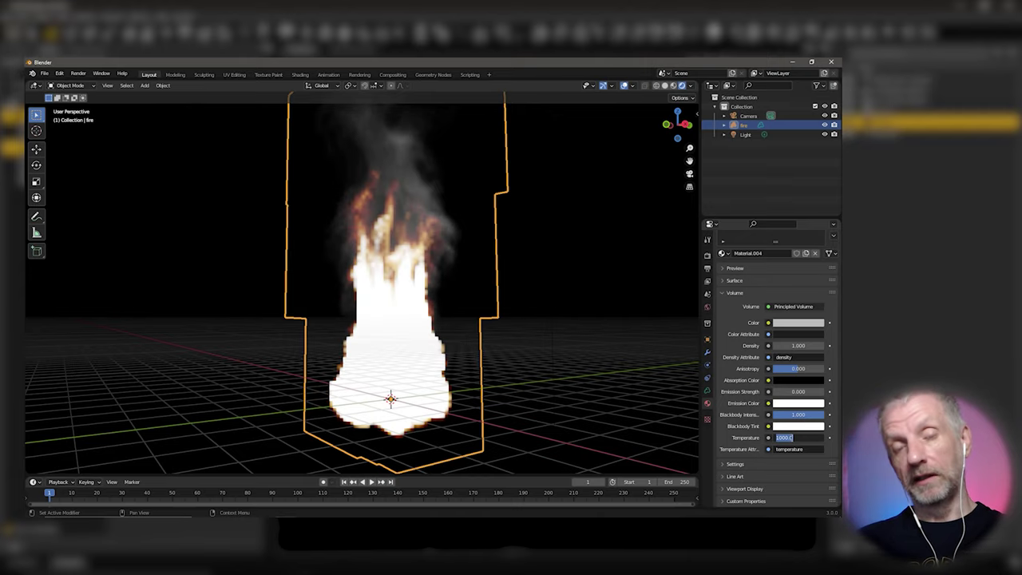
type("100")
key("Return")
middle_click_drag(511, 383, 559, 395)
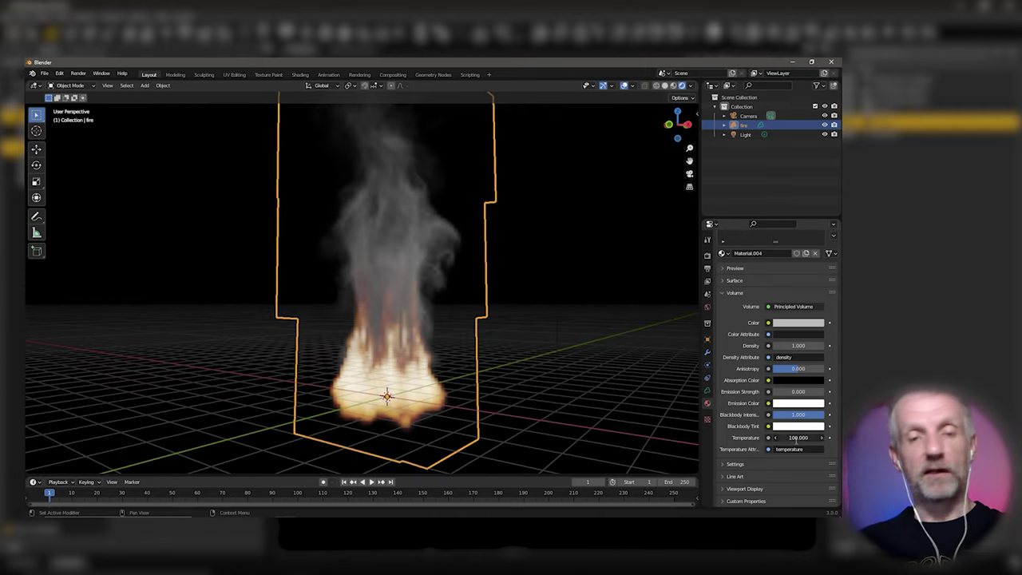
double_click(791, 438)
type("75")
key("Return")
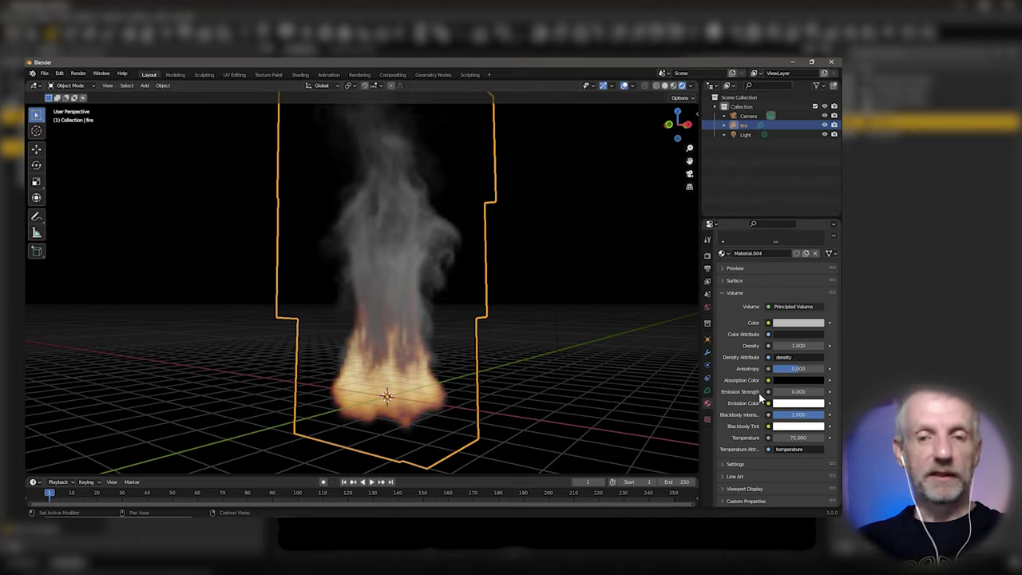
Change the fire material's Emission Color to a yellow-orange
left_click(793, 404)
left_click(787, 297)
mouse_move(631, 407)
middle_mouse_down()
mouse_move(517, 406)
mouse_move(613, 407)
middle_mouse_up()
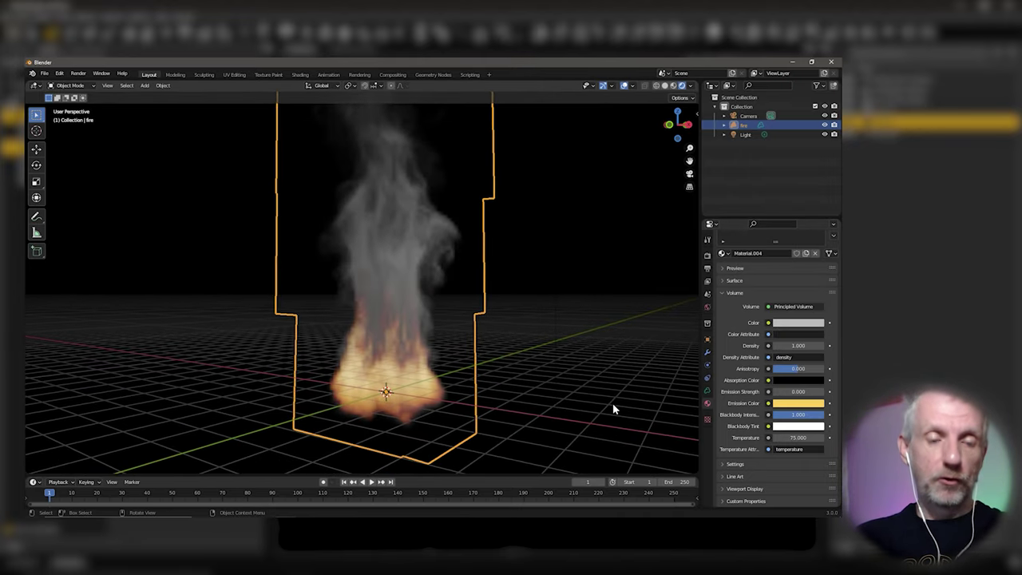
Set the fire material's Emission Strength to 1, then reduce it to 0.5 and to 0.3
double_click(795, 391)
type("1")
key("Return")
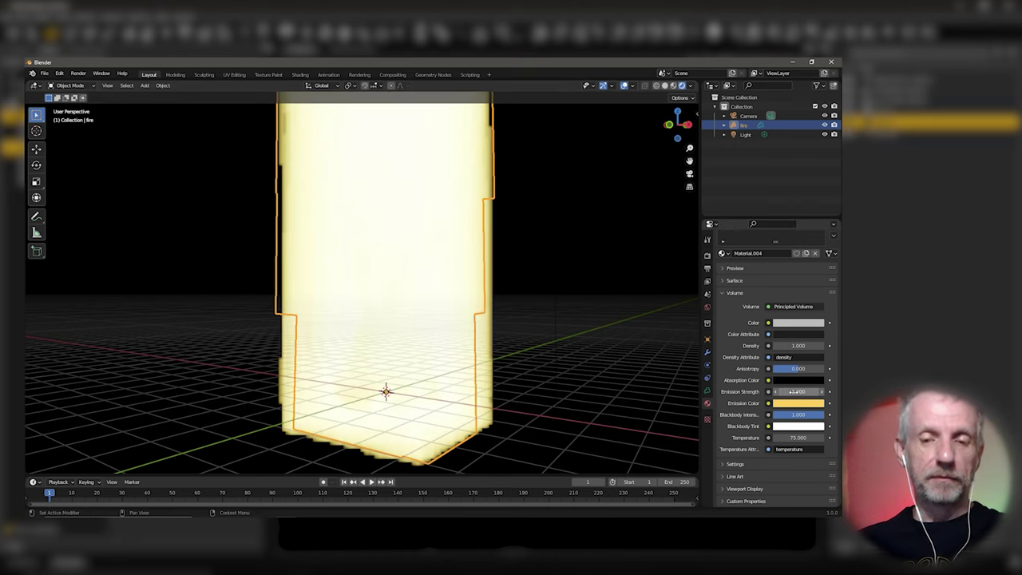
double_click(795, 392)
type("0.5")
key("Return")
double_click(795, 392)
type("0.3")
key("Return")
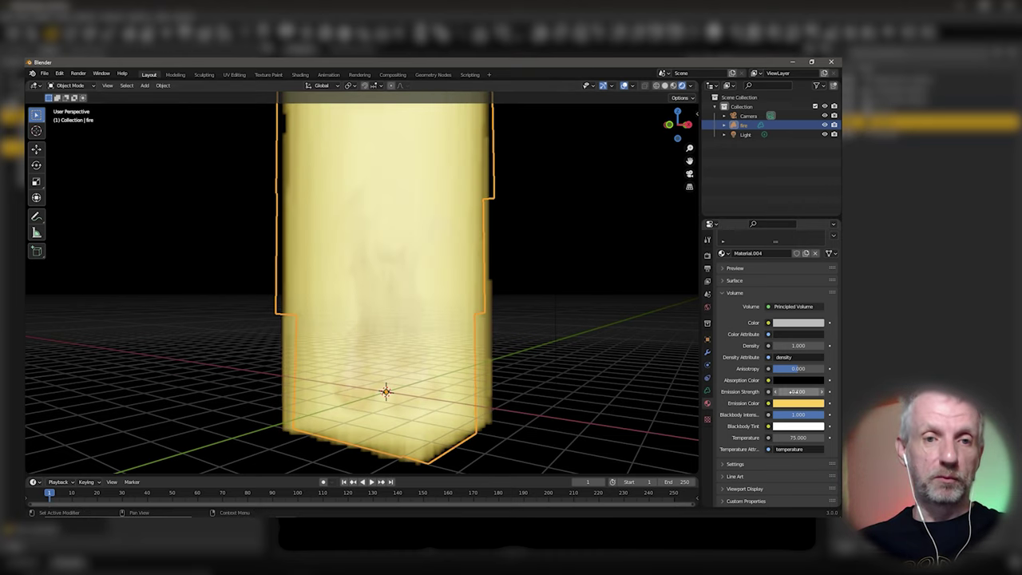
Reduce the fire material's Emission Strength to 0.001
double_click(794, 391)
key("Return")
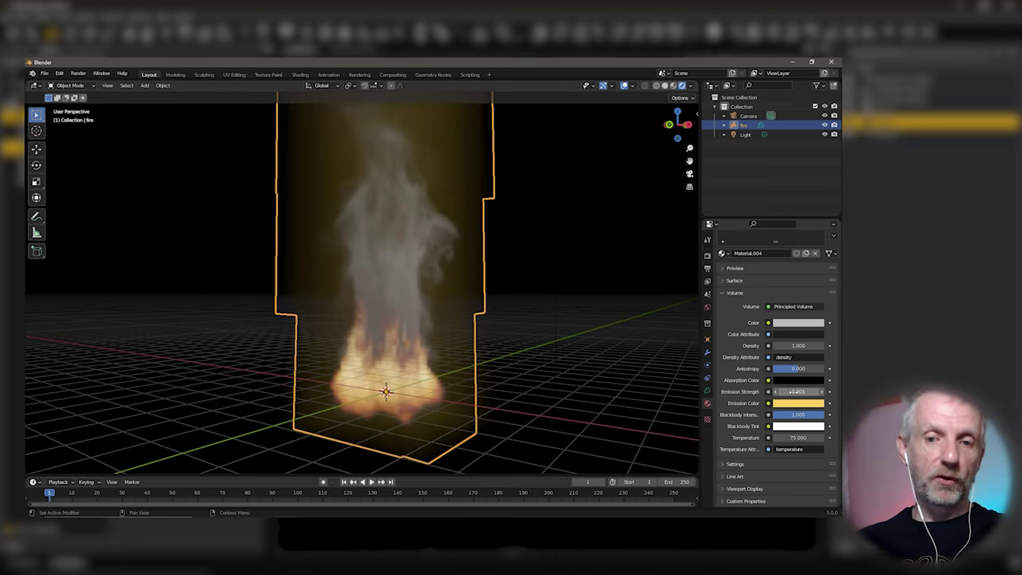
left_click(801, 392)
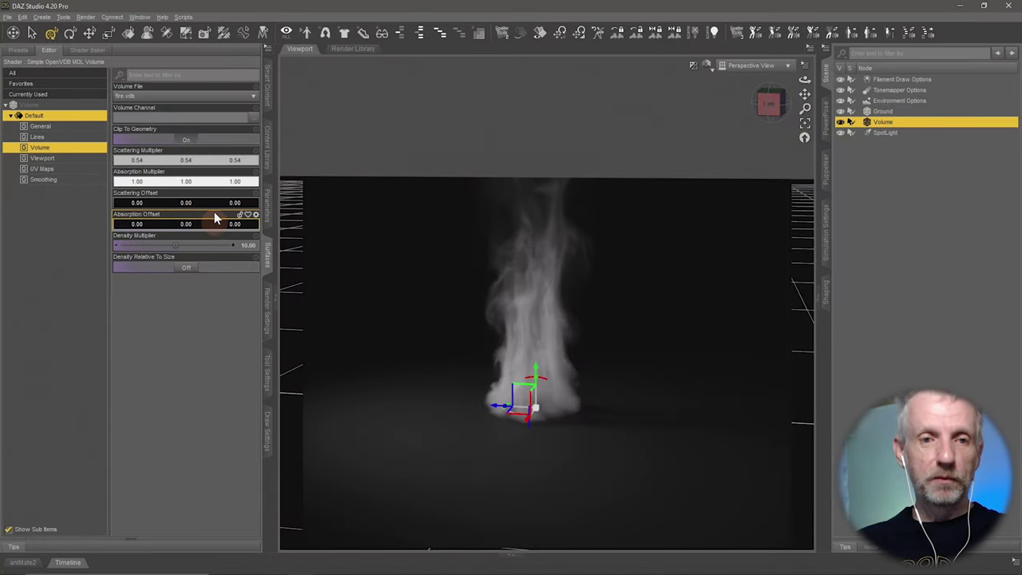
Switch to DAZ Studio and change the fire volume's Scattering Multiplier from grey to an orange colour
left_click(217, 162)
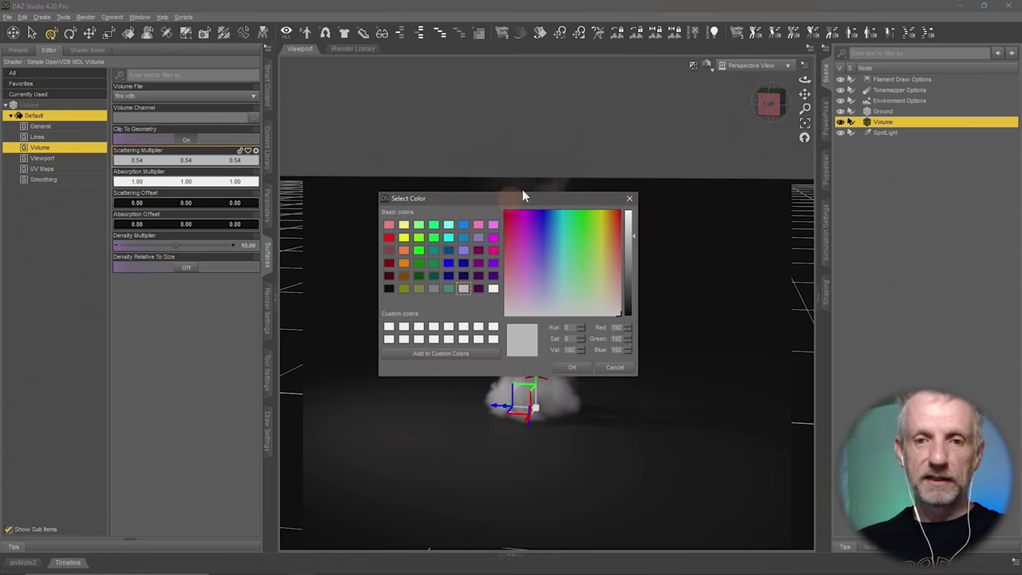
left_click_drag(513, 195, 300, 171)
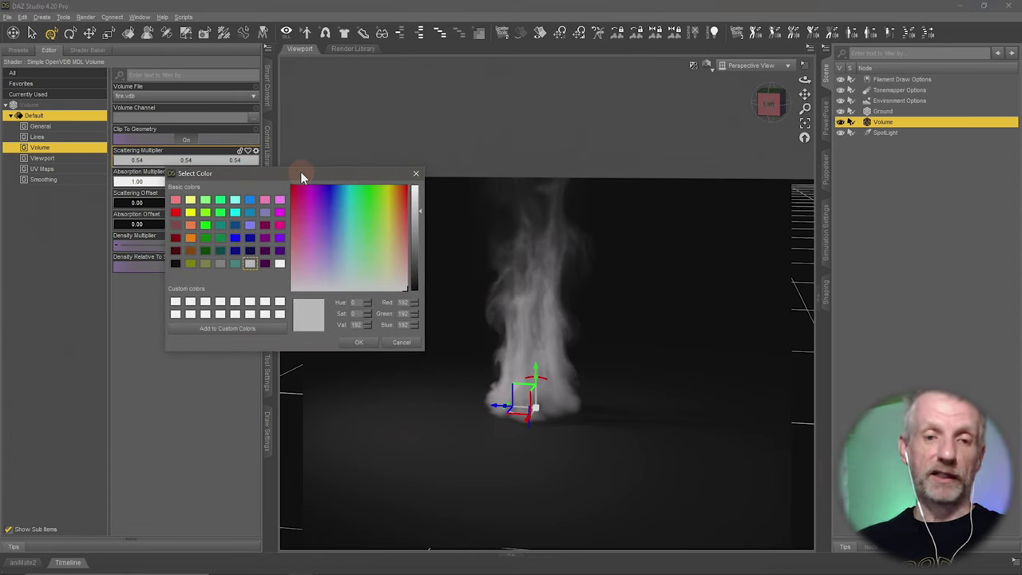
left_click(190, 238)
left_click_drag(395, 197, 400, 207)
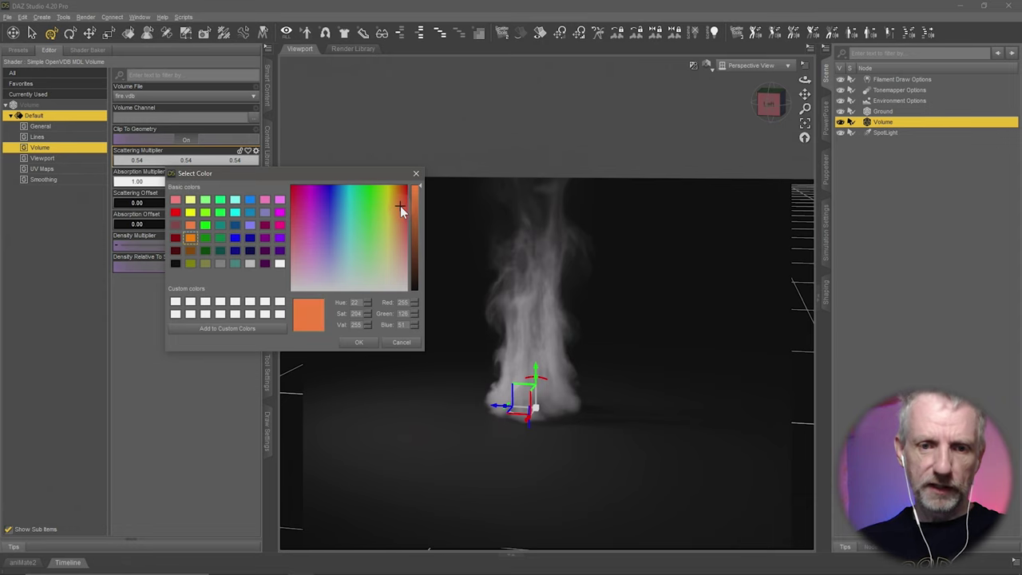
left_click(352, 344)
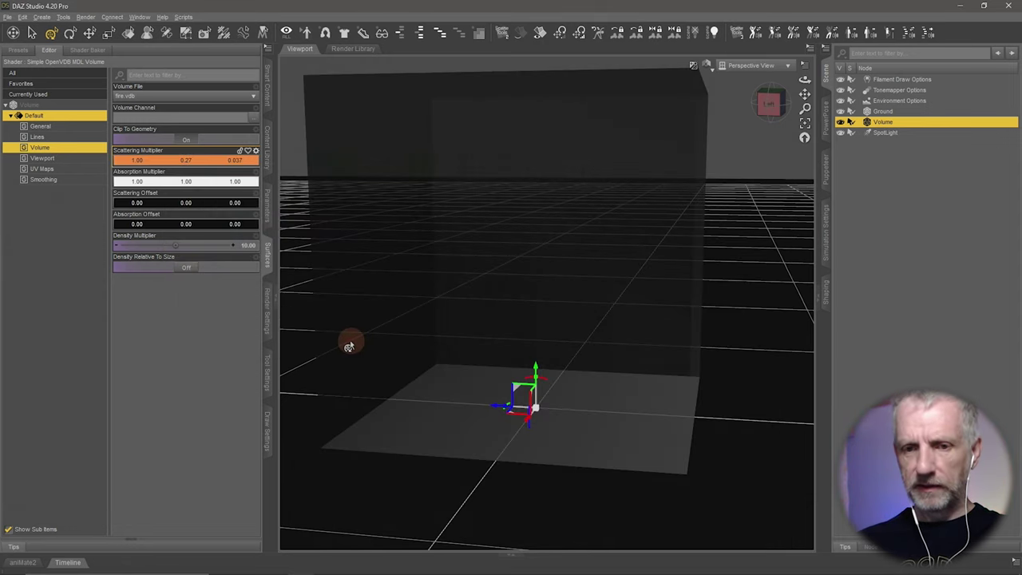
Change the fire volume's Scattering Multiplier to yellow and darken it to 0.33, 0.33, 0.062
left_click(204, 160)
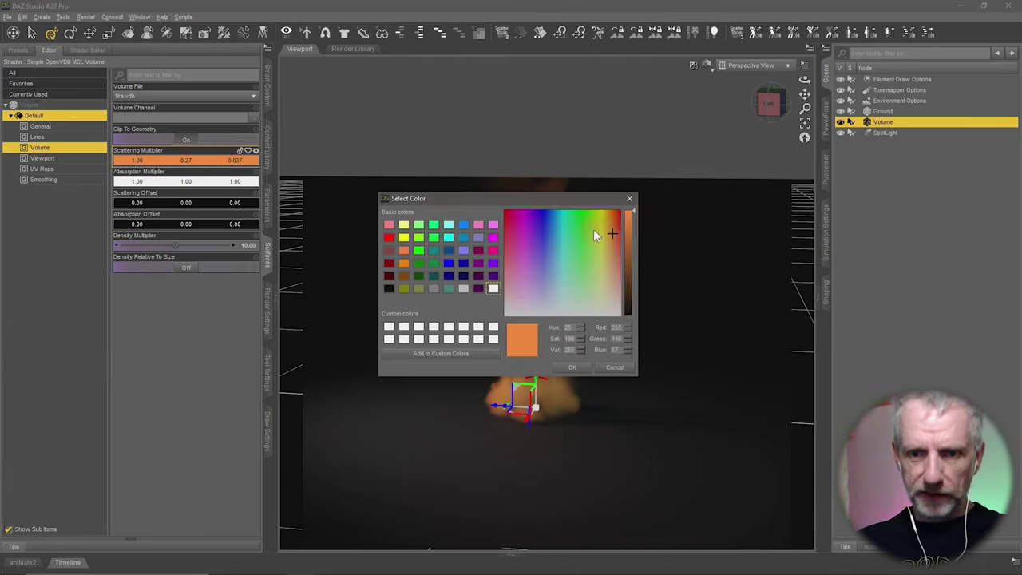
left_click_drag(612, 232, 600, 232)
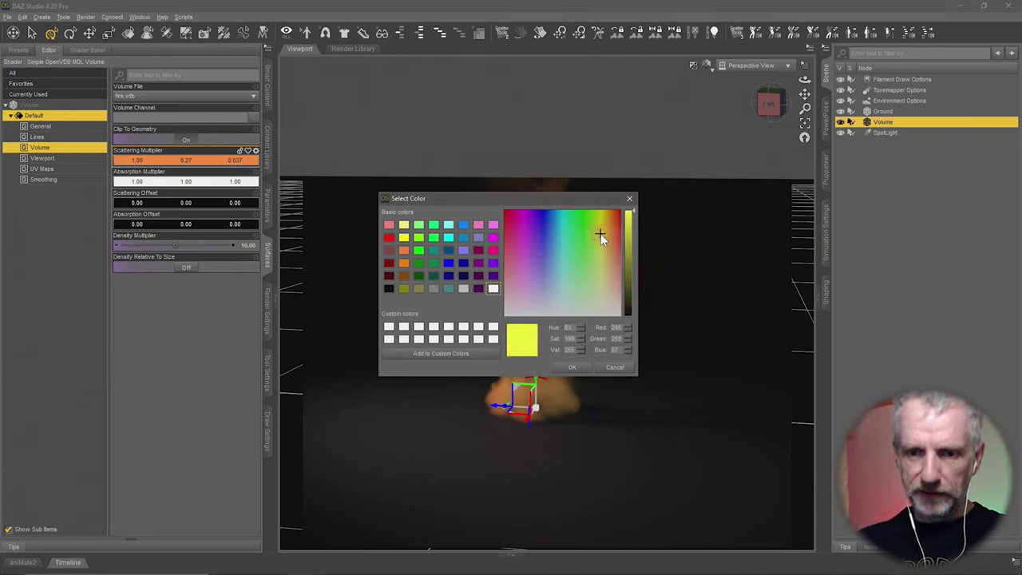
left_click(572, 366)
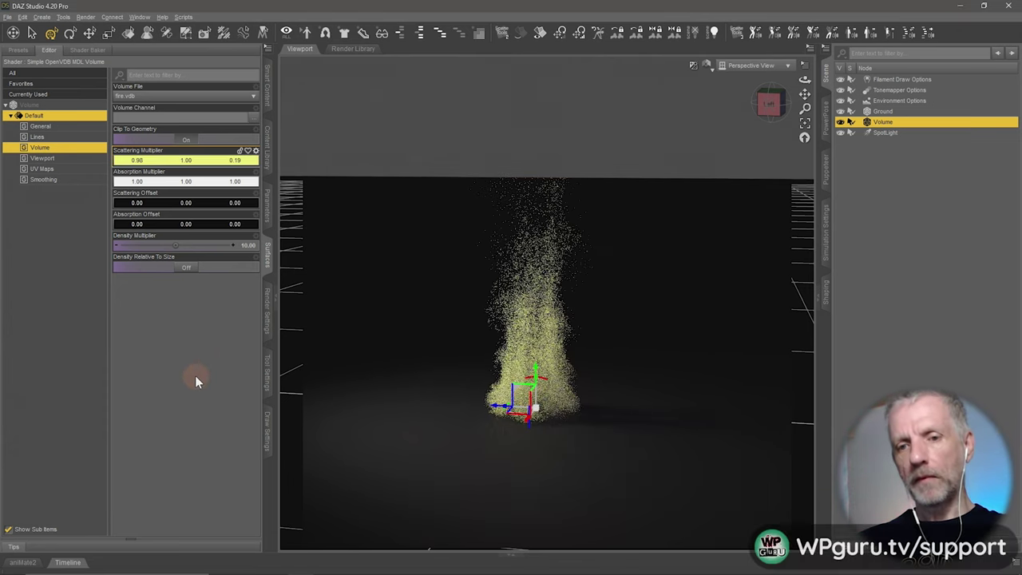
left_click(213, 159)
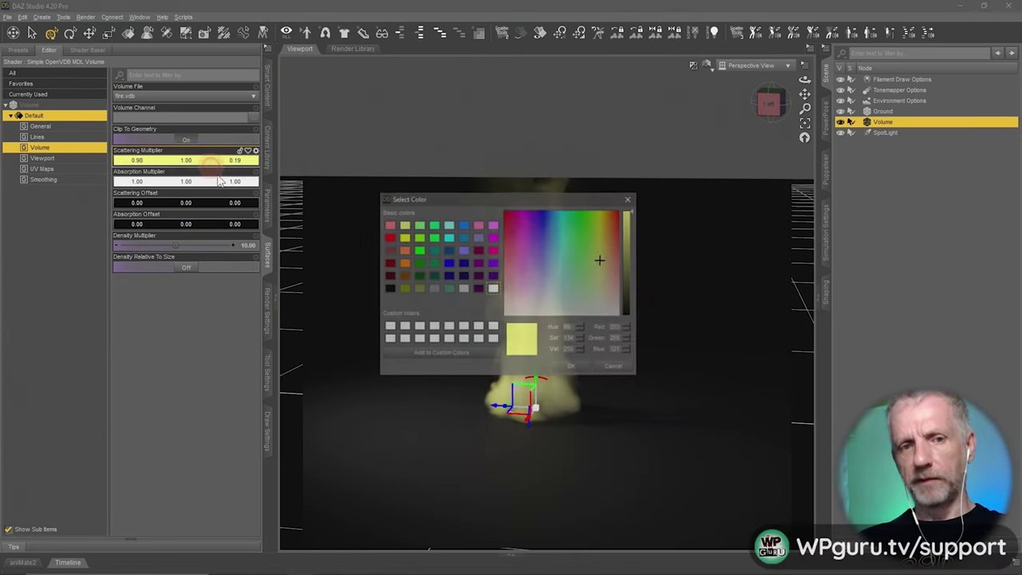
left_click(629, 251)
left_click(572, 366)
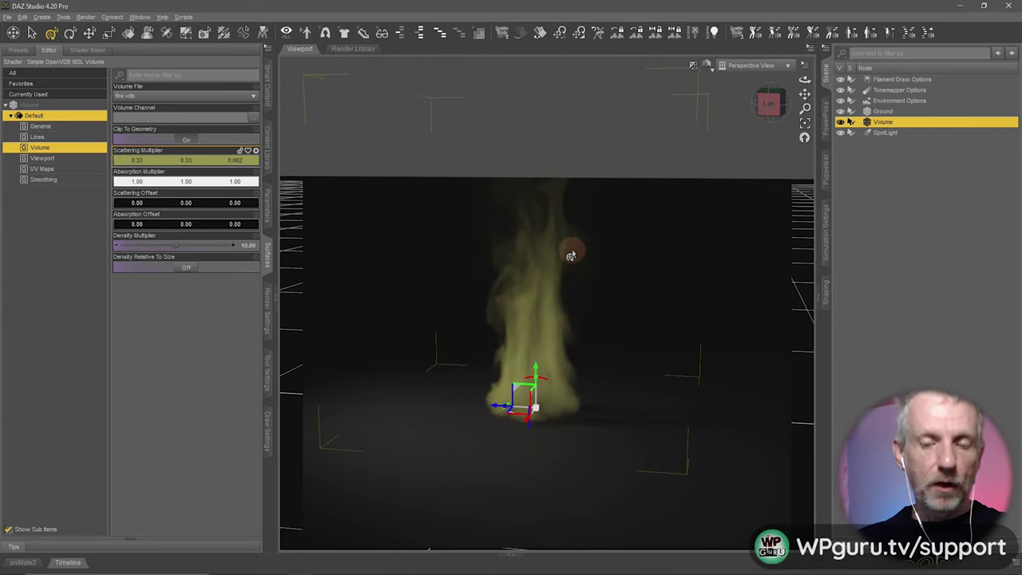
Create a new point light and raise it into the base of the fire, to a height of about 7.8
left_click(37, 17)
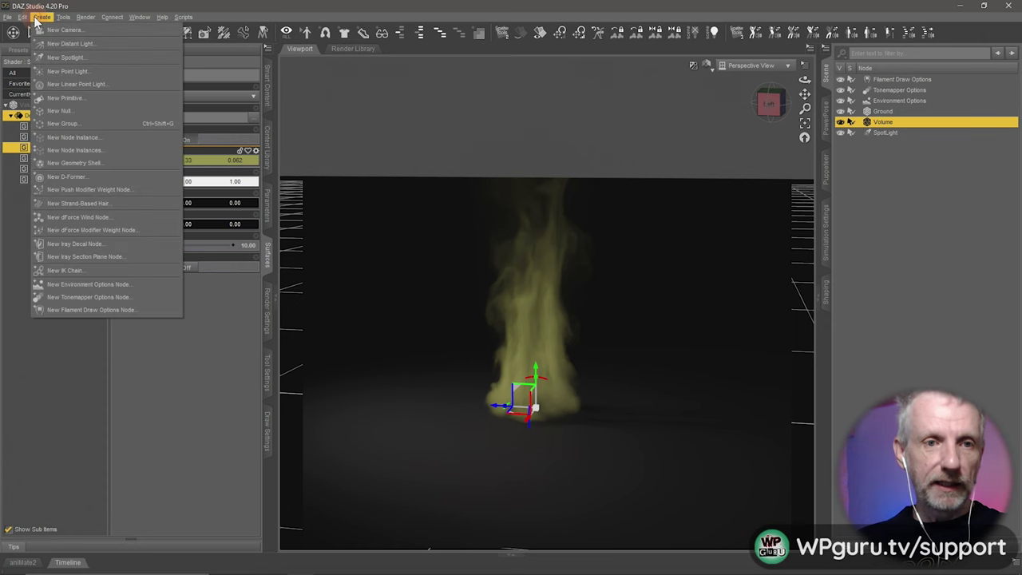
left_click(81, 70)
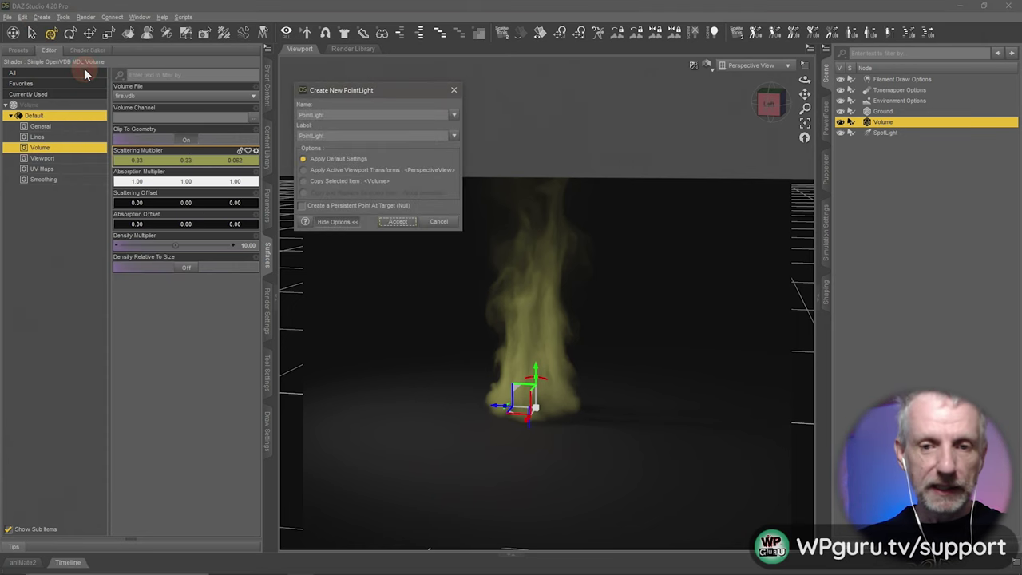
left_click(357, 183)
left_click(397, 222)
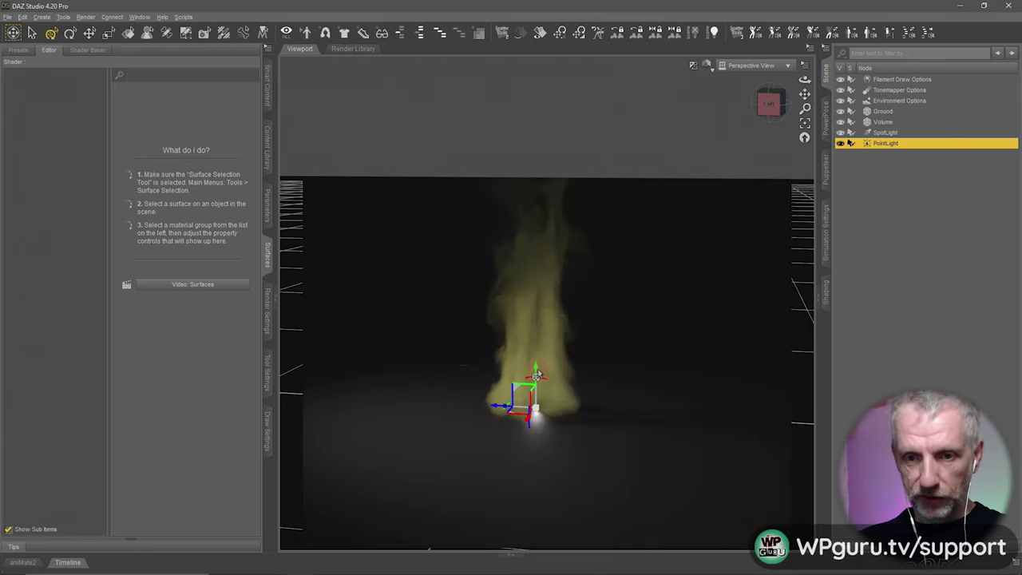
left_click_drag(533, 375, 535, 349)
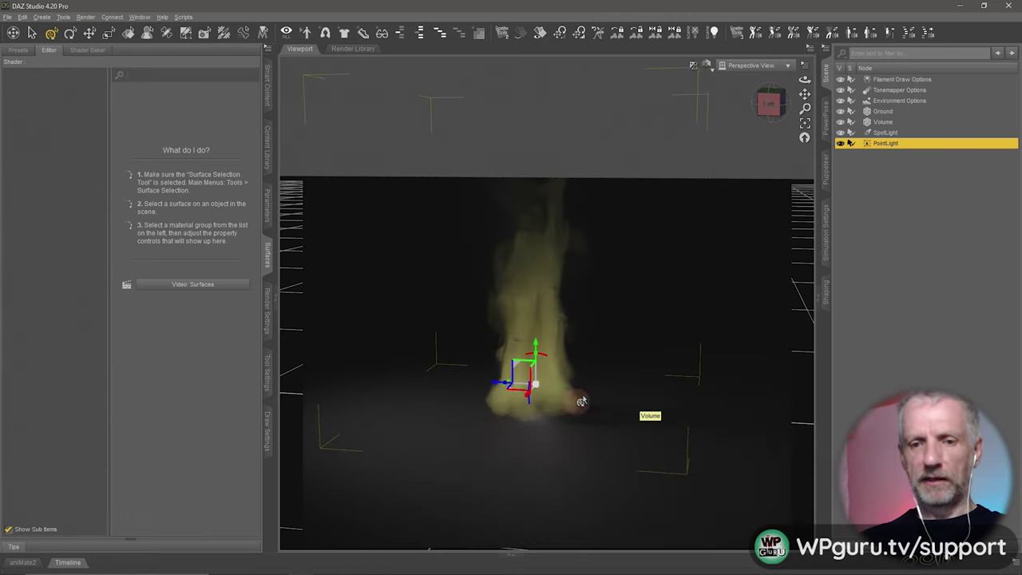
Set the point light's Luminous Flux to 10000 lumen and raise the light slightly within the fire
left_click(267, 217)
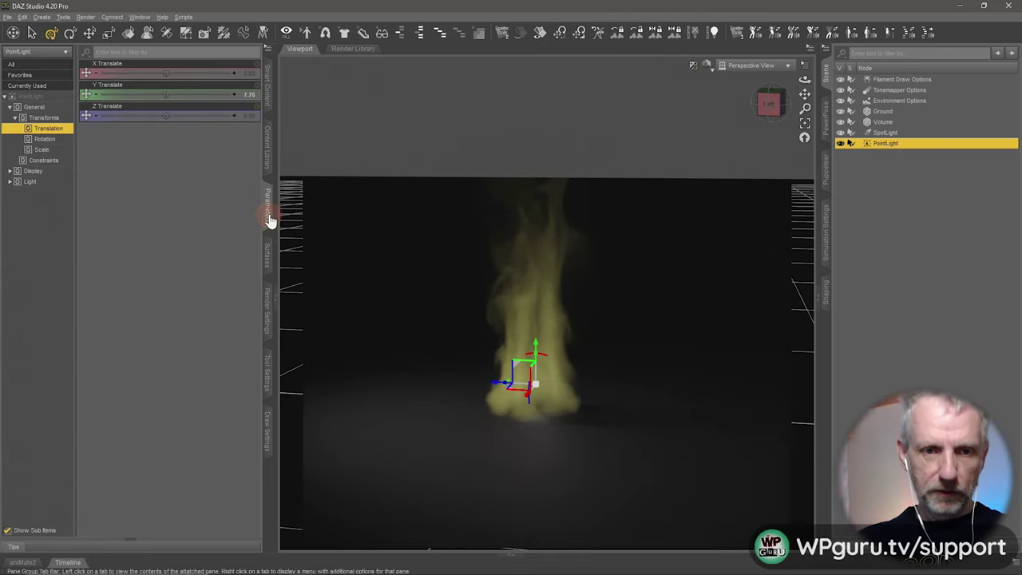
left_click(47, 181)
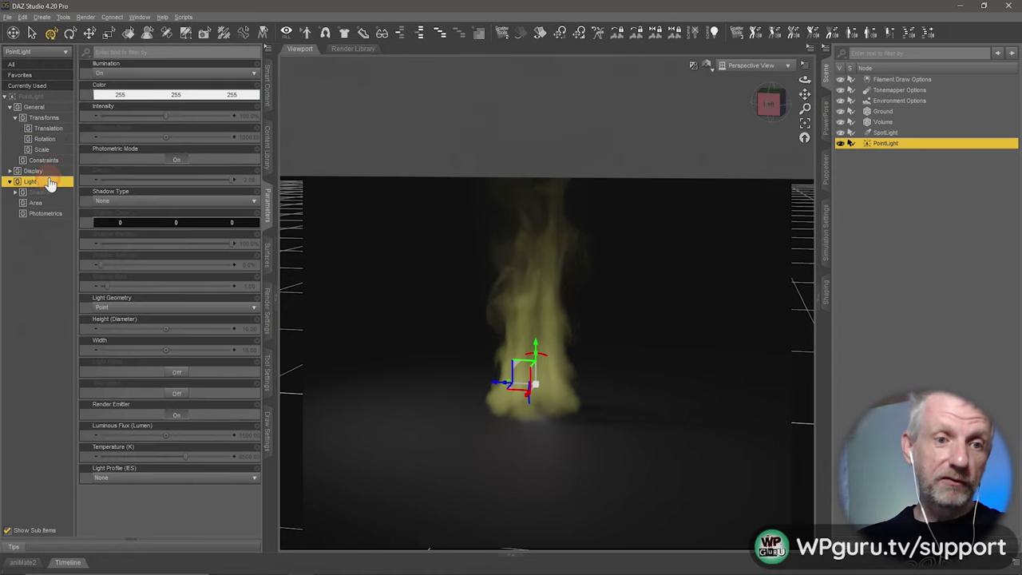
left_click(51, 216)
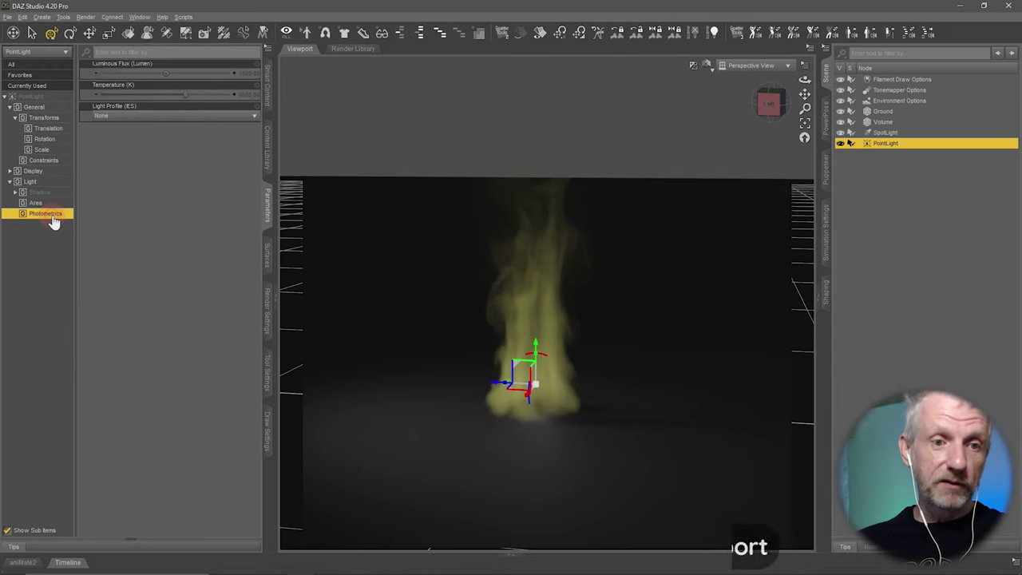
left_click(250, 77)
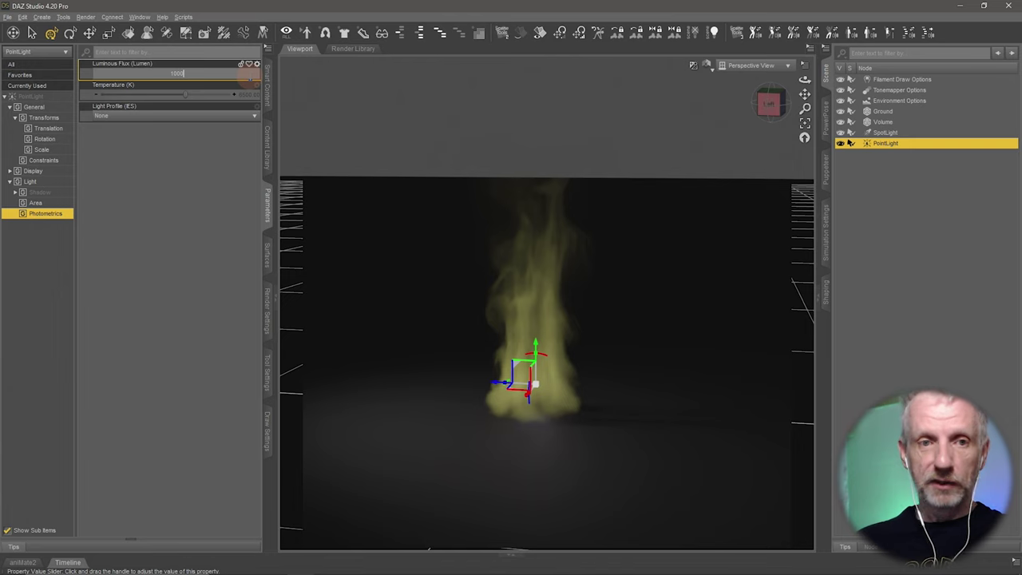
type("10000")
key("Return")
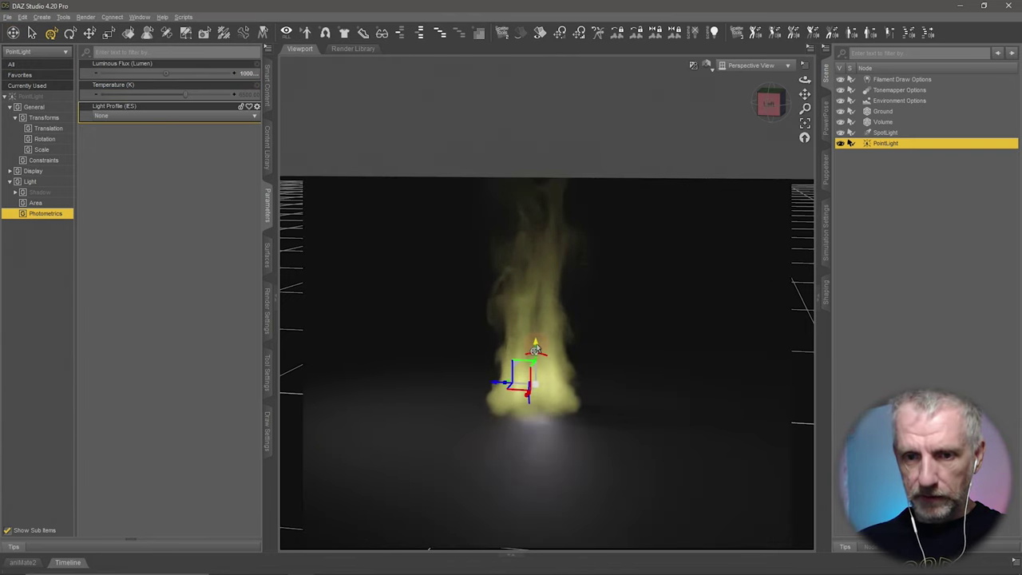
mouse_move(535, 349)
left_mouse_down()
mouse_move(531, 339)
mouse_move(489, 355)
left_mouse_up()
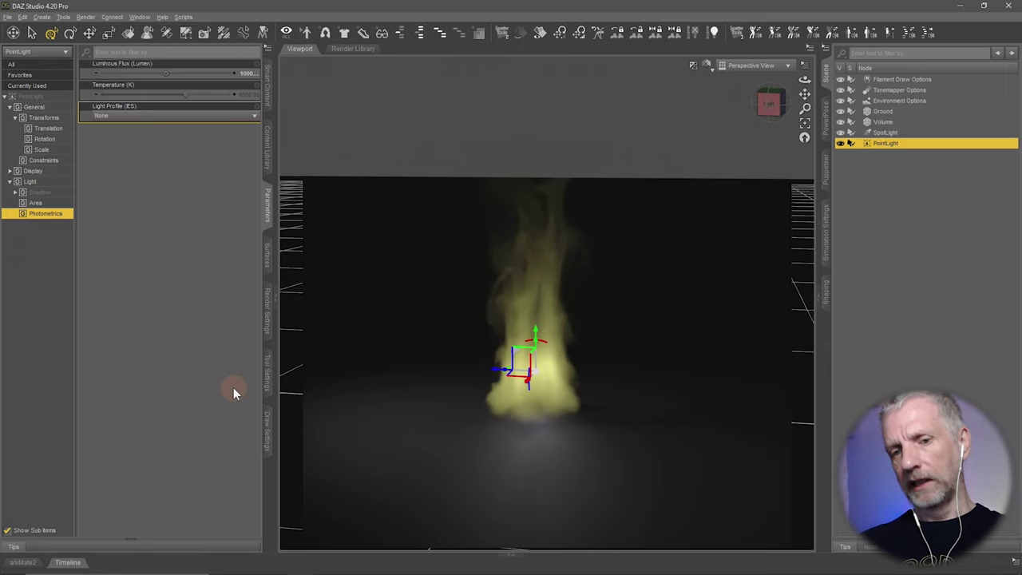
left_click(346, 322)
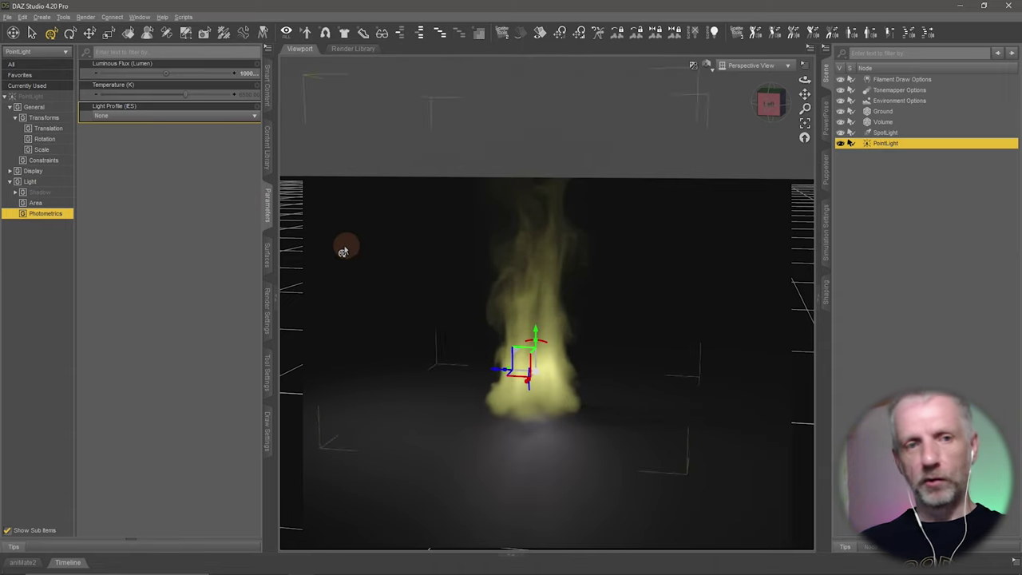
Set the point light's Color to a red-orange of 255, 80, 37
left_click(60, 182)
left_click(199, 95)
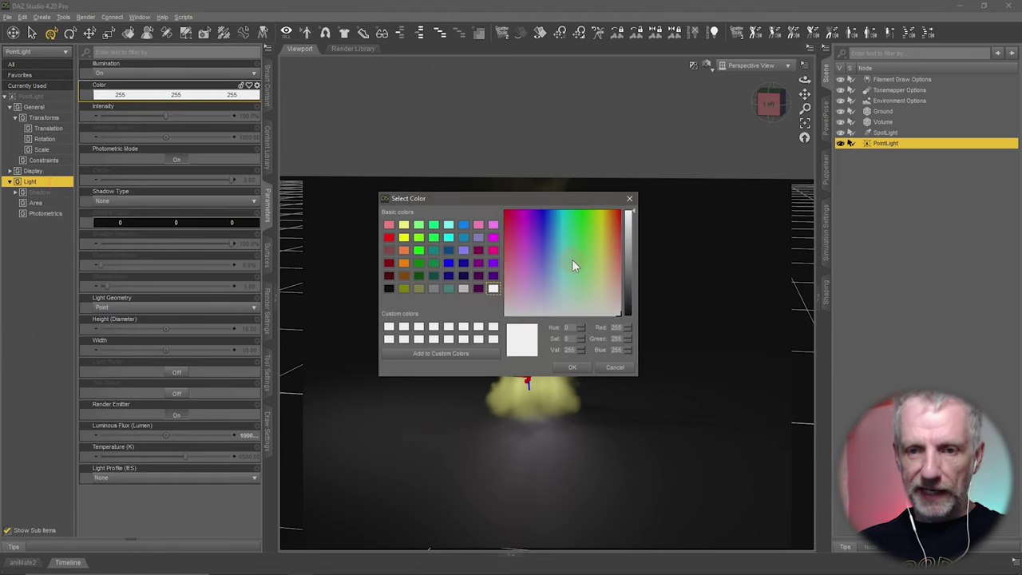
left_click(617, 224)
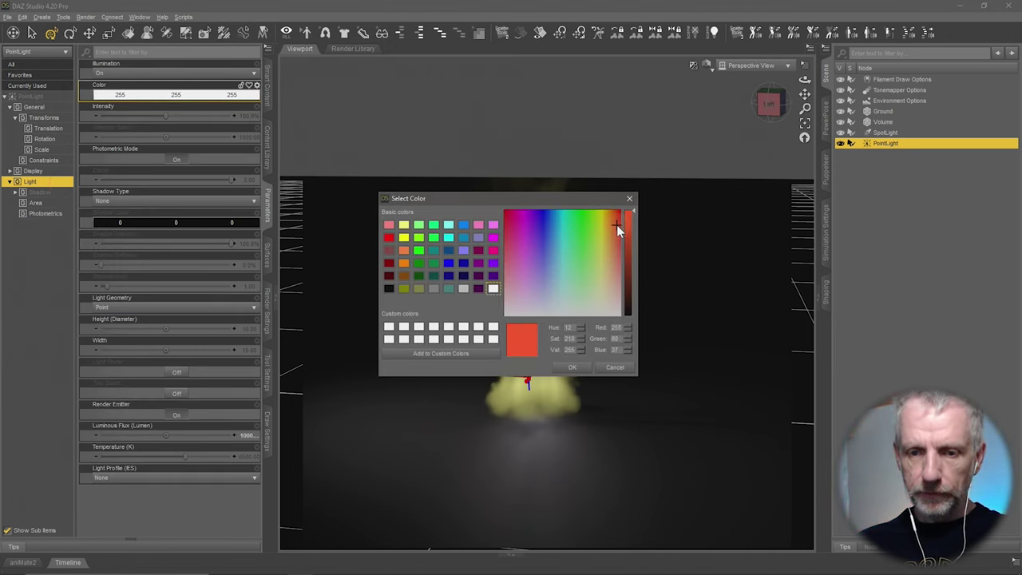
left_click(590, 368)
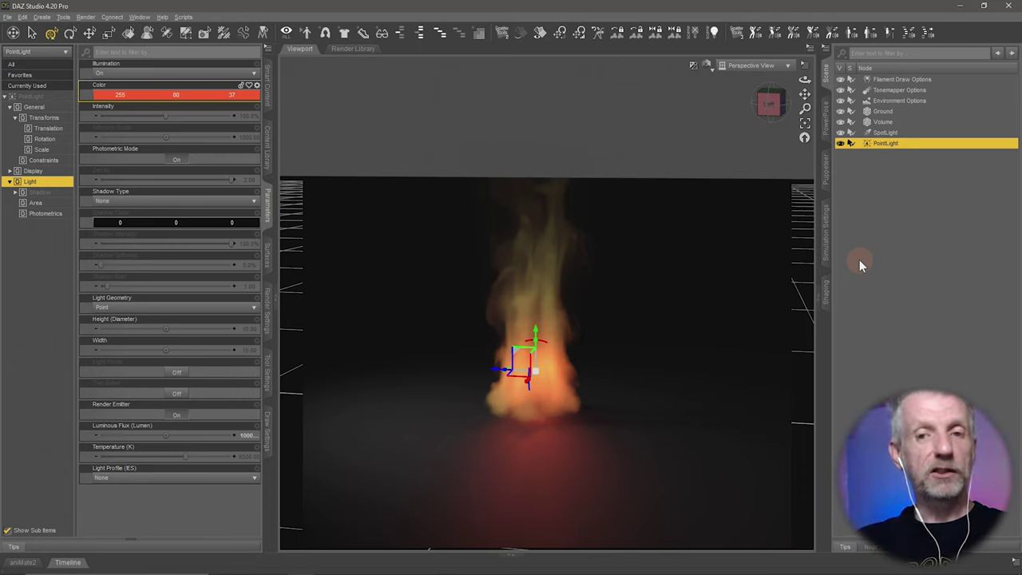
Switch to the browser and examine the explosion, fire and smoke samples on the OpenVDB download page
key("alt+Tab")
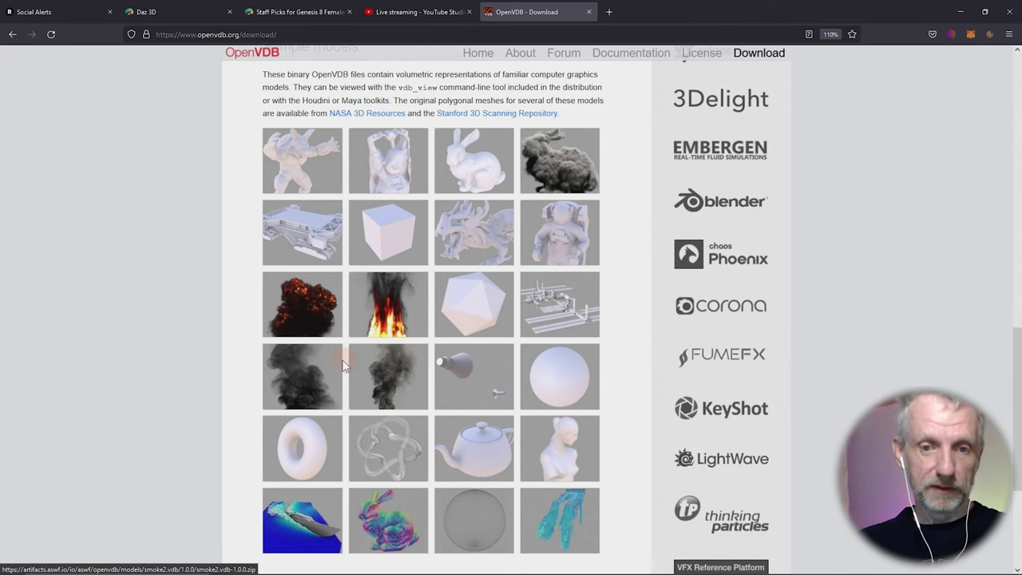
mouse_move(424, 306)
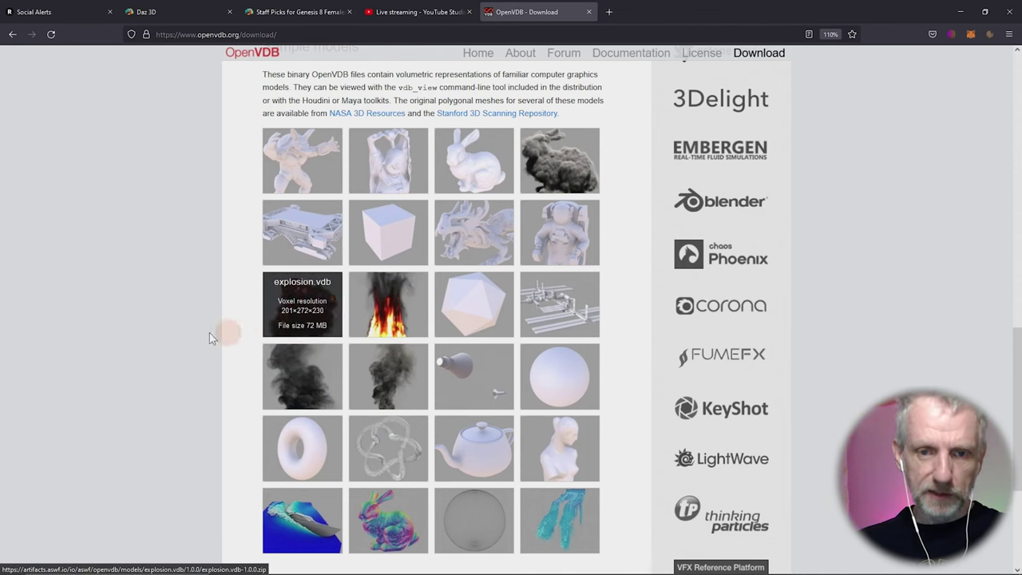
scroll(152, 344, "up", 2, "ctrl")
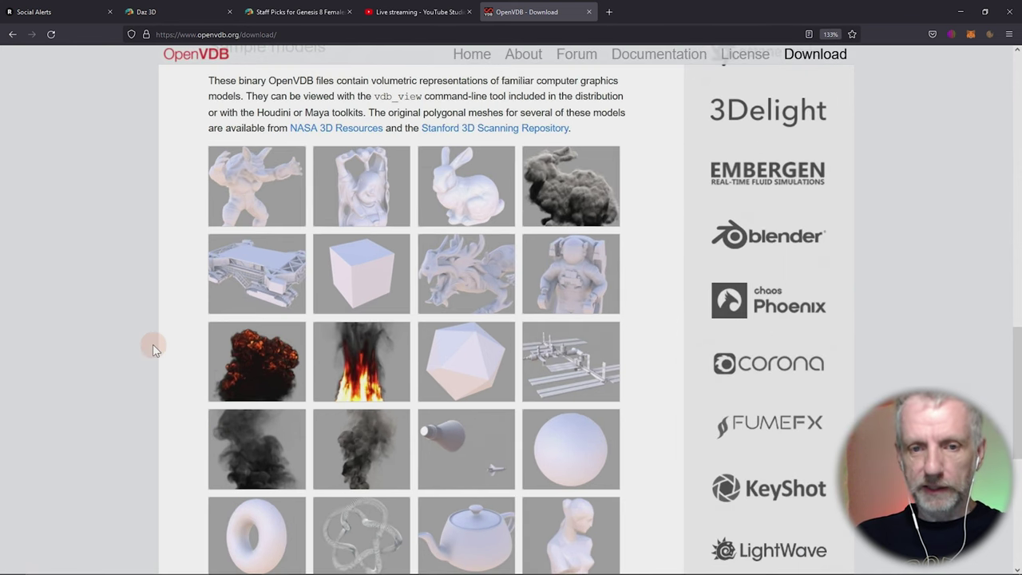
scroll(152, 344, "up", 1, "ctrl")
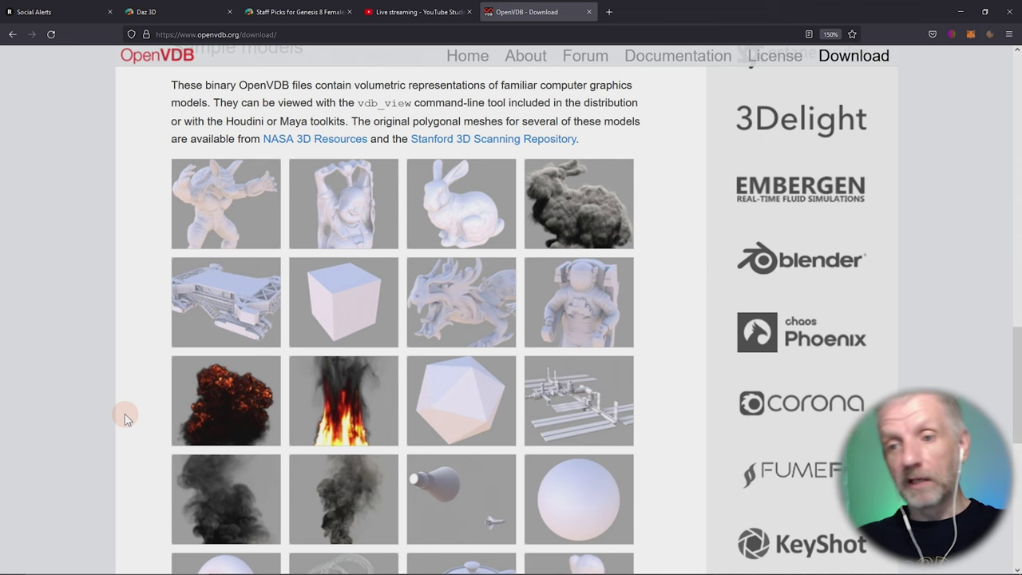
Return to DAZ Studio, try the environment's atmospheric Ground Fog around the fire, and turn it off again
key("alt+Tab")
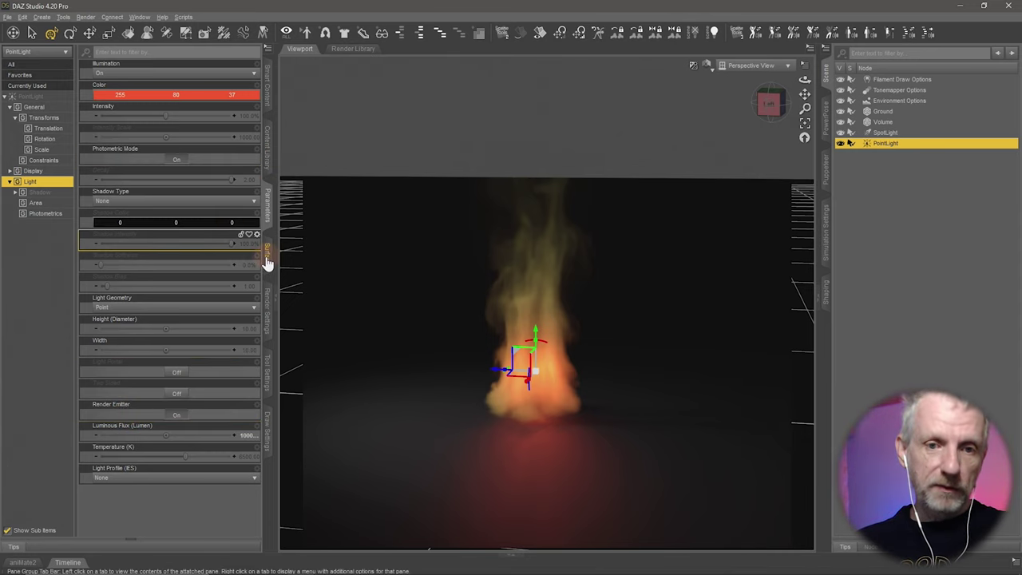
left_click(269, 315)
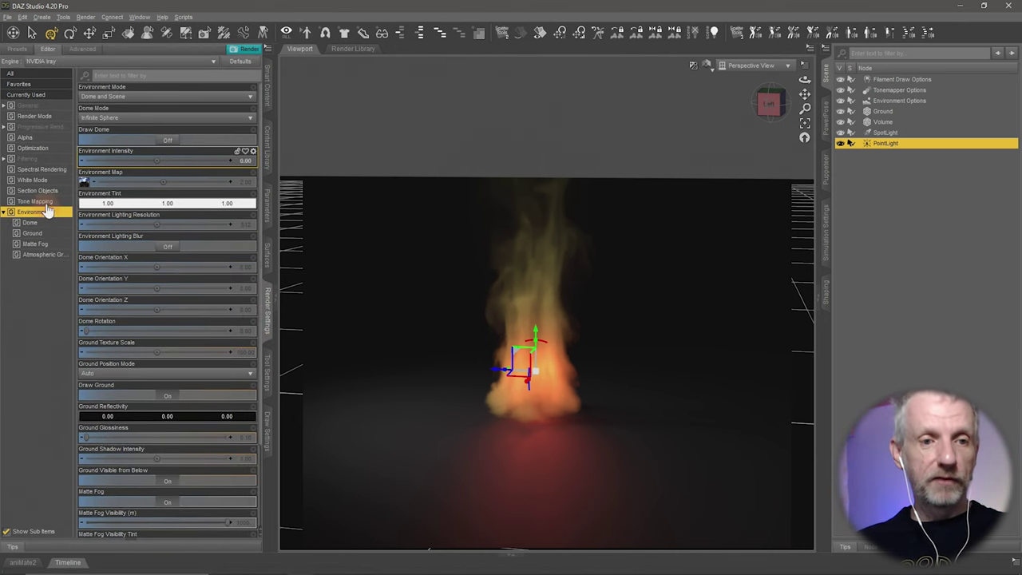
left_click(62, 258)
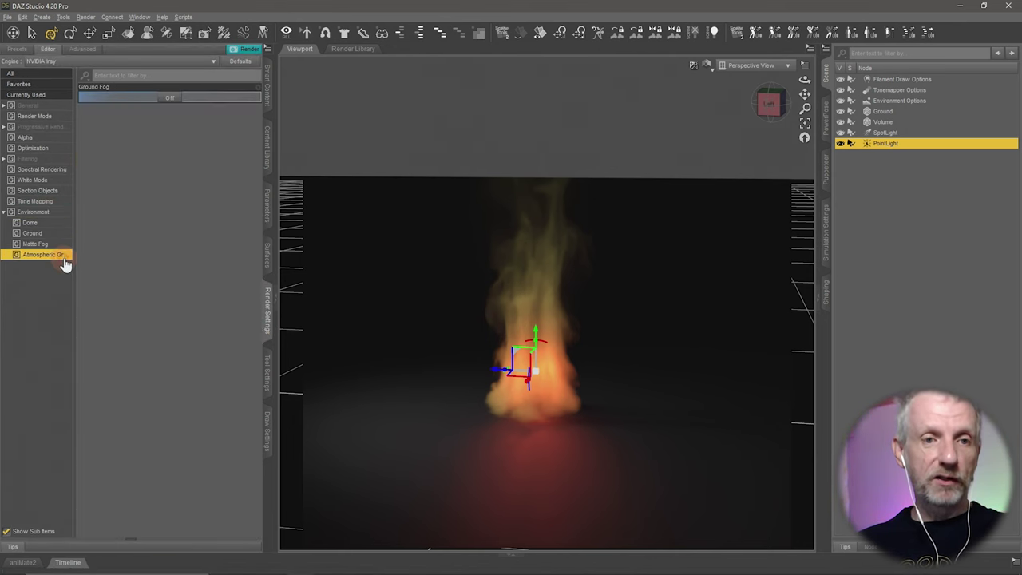
left_click(170, 99)
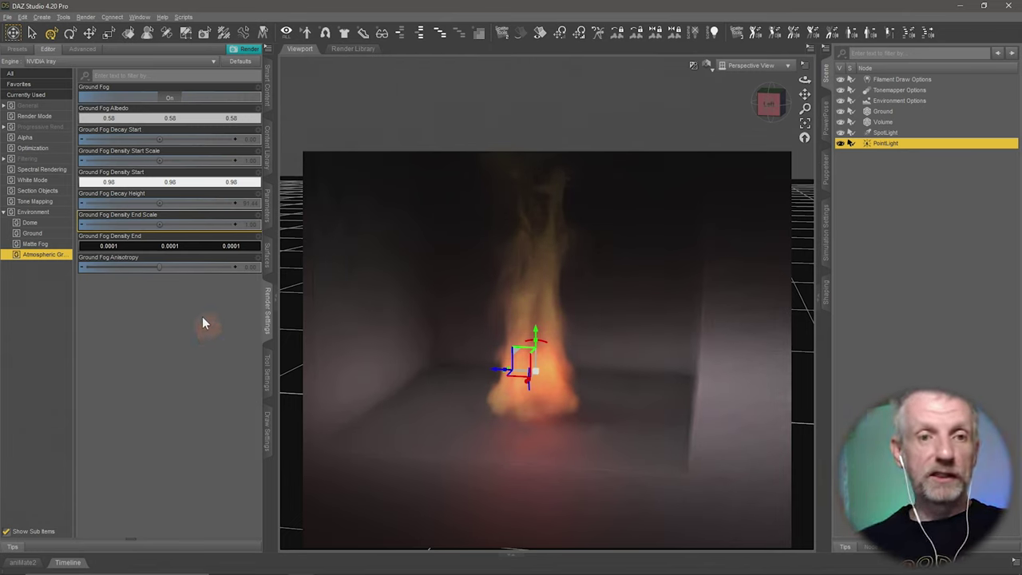
left_click(169, 97)
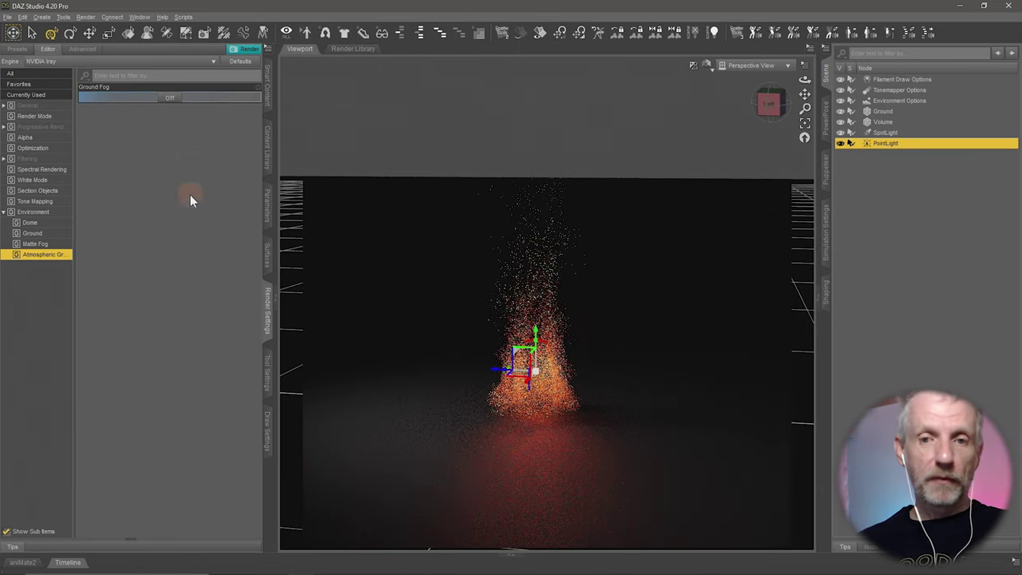
left_click(58, 258)
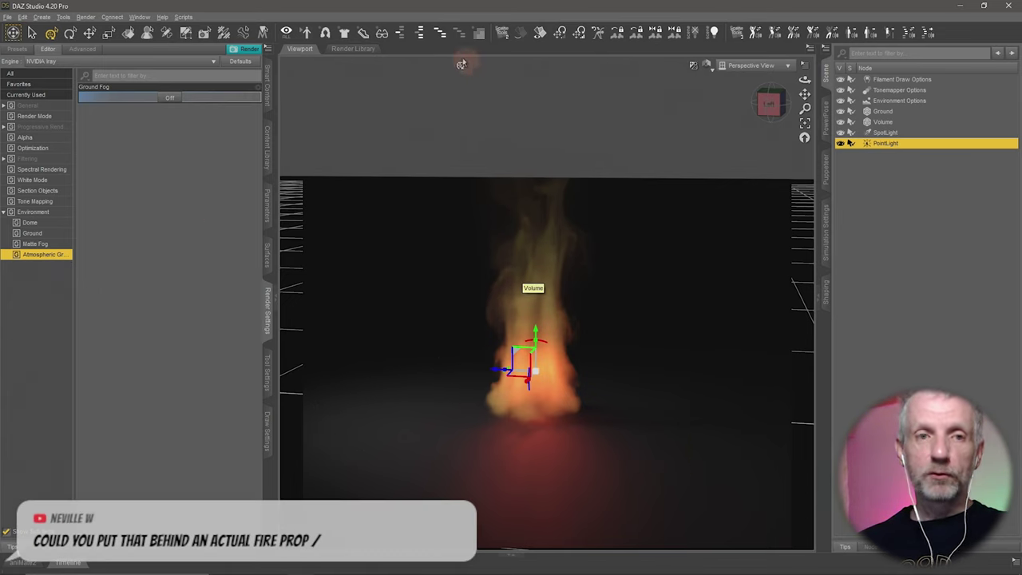
left_click(41, 18)
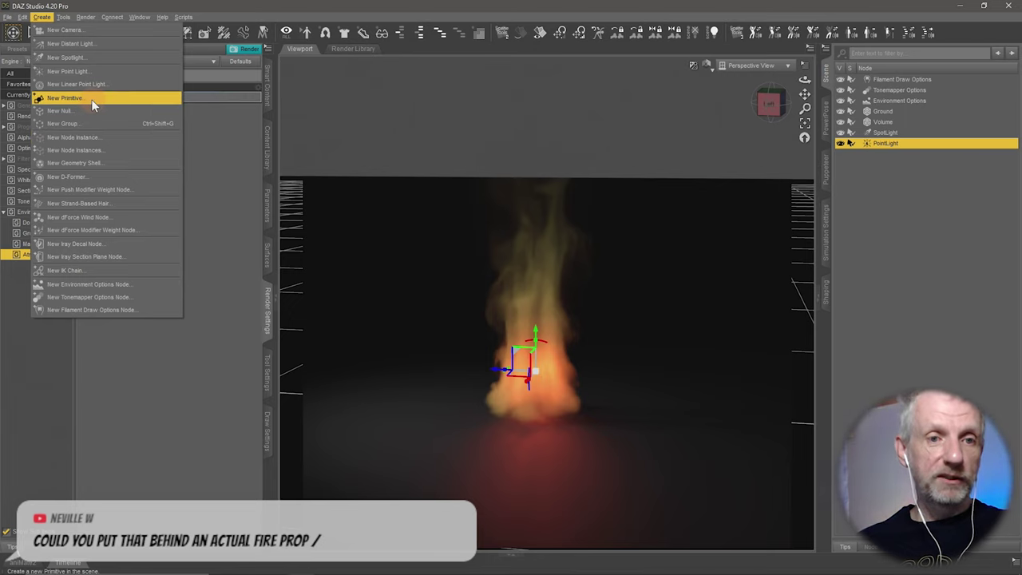
left_click(230, 192)
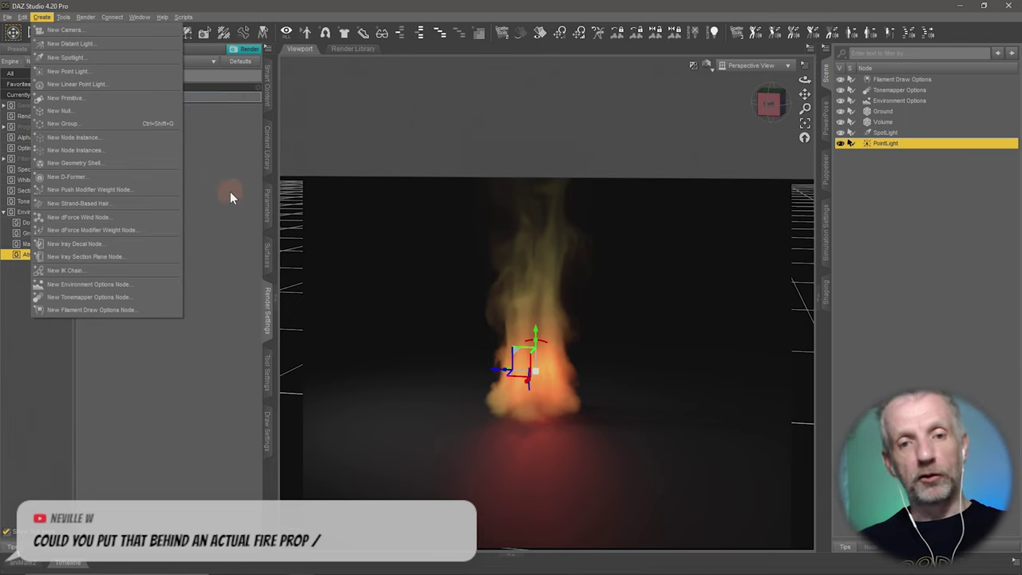
Select the Volume node and find the Simple OpenVDB MDL Volume shader among its Iray Effect surface presets
left_click(261, 243)
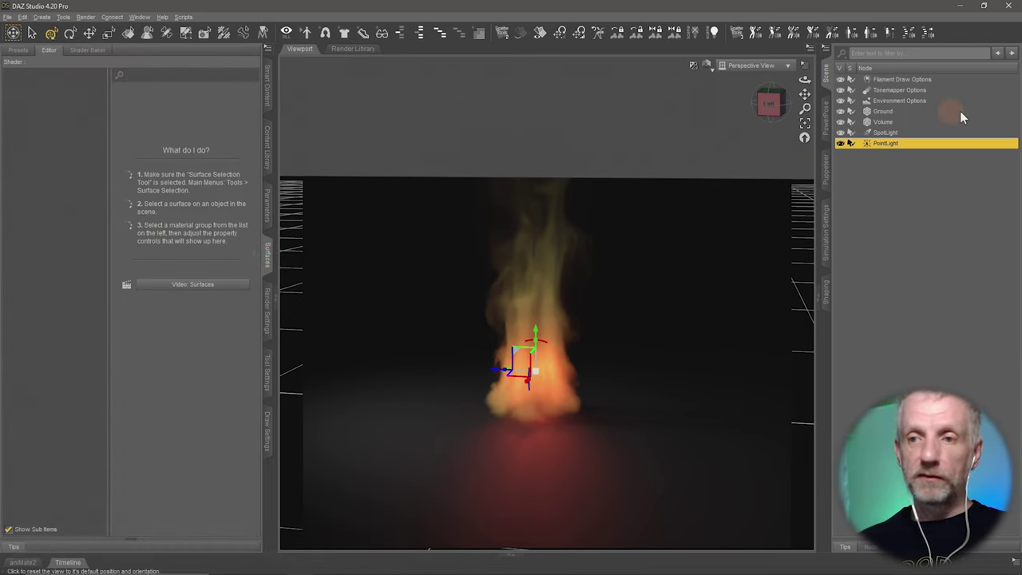
left_click(890, 121)
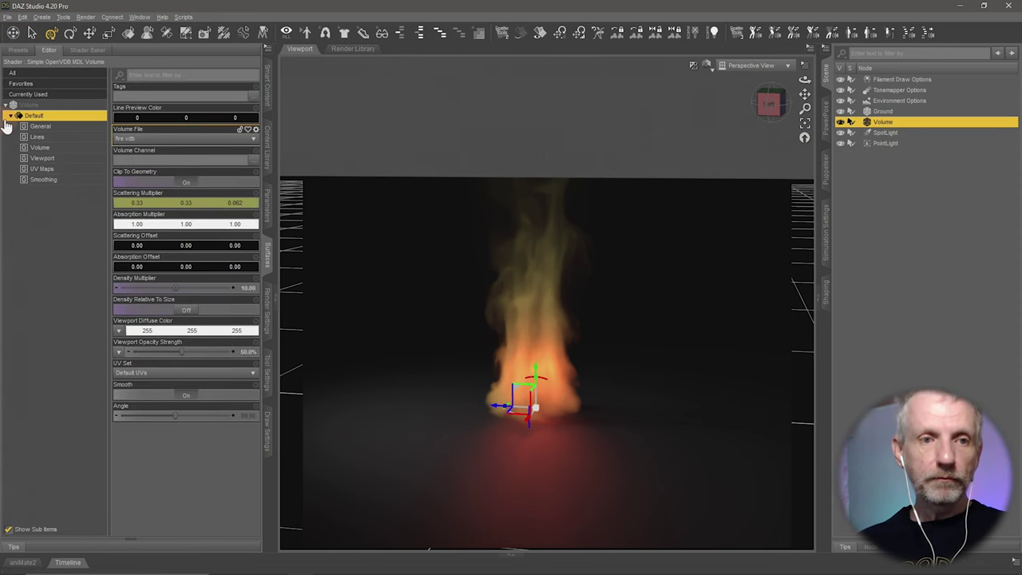
left_click(64, 118)
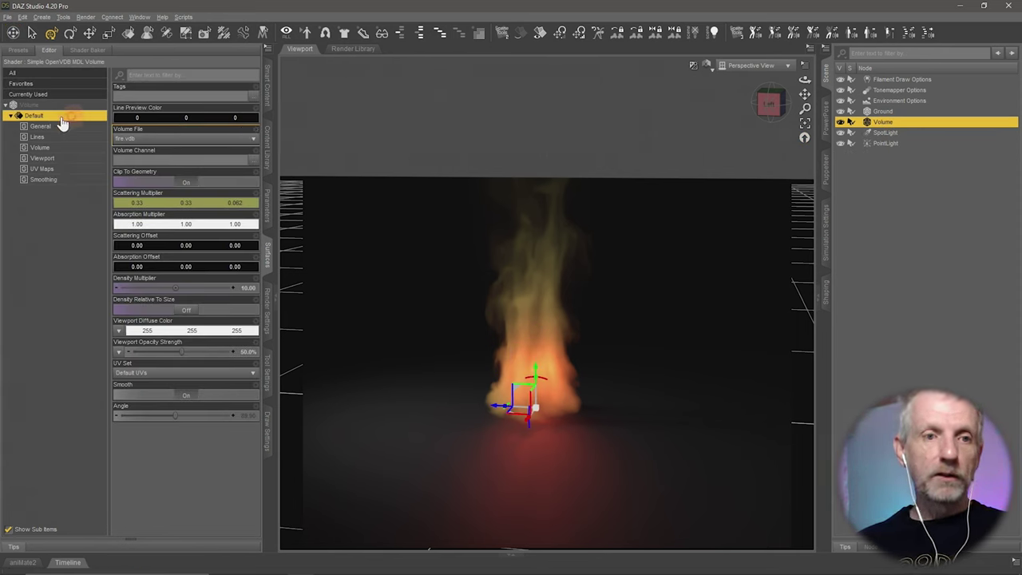
left_click(17, 49)
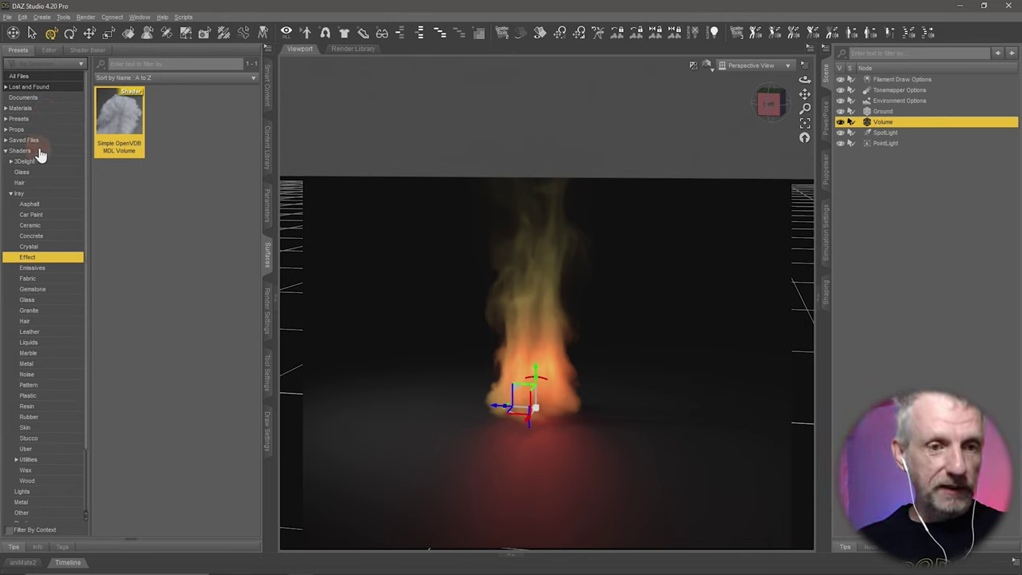
left_click(30, 194)
left_click(35, 257)
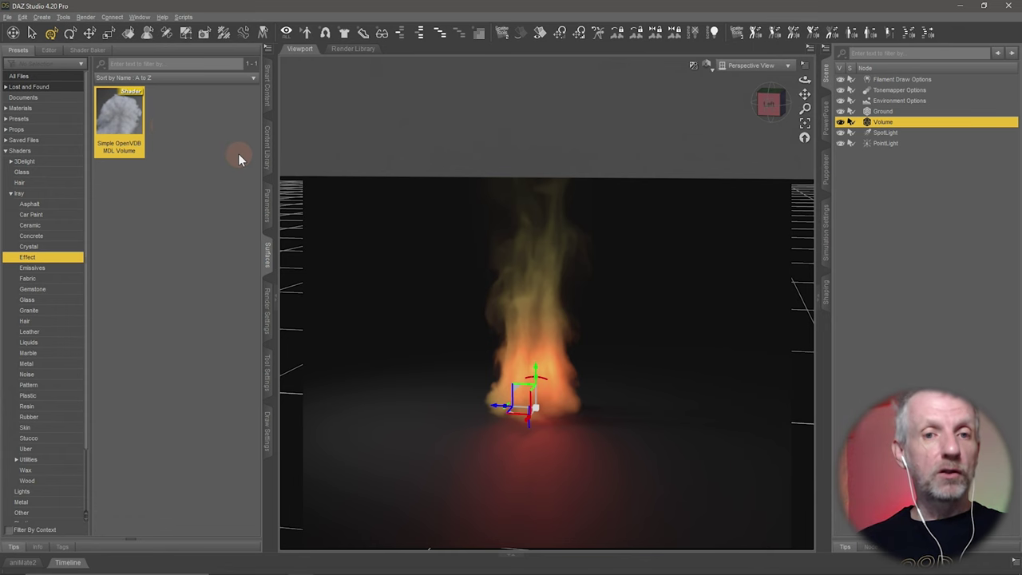
Locate the Simple OpenVDB MDL Volume shader in the Daz Volume folder of My DAZ 3D Library's Iray shader presets
left_click(267, 153)
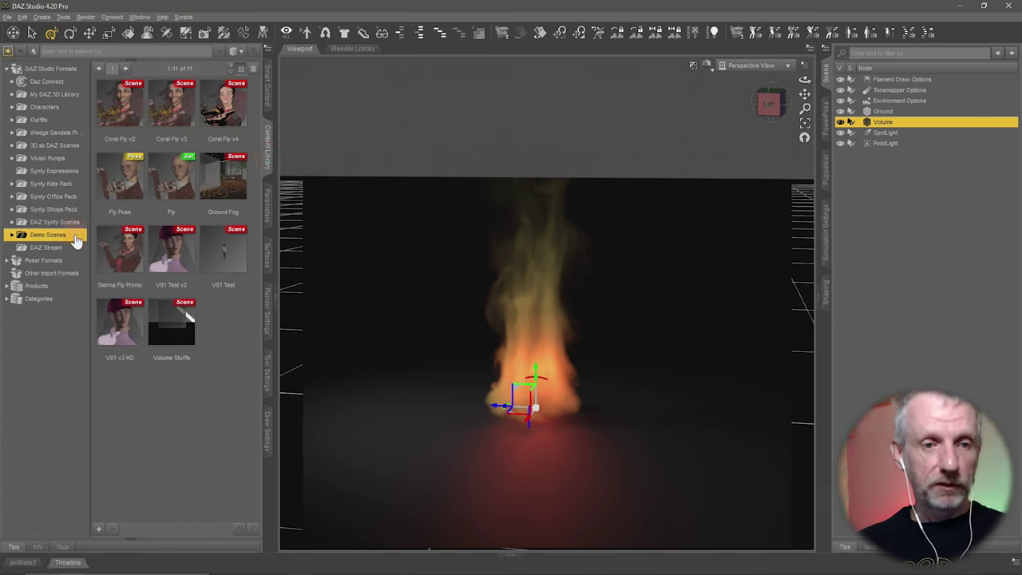
left_click(6, 75)
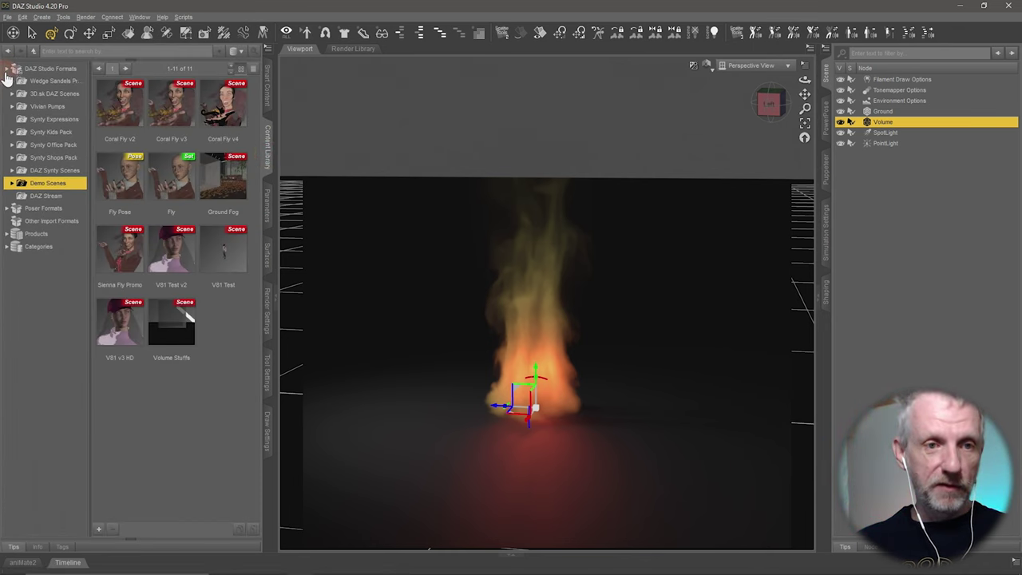
left_click(6, 70)
left_click(6, 70)
left_click(12, 95)
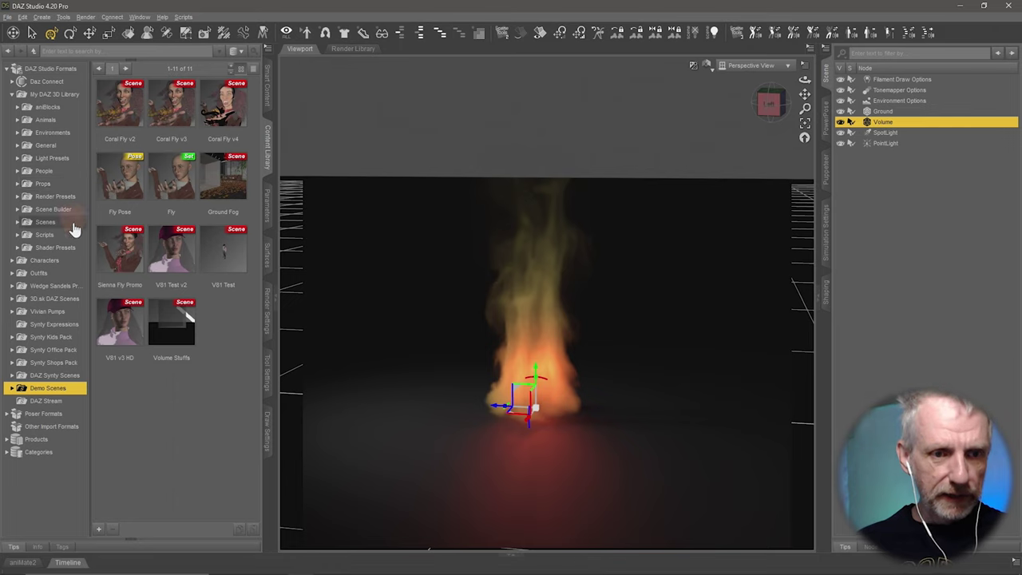
double_click(40, 250)
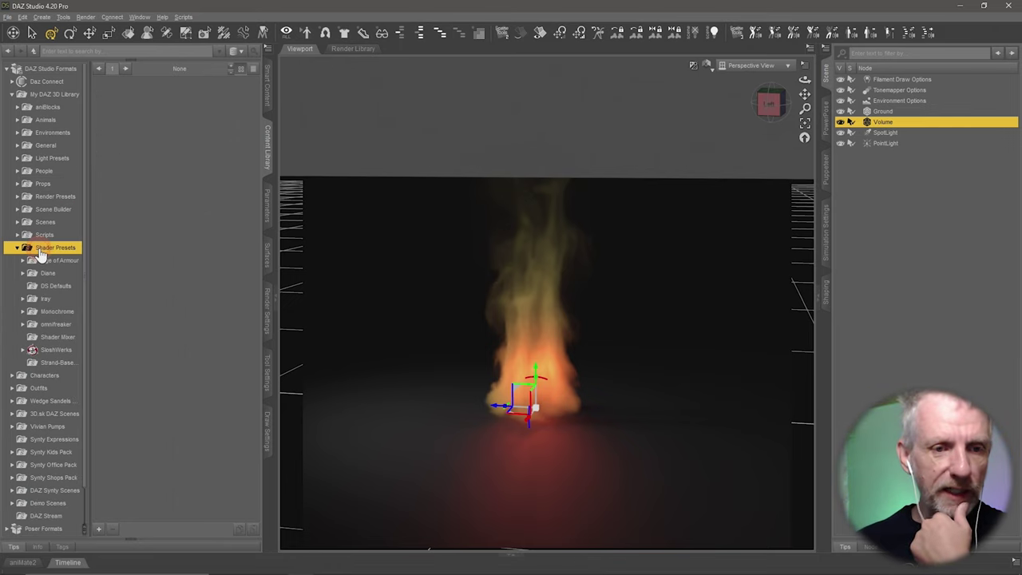
double_click(56, 299)
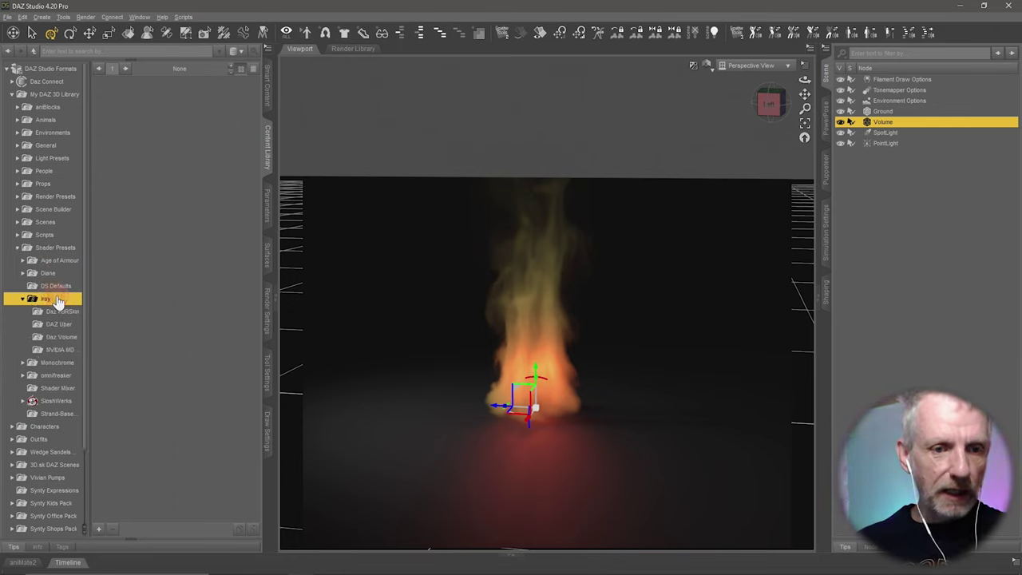
left_click(61, 337)
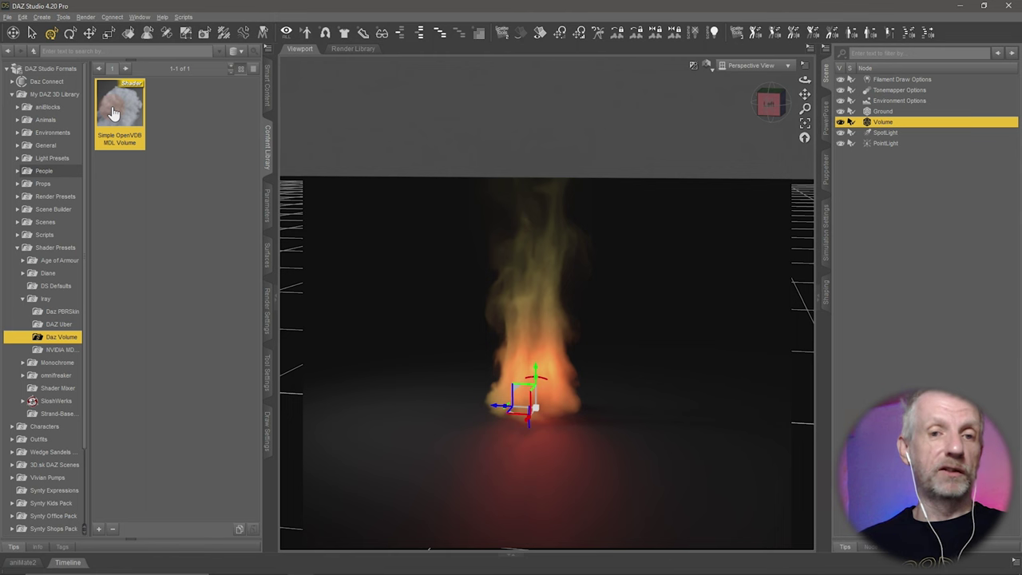
Find the Simple OpenVDB MDL Volume shader in the Default Resources product among the Iray Effect shaders
left_click(269, 96)
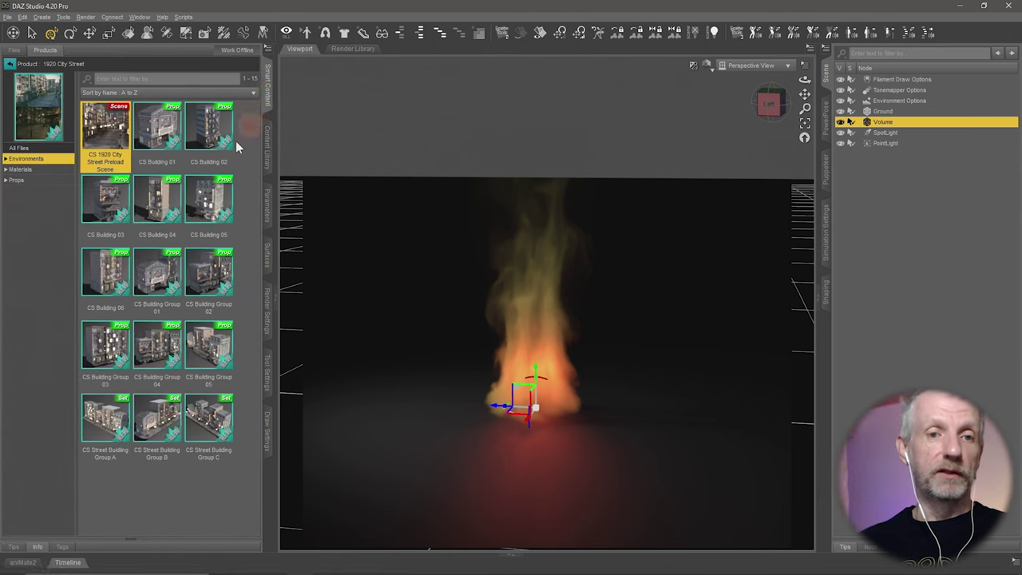
left_click(15, 72)
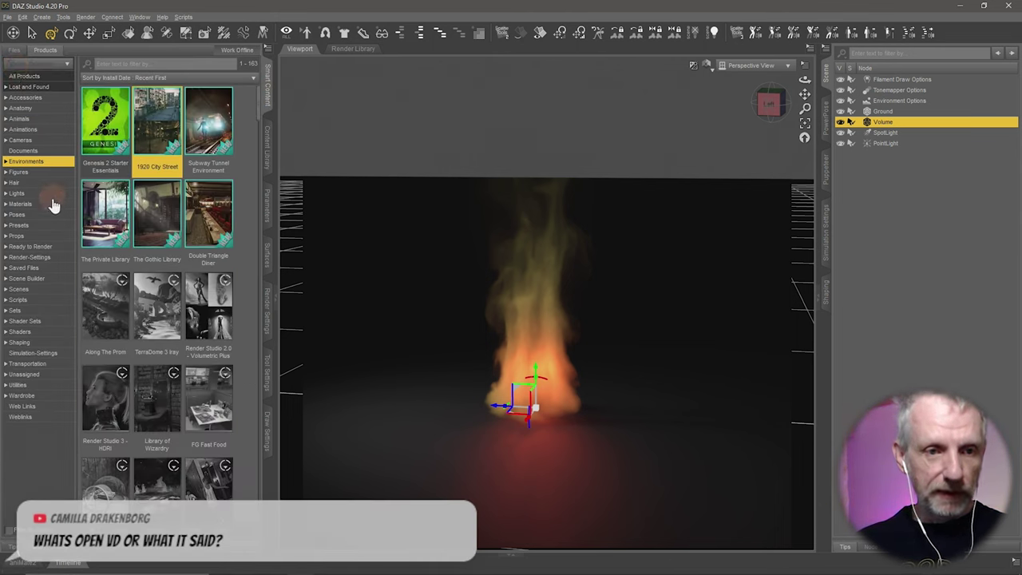
left_click(51, 331)
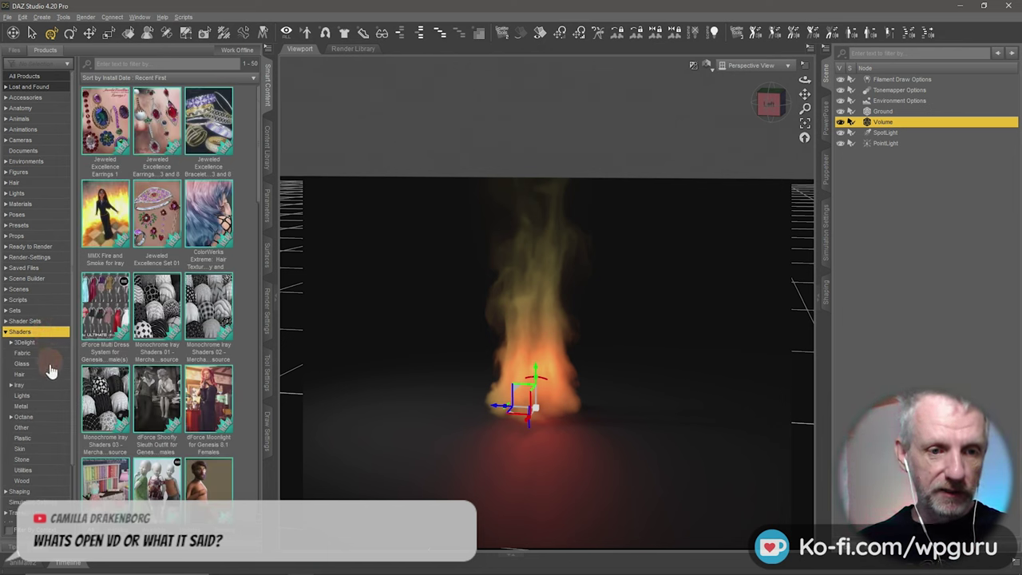
left_click(40, 385)
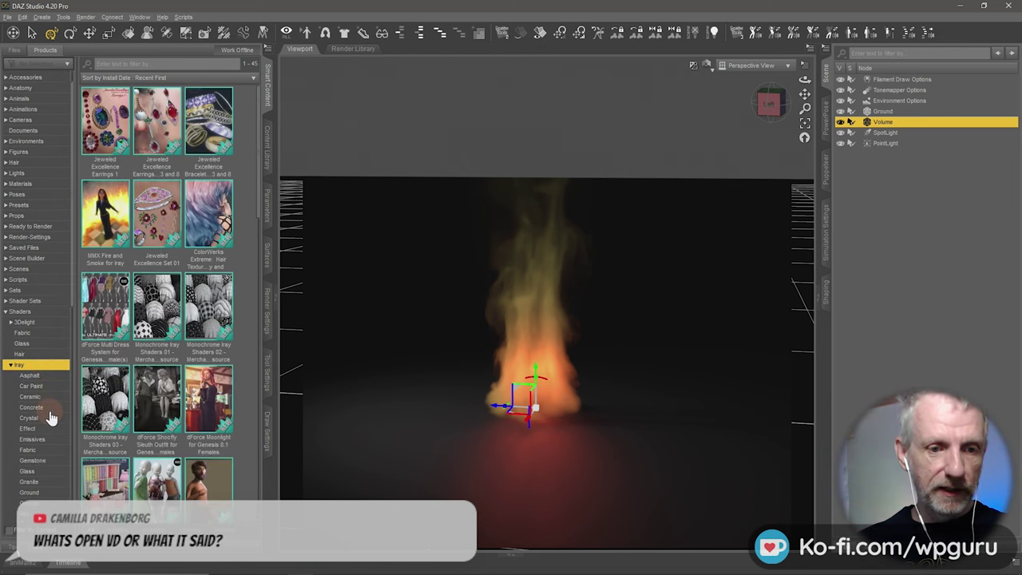
left_click(49, 390)
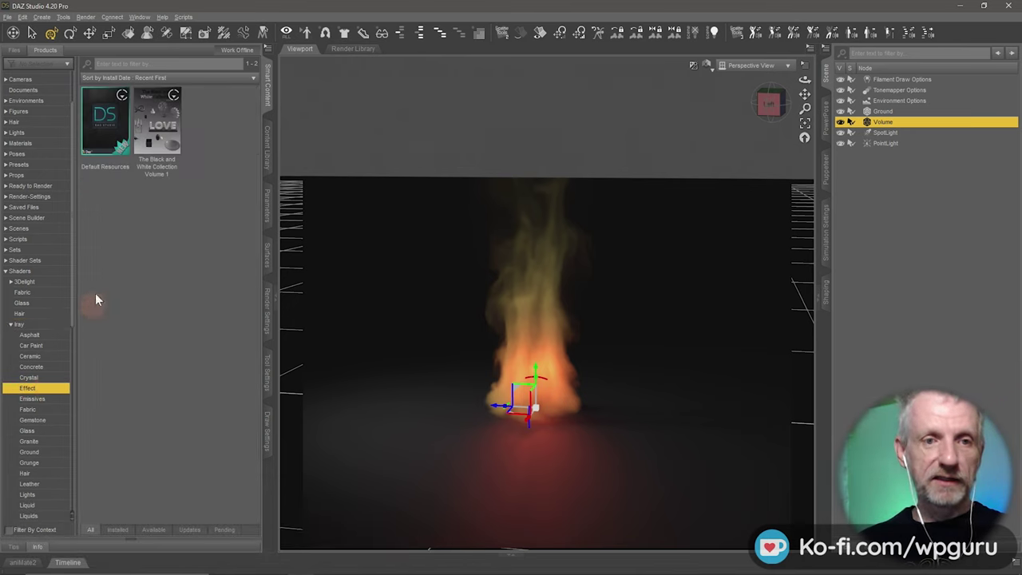
double_click(109, 131)
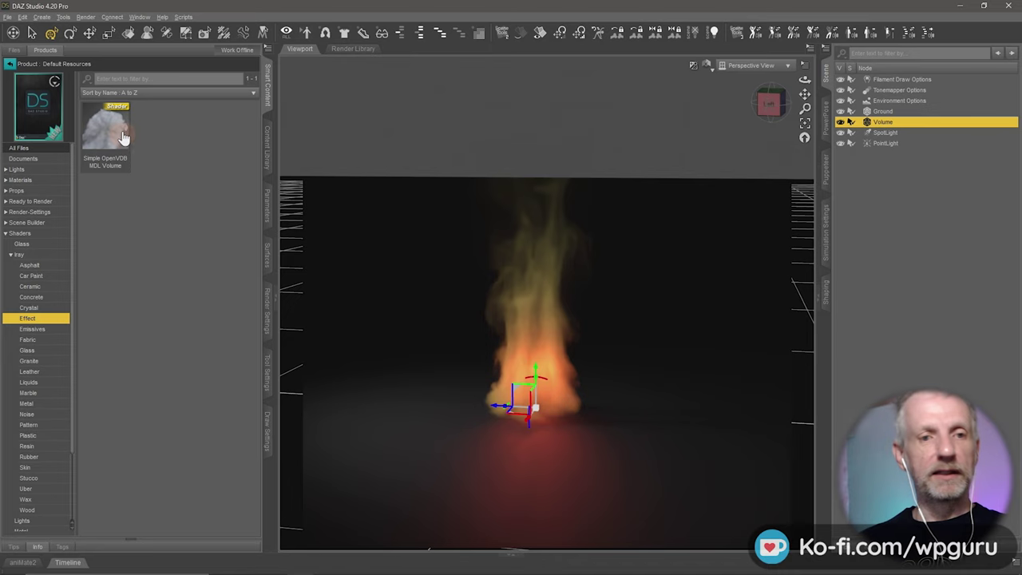
left_click(124, 138)
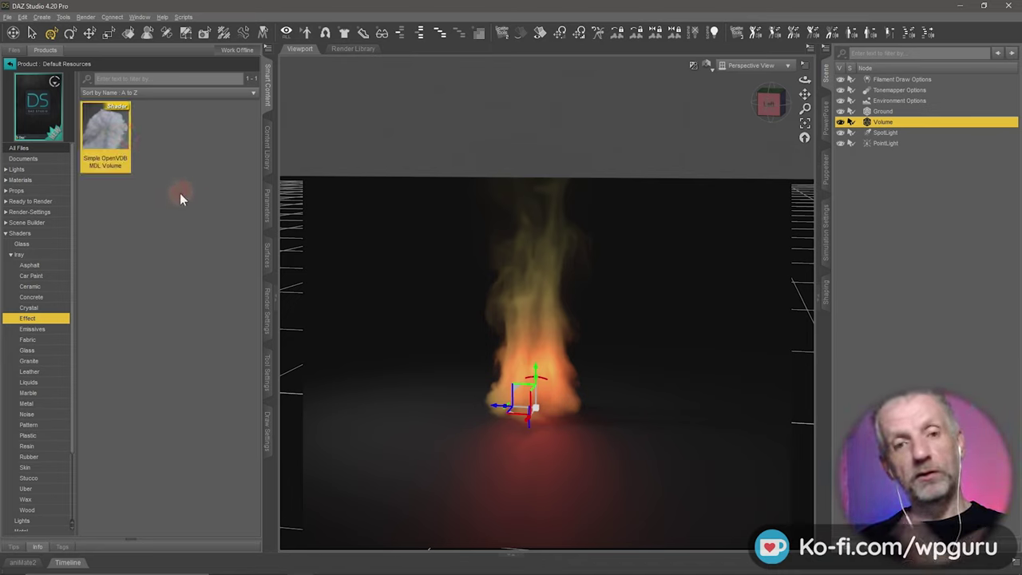
Show the Volume node's volume surface properties and check its Volume File choices without changing the file
left_click(268, 259)
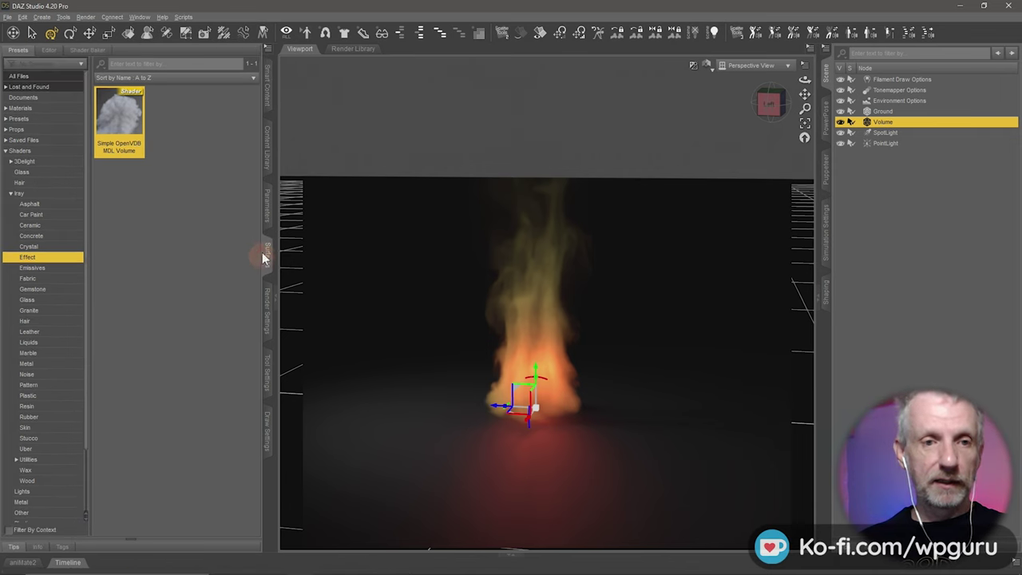
left_click(53, 50)
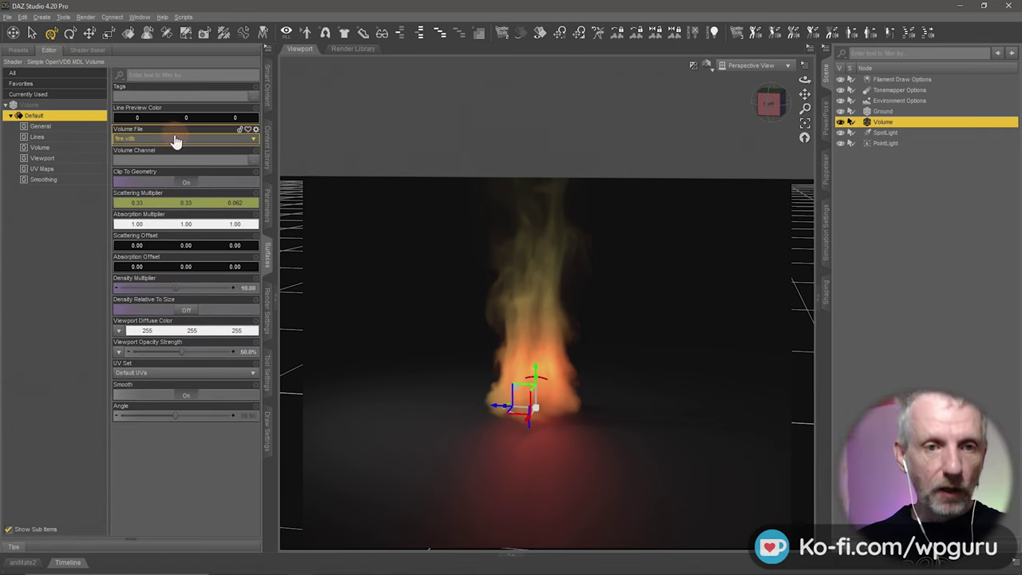
left_click(64, 150)
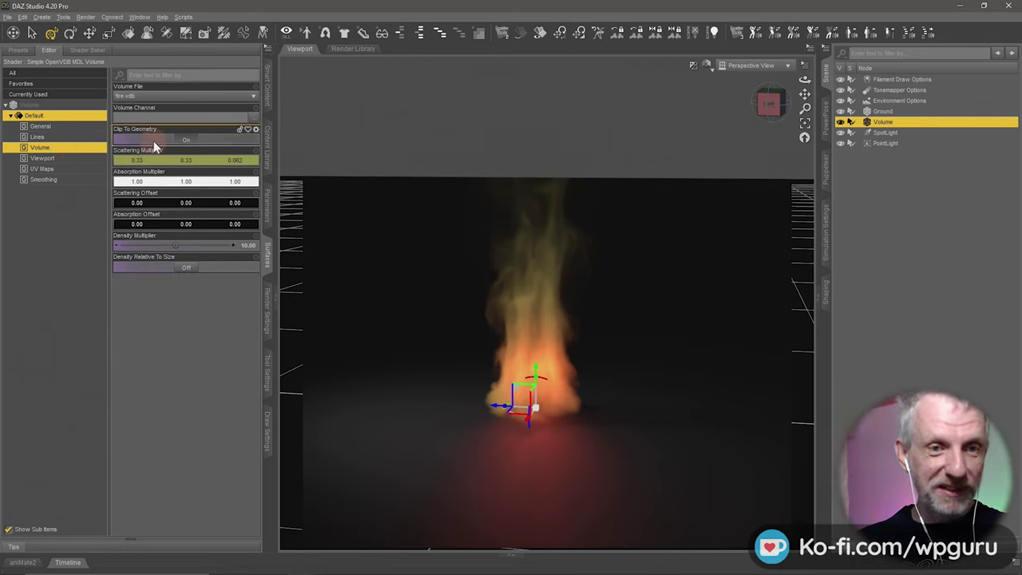
left_click(193, 97)
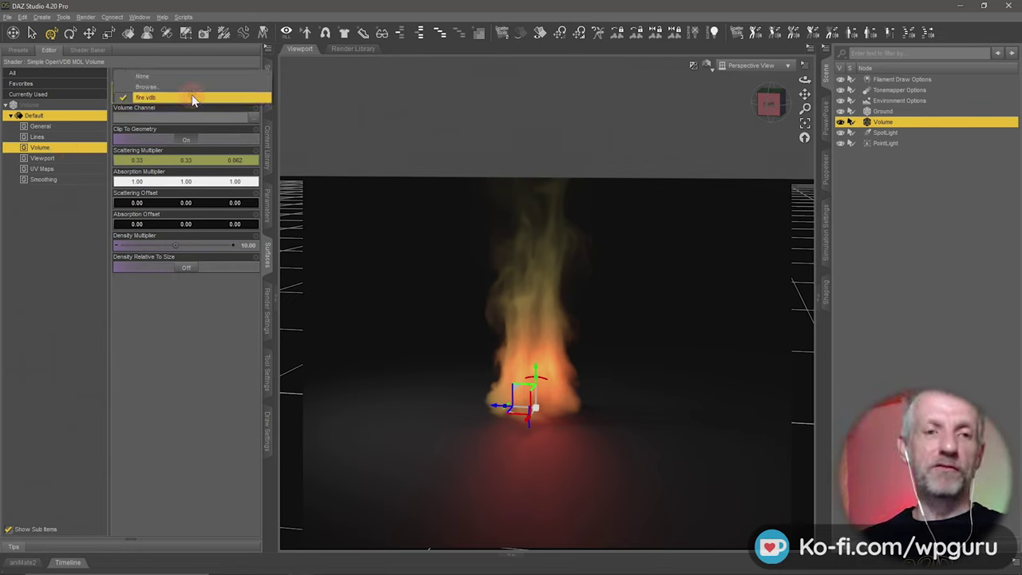
left_click(209, 326)
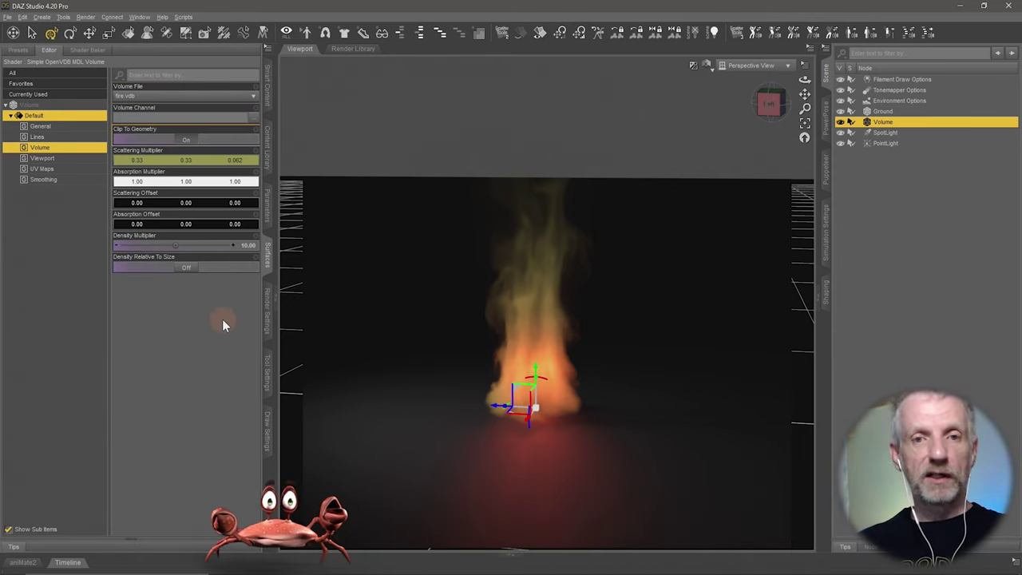
Switch to the browser and review the OpenVDB download page from its introduction down to the sample models
key("alt+Tab")
scroll(224, 324, "down", 4, "ctrl")
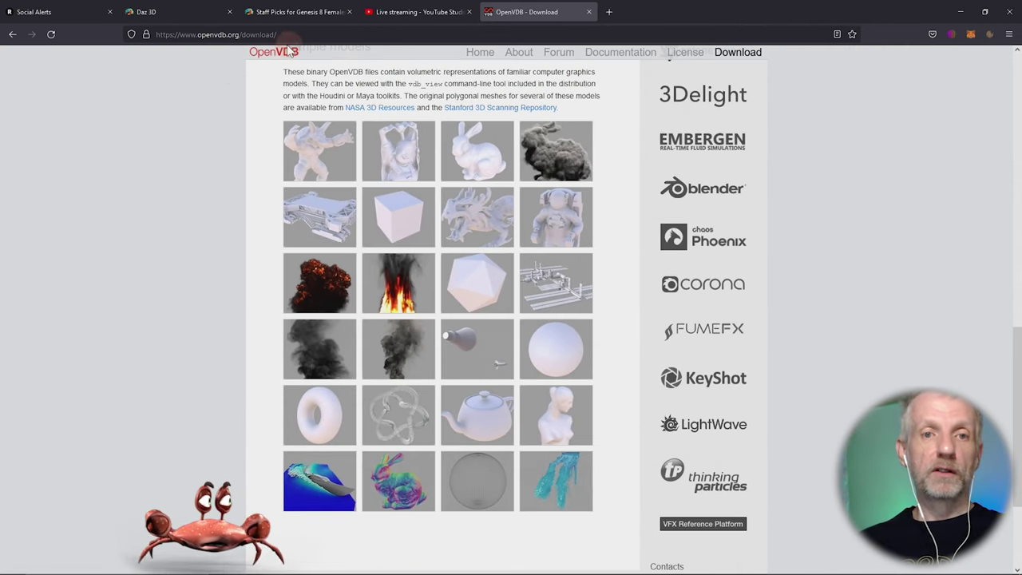
scroll(211, 115, "up", 15)
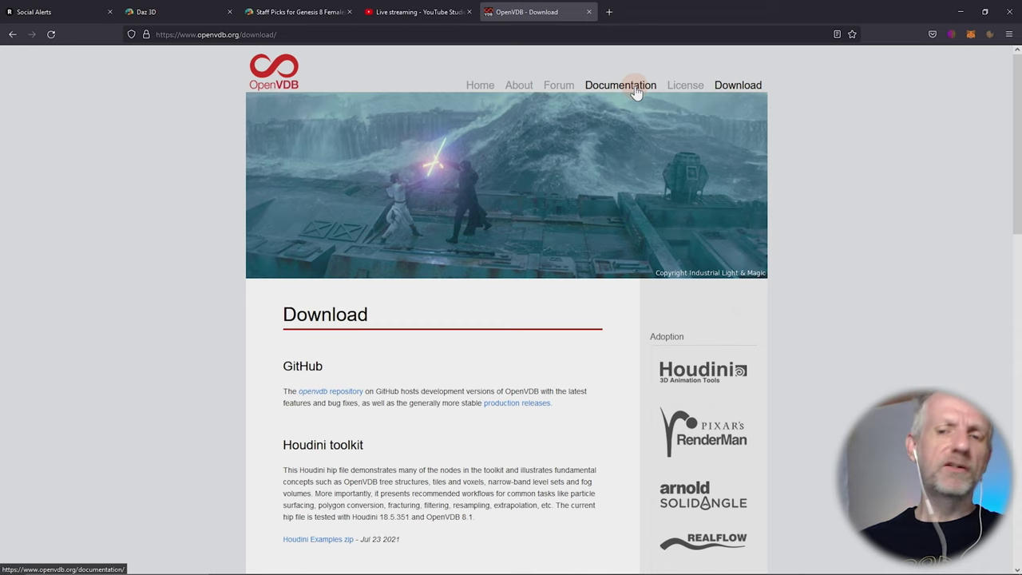
scroll(827, 154, "down", 8)
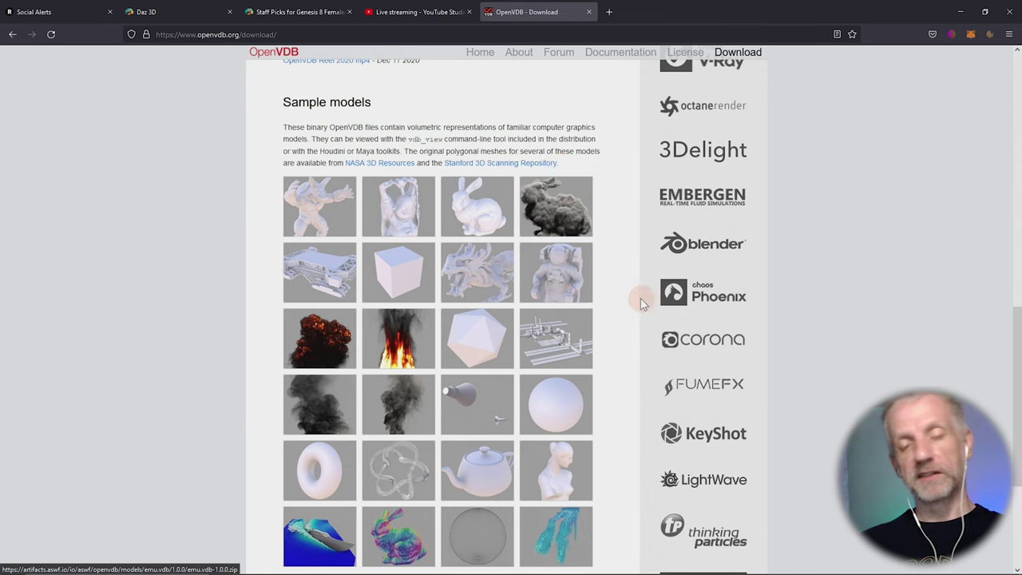
scroll(864, 308, "down", 1)
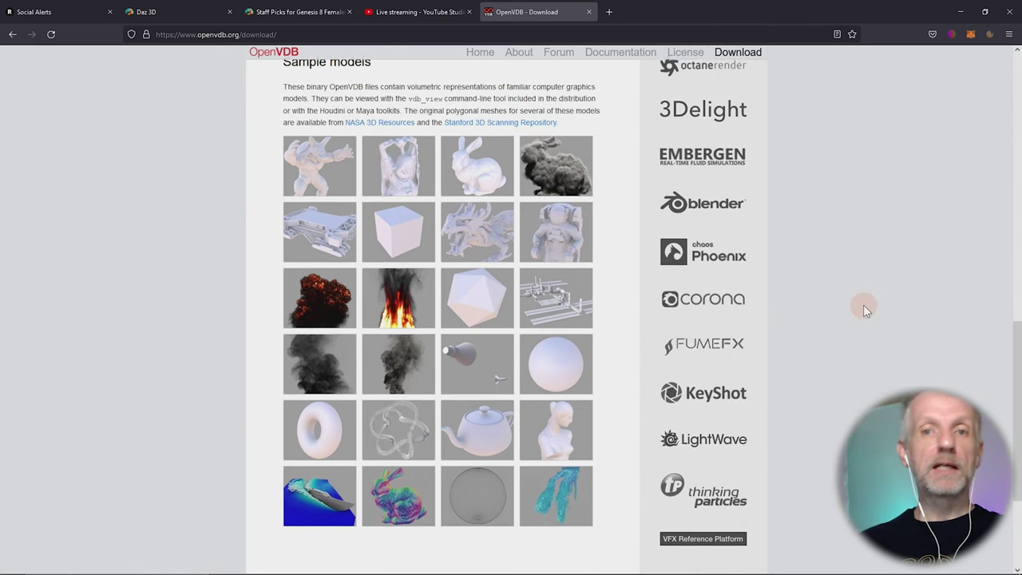
Visit the Daz 3D website in a new browser tab and open its page introducing volumetrics in a background tab
left_click(612, 13)
type("daz")
key("Return")
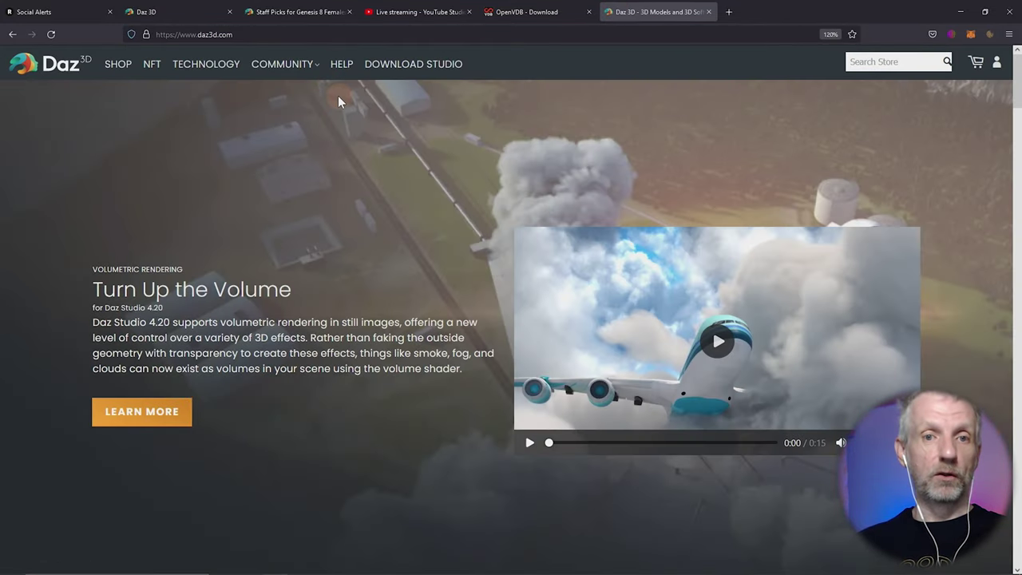
left_click(120, 67)
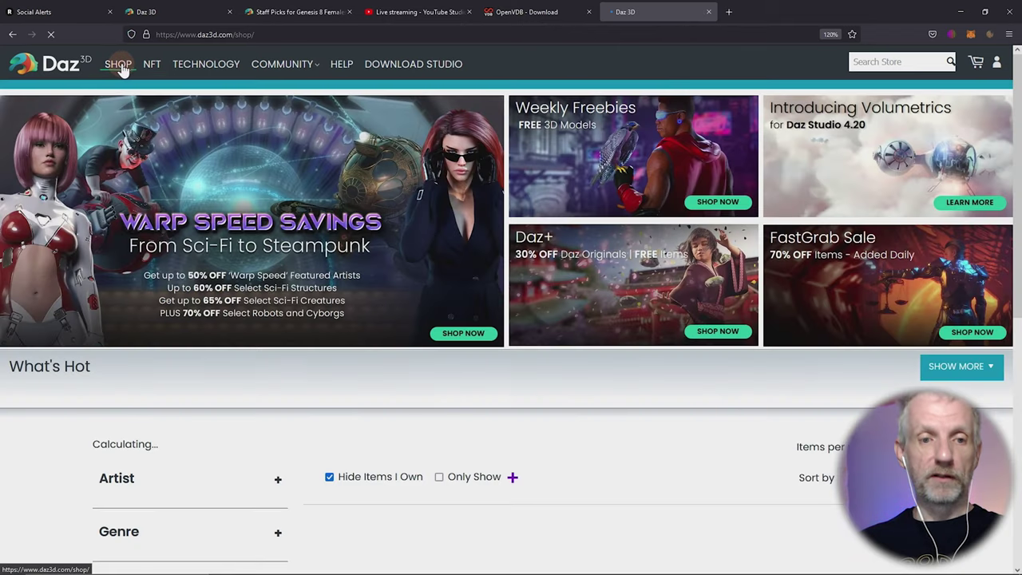
key("alt+Left")
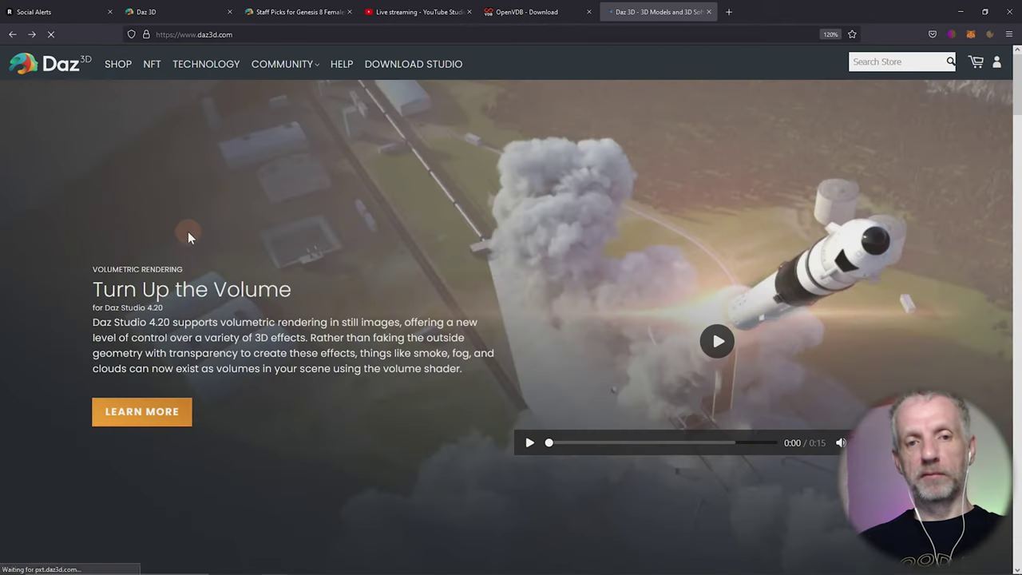
scroll(330, 335, "down", 3)
scroll(330, 335, "down", 4)
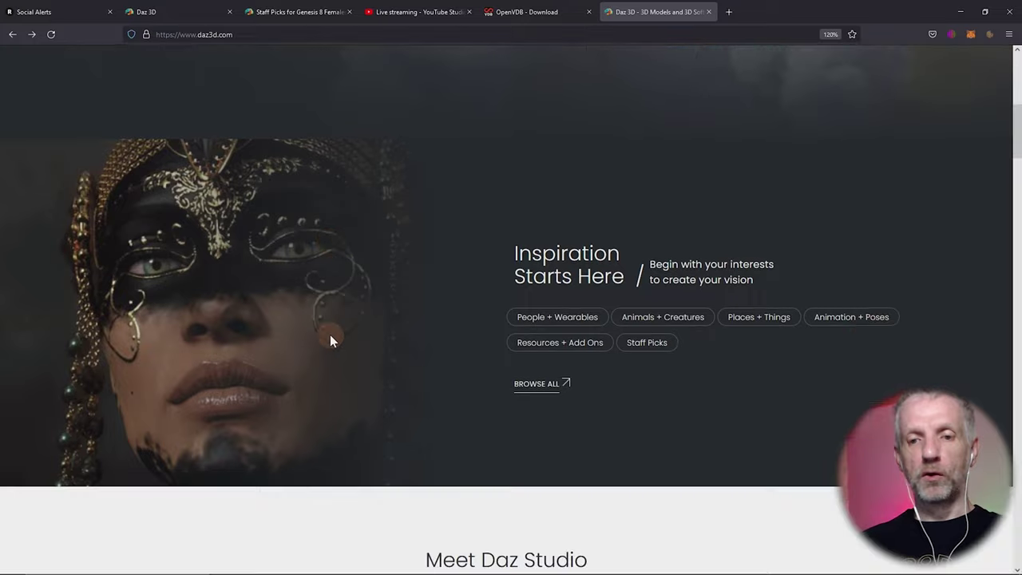
scroll(330, 335, "up", 7)
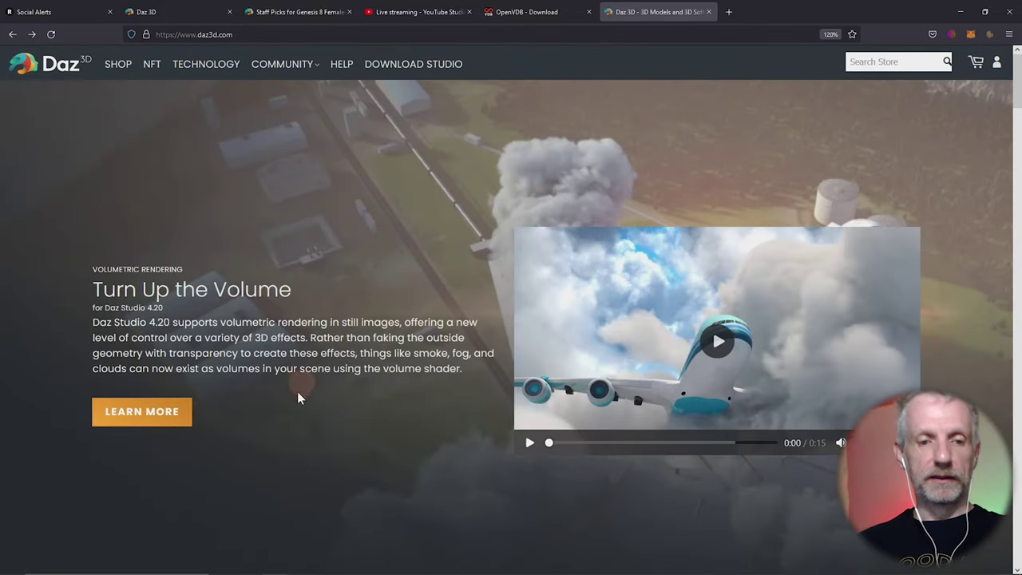
middle_click(142, 412)
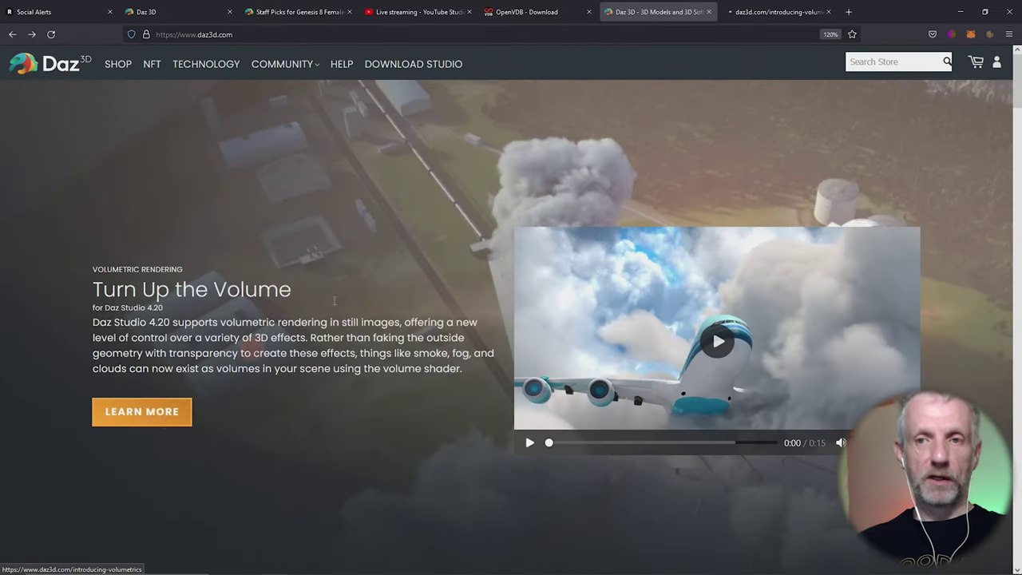
Review the Daz 3D volumetrics page down to the Countdown to Launch Mega Bundle products and open the To the Moon Bundle page
left_click(775, 15)
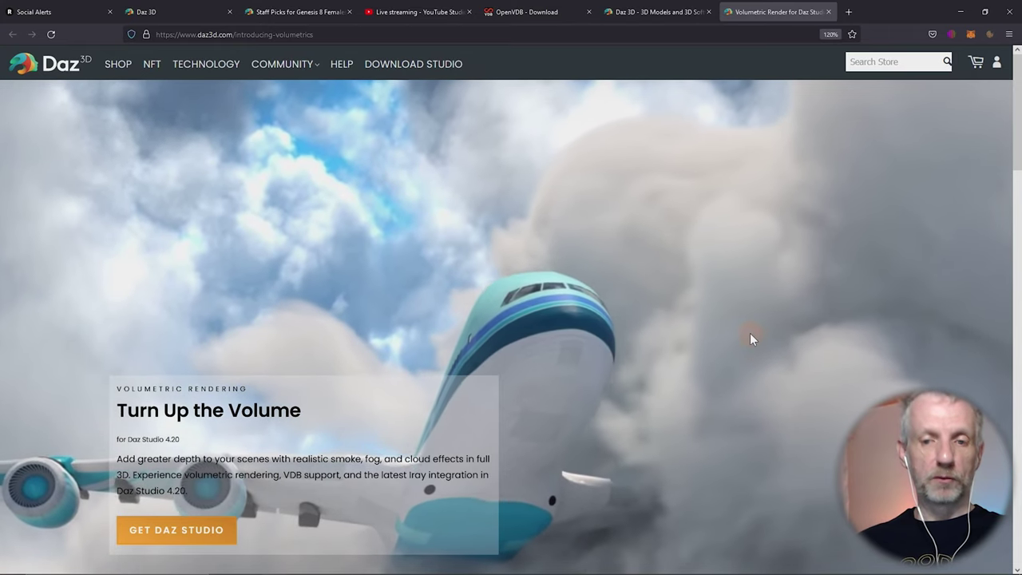
scroll(750, 336, "down", 5)
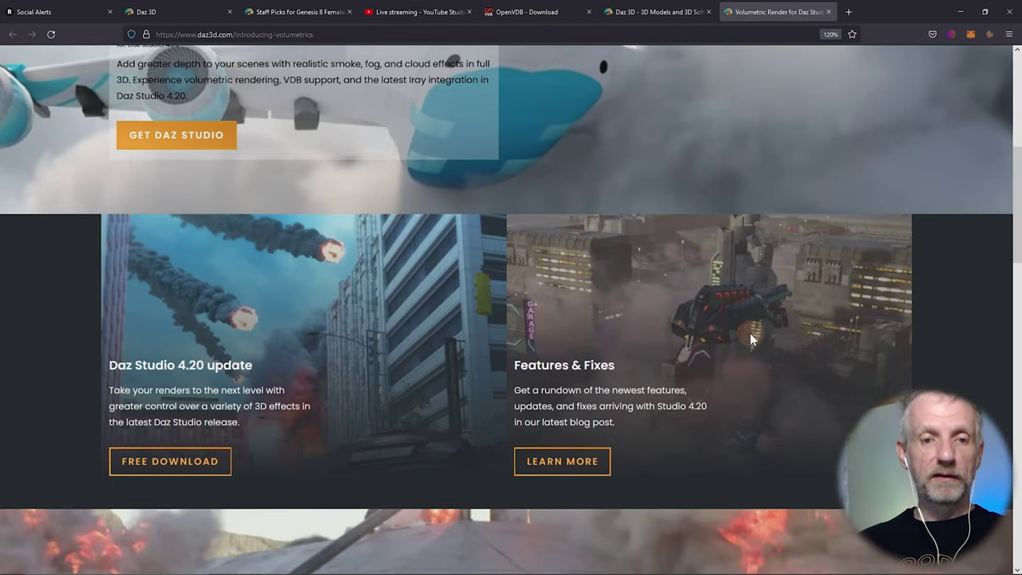
scroll(750, 336, "down", 3)
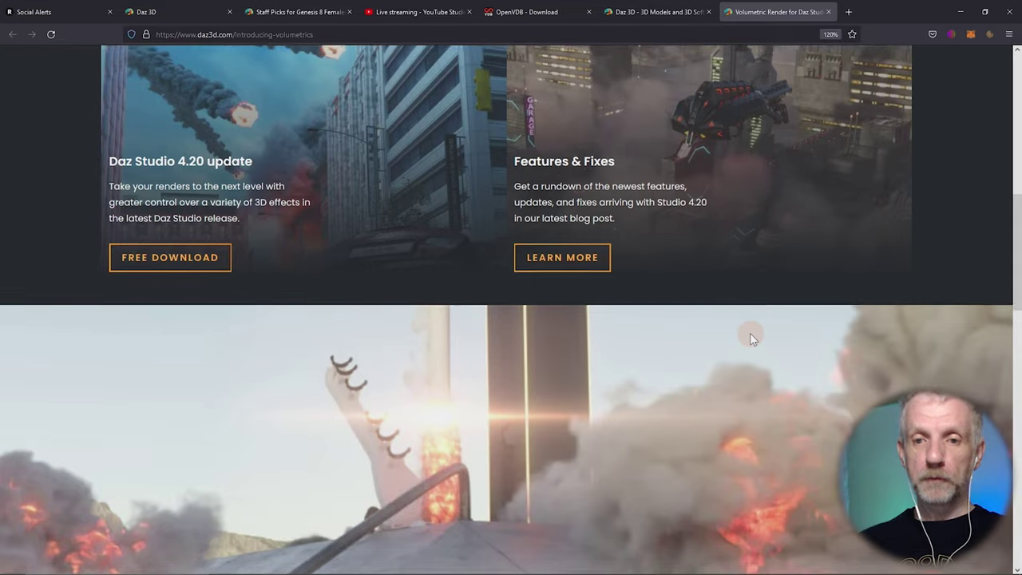
scroll(750, 335, "down", 7)
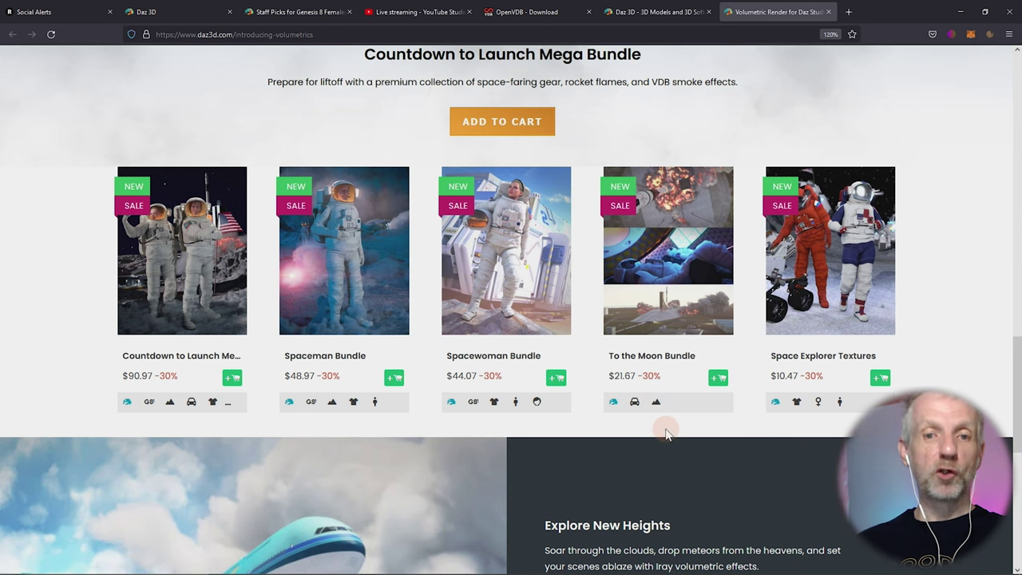
left_click(539, 139)
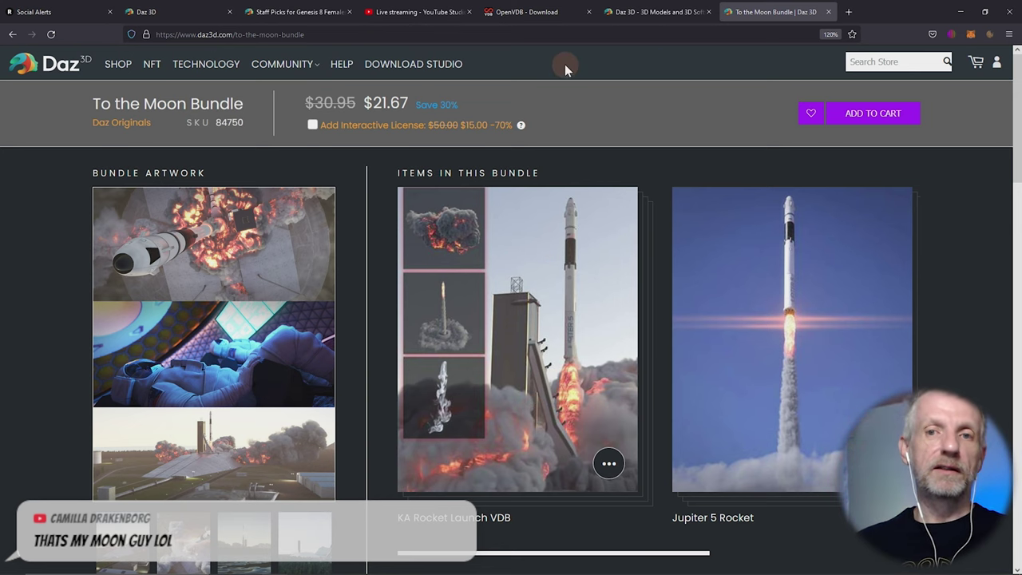
Revisit the OpenVDB download page, and open the KA Rocket Launch VDB product page from the To the Moon Bundle
left_click(537, 14)
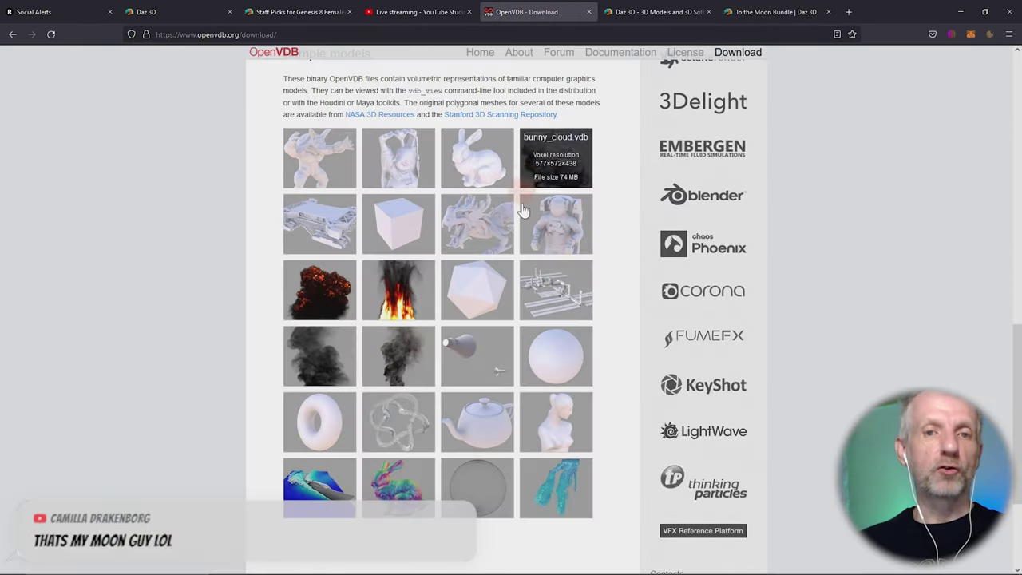
scroll(519, 206, "up", 10)
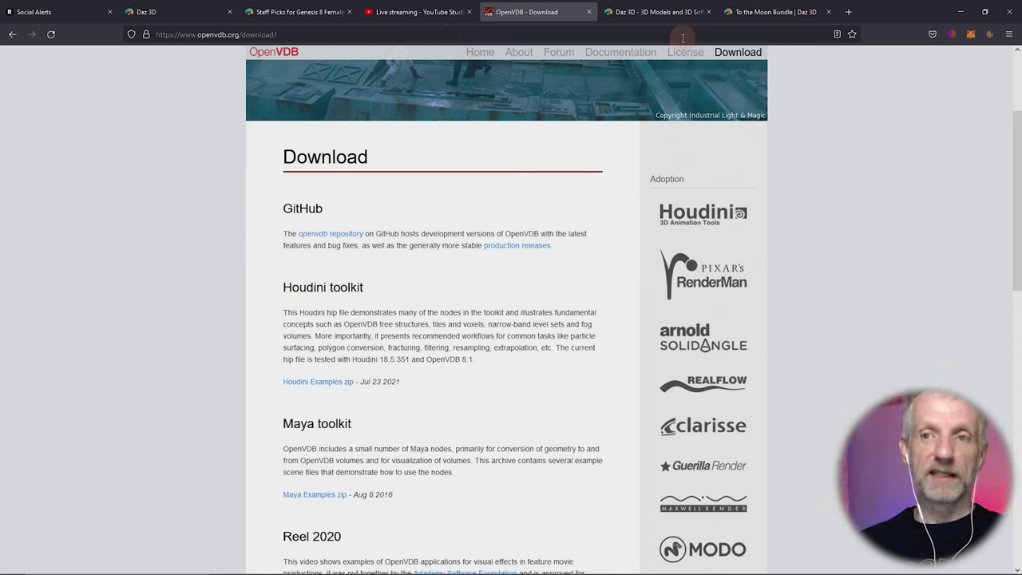
left_click(759, 12)
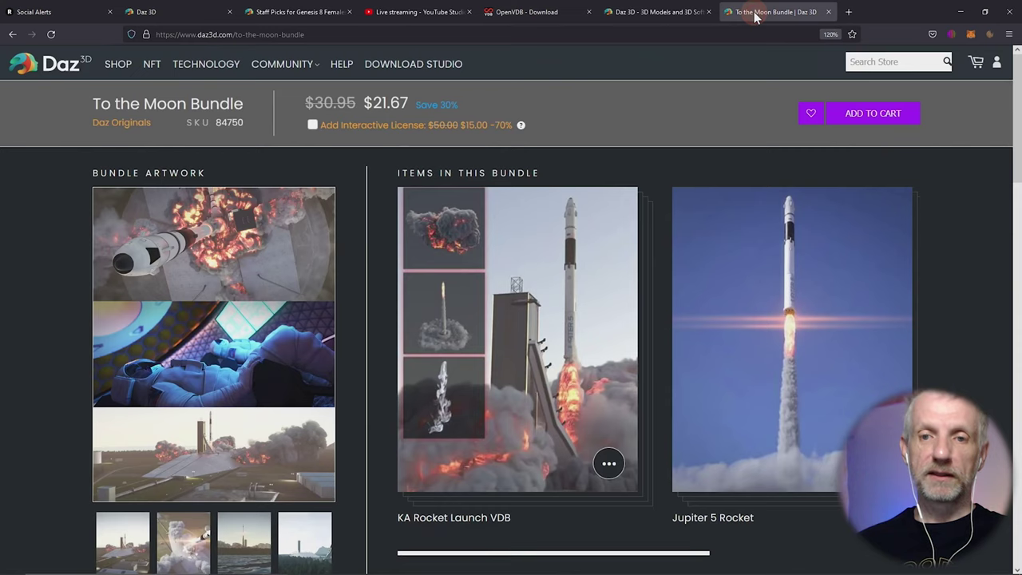
left_click(505, 364)
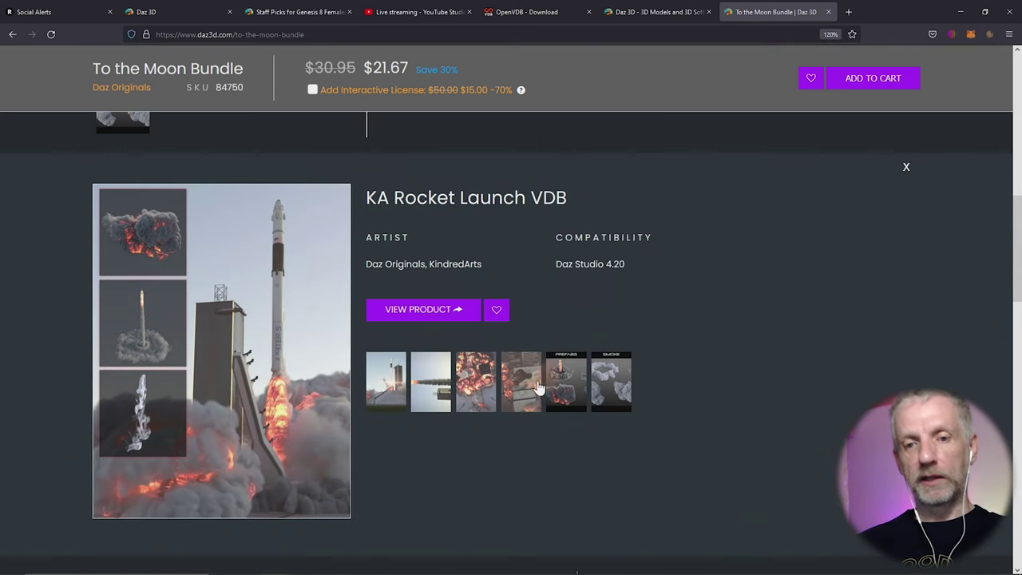
left_click(398, 316)
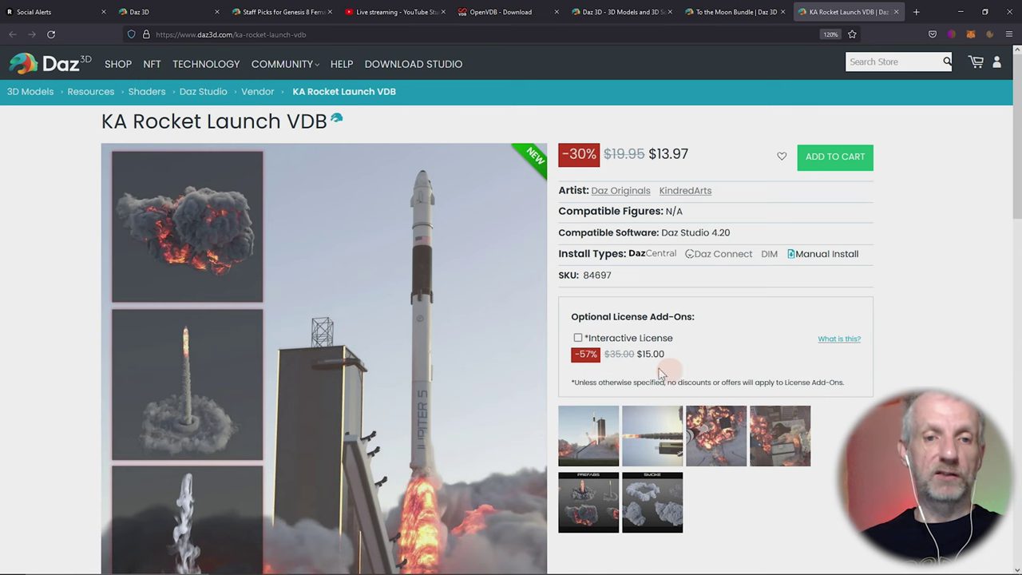
View the KA Rocket Launch VDB promo images from the launch scene through the prefabs, close the gallery and return to DAZ Studio
left_click(600, 412)
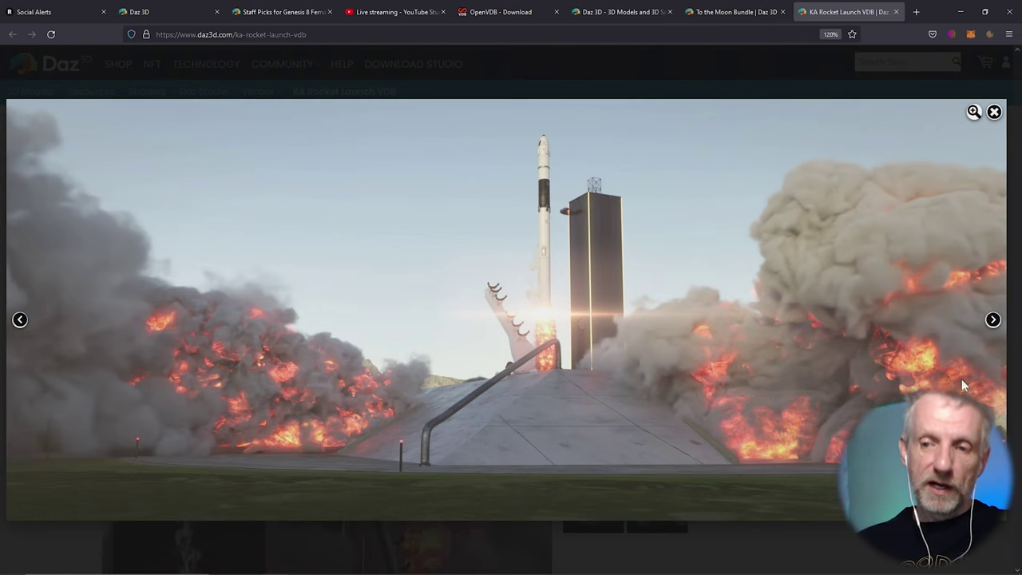
left_click(992, 321)
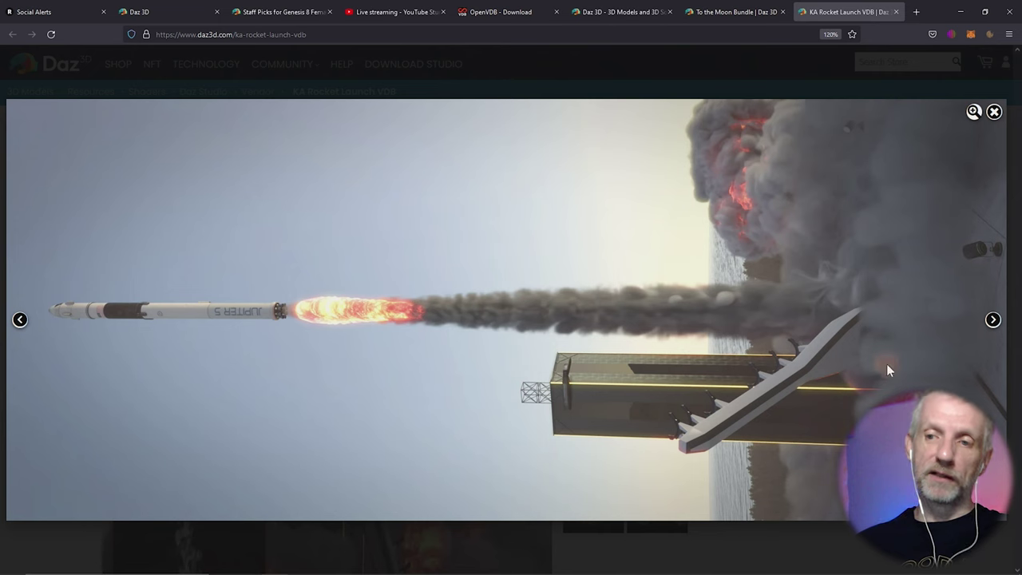
left_click(992, 320)
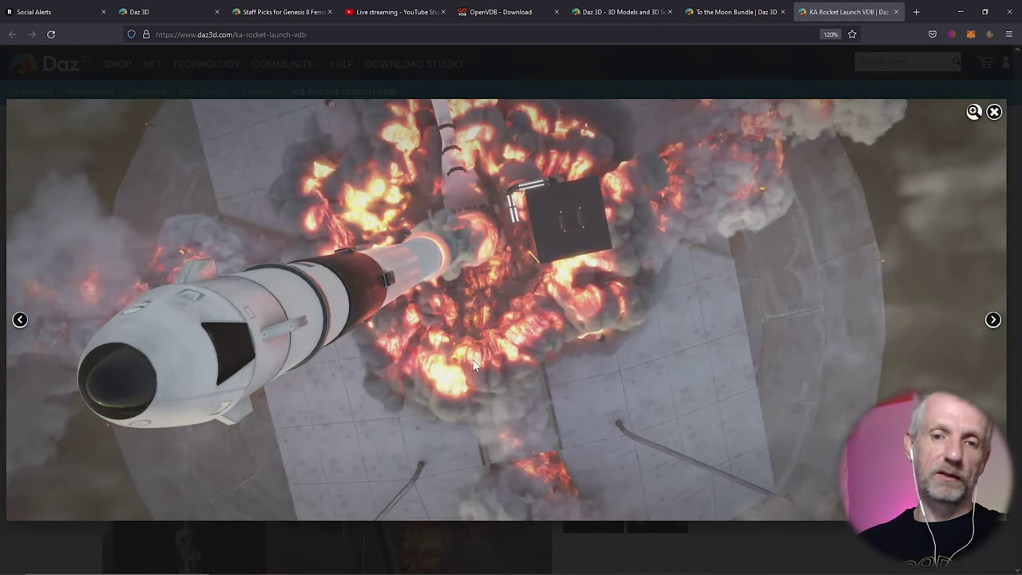
left_click(994, 321)
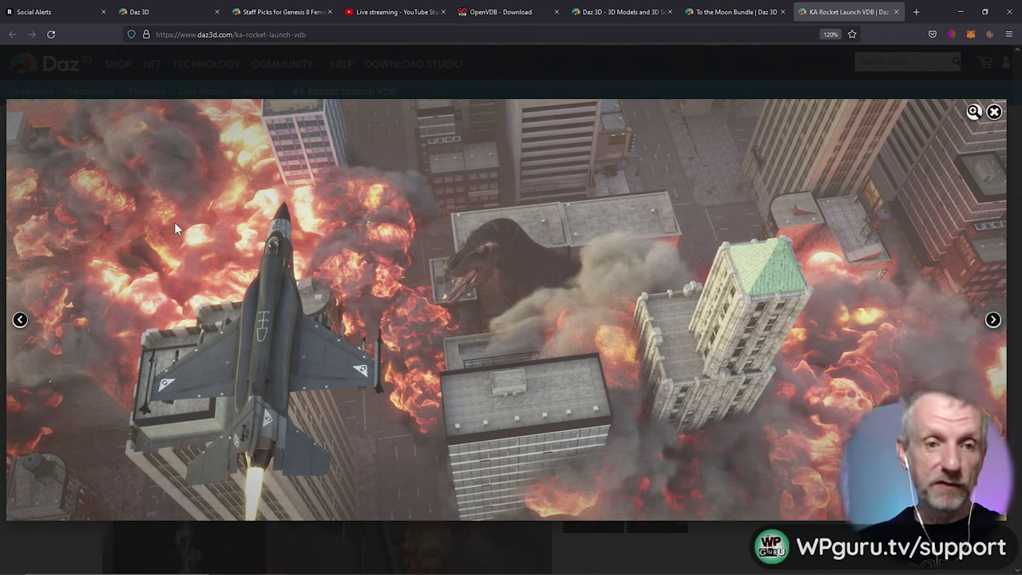
left_click(1000, 323)
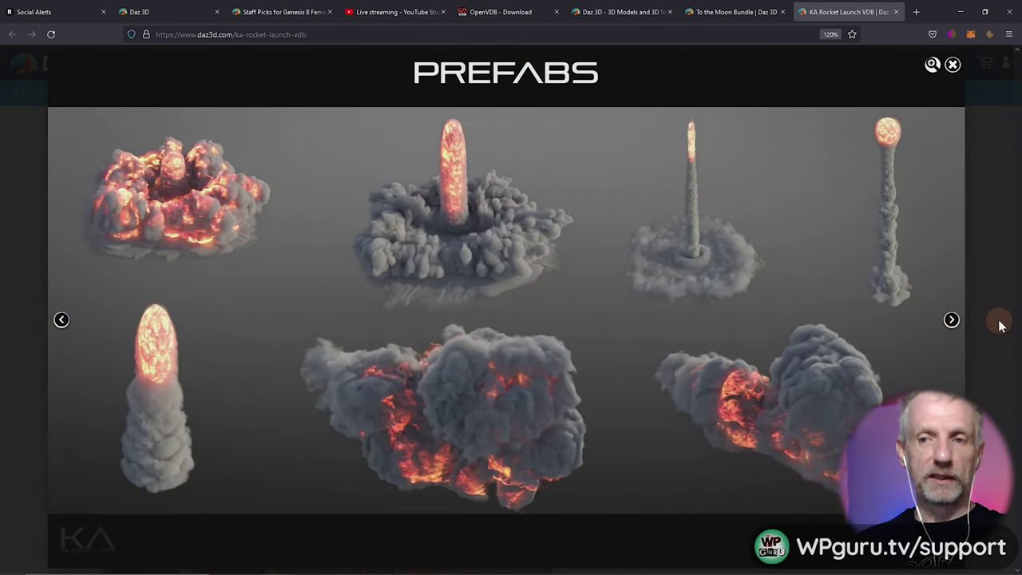
left_click(952, 319)
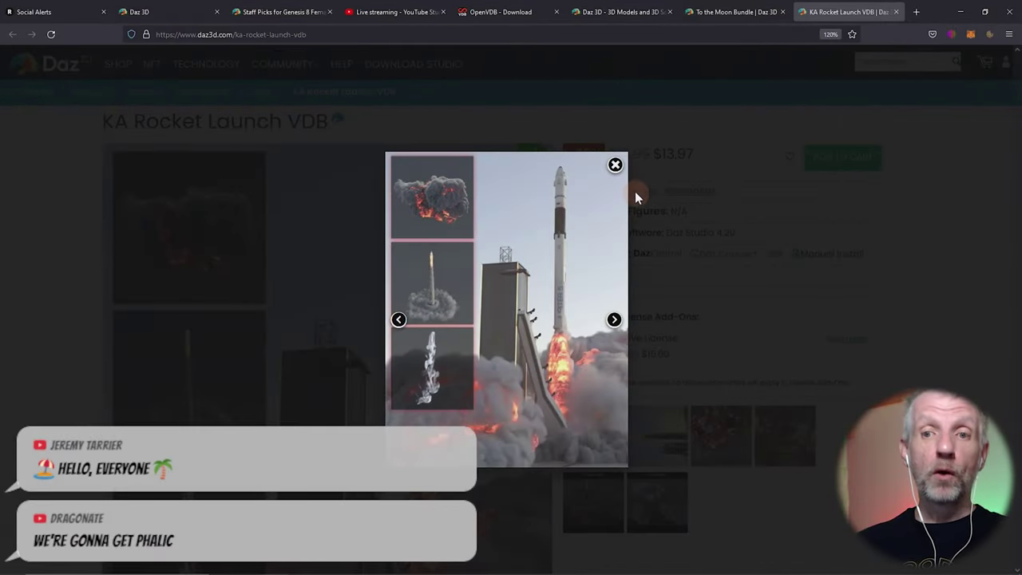
left_click(616, 165)
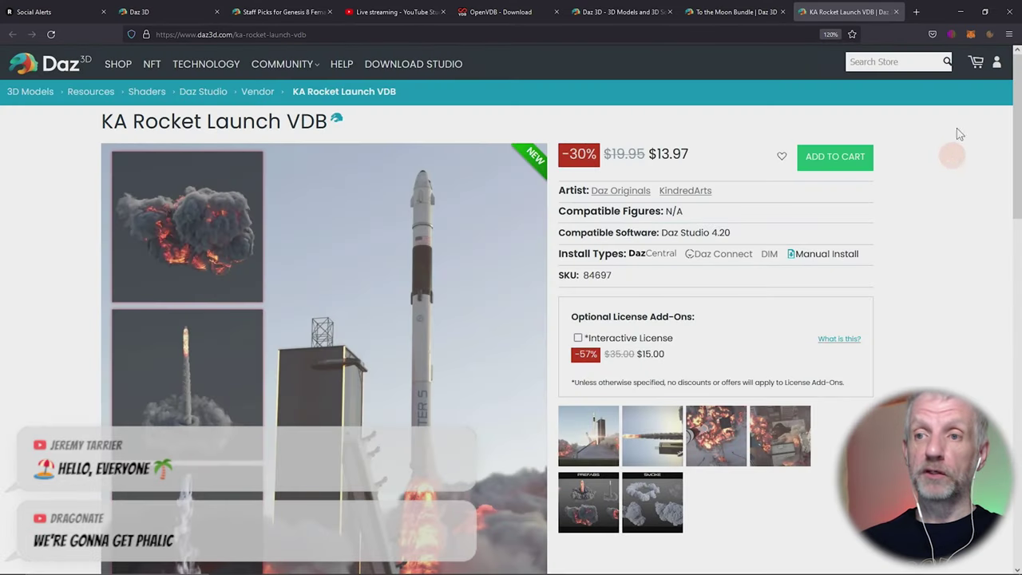
left_click(964, 11)
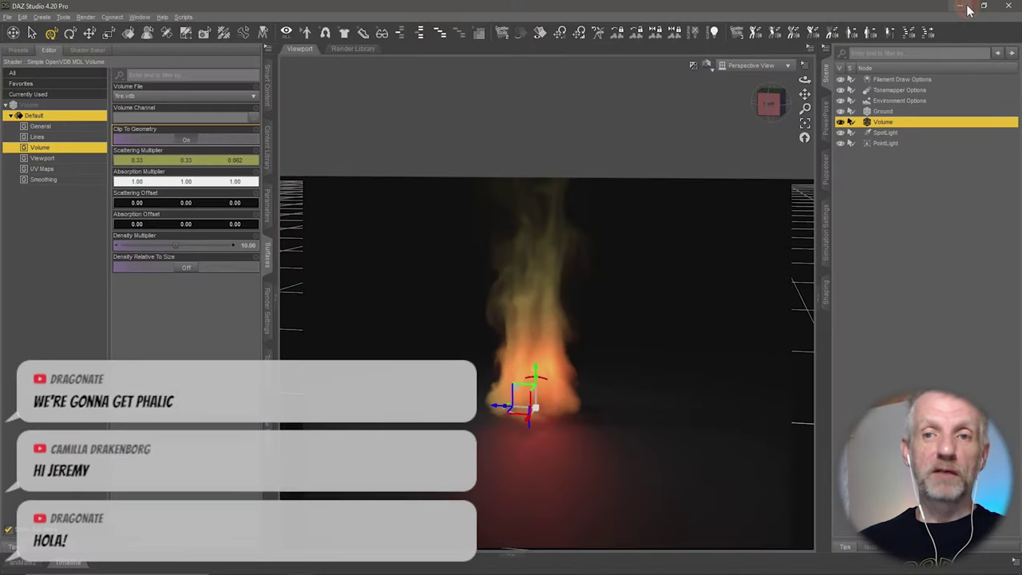